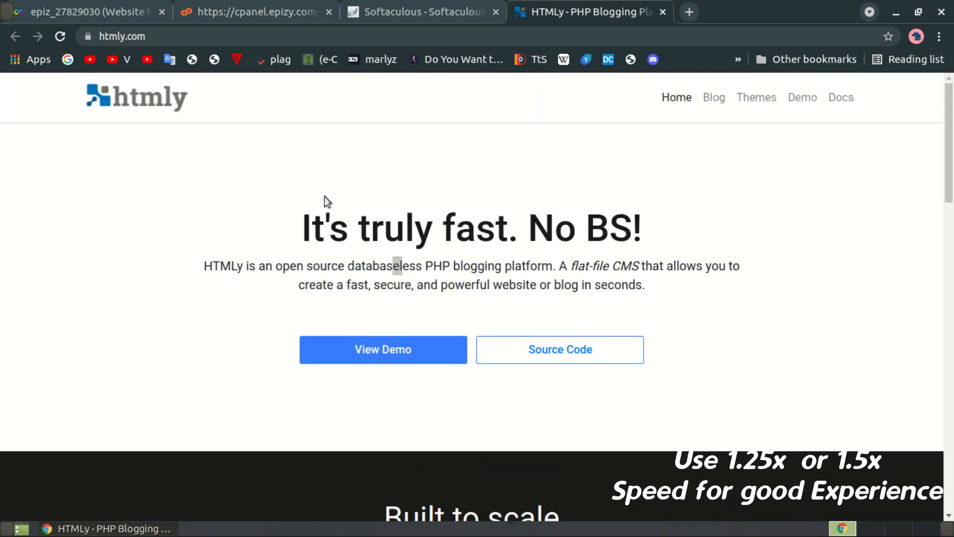
# Highlight and clear the htmly.com headline and intro paragraph, including the word 'databaseless'
pyautogui.moveTo(276, 204); pyautogui.dragTo(848, 301)
pyautogui.click(762, 312)
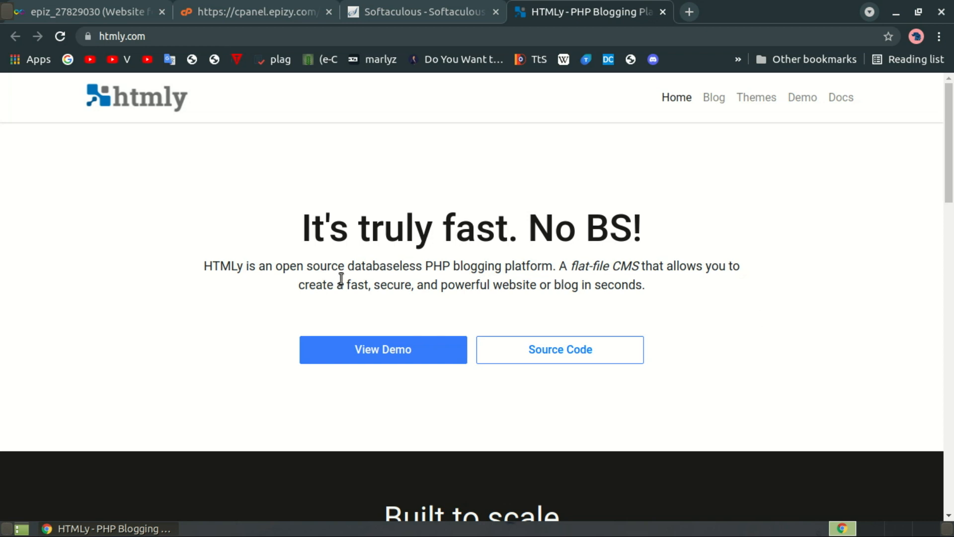
pyautogui.doubleClick(392, 266)
pyautogui.click(344, 317)
pyautogui.moveTo(220, 269); pyautogui.dragTo(570, 265)
pyautogui.click(513, 284)
pyautogui.moveTo(514, 284); pyautogui.dragTo(201, 272)
pyautogui.click(218, 276)
pyautogui.moveTo(641, 287); pyautogui.dragTo(154, 262)
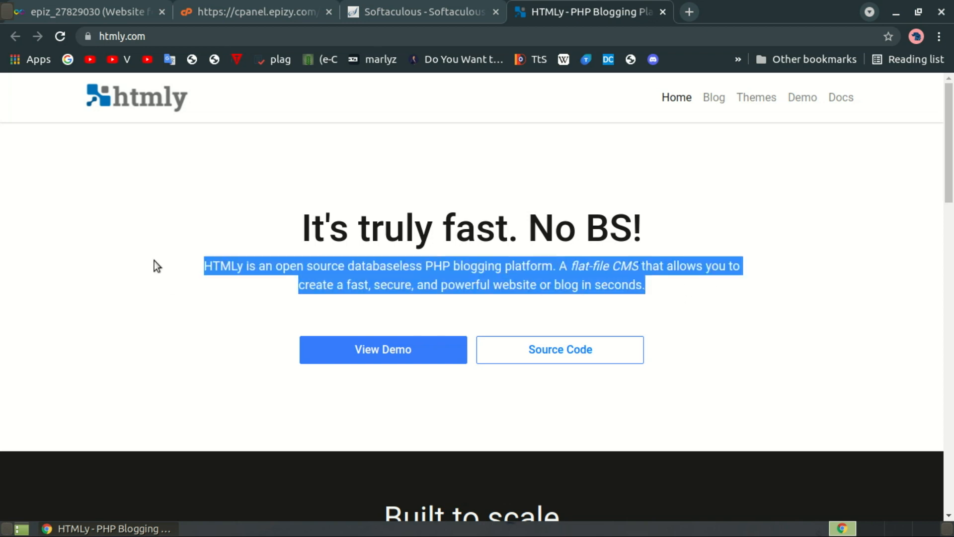
pyautogui.click(191, 285)
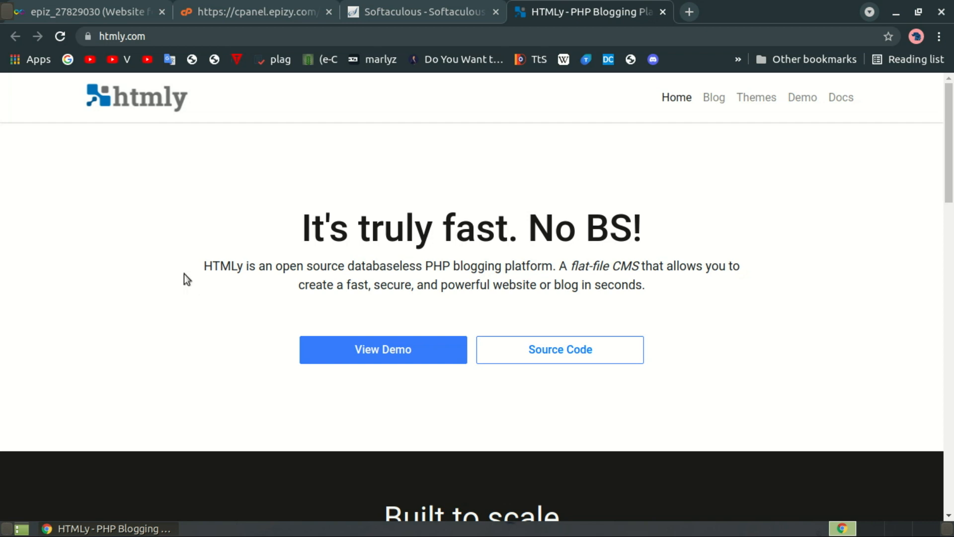
pyautogui.tripleClick(268, 270)
pyautogui.click(697, 283)
pyautogui.moveTo(646, 287); pyautogui.dragTo(210, 189)
pyautogui.click(683, 287)
pyautogui.click(662, 299)
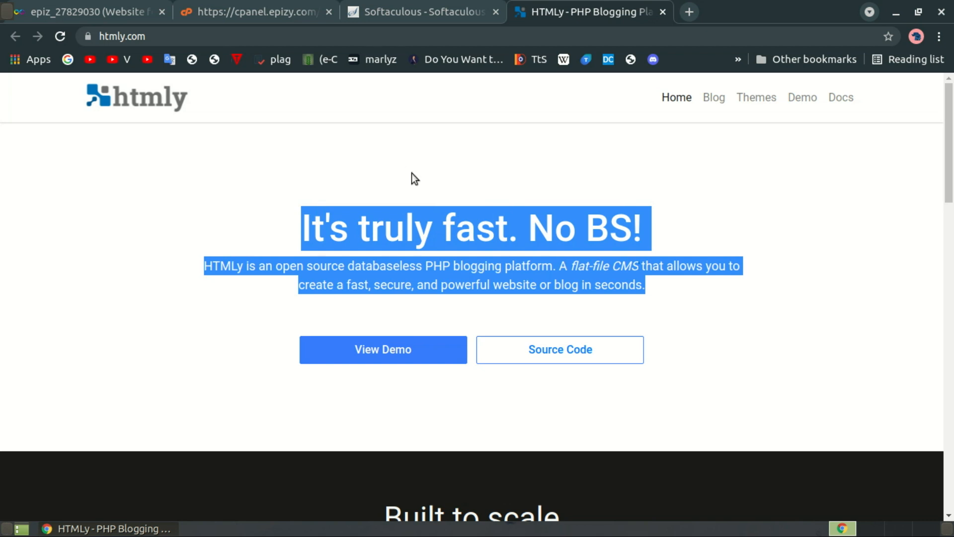
pyautogui.click(284, 241)
pyautogui.moveTo(284, 241); pyautogui.dragTo(651, 299)
pyautogui.click(657, 284)
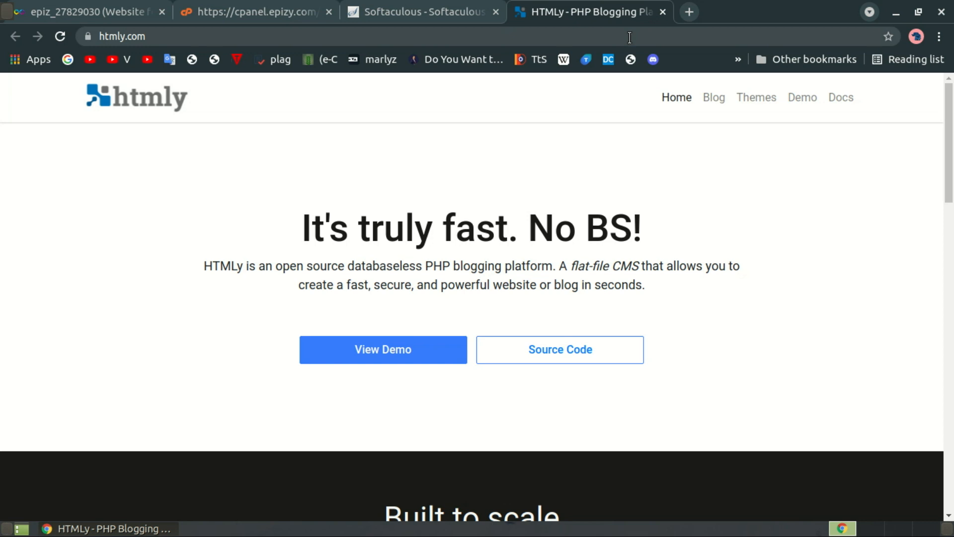
pyautogui.moveTo(288, 225)
pyautogui.mouseDown()
pyautogui.moveTo(745, 298)
pyautogui.moveTo(293, 223)
pyautogui.mouseUp()
pyautogui.click(711, 297)
pyautogui.click(354, 220)
pyautogui.moveTo(837, 163); pyautogui.dragTo(790, 233)
pyautogui.moveTo(659, 297); pyautogui.dragTo(791, 315)
pyautogui.click(755, 320)
pyautogui.moveTo(294, 245); pyautogui.dragTo(293, 219)
pyautogui.click(473, 252)
pyautogui.moveTo(675, 289); pyautogui.dragTo(268, 200)
pyautogui.click(322, 215)
pyautogui.moveTo(302, 228); pyautogui.dragTo(780, 292)
pyautogui.click(699, 281)
pyautogui.moveTo(673, 291); pyautogui.dragTo(315, 227)
pyautogui.click(319, 221)
pyautogui.moveTo(651, 291); pyautogui.dragTo(745, 303)
pyautogui.click(301, 220)
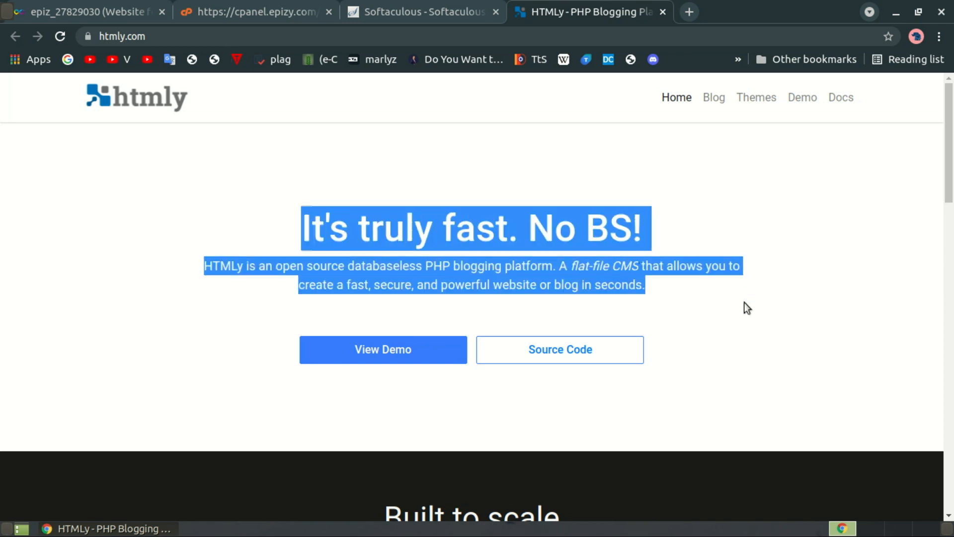
pyautogui.moveTo(280, 224); pyautogui.dragTo(368, 180)
pyautogui.click(651, 284)
pyautogui.click(318, 193)
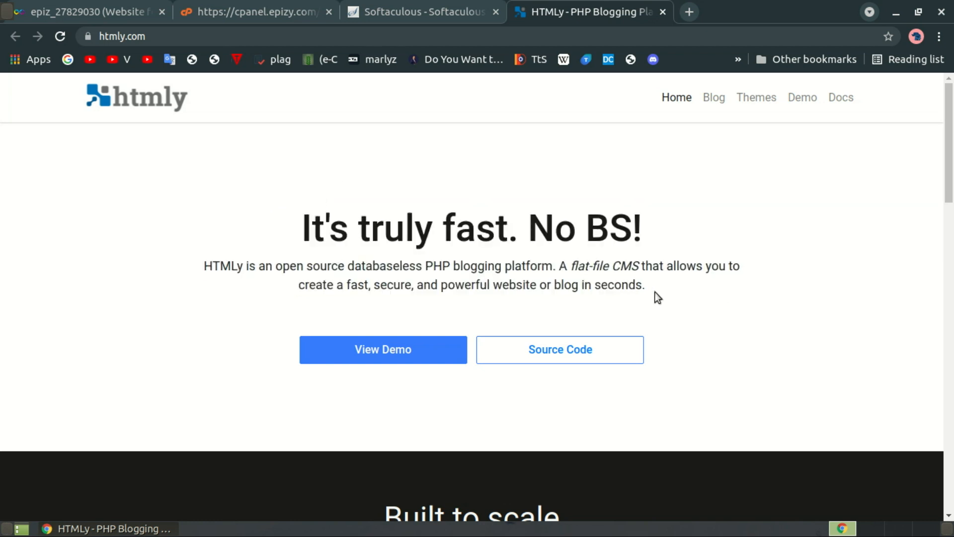
pyautogui.moveTo(658, 297); pyautogui.dragTo(297, 240)
pyautogui.click(315, 239)
# Scroll up and down the htmly.com page to read its content
pyautogui.moveTo(650, 297); pyautogui.dragTo(386, 248)
pyautogui.click(385, 248)
pyautogui.scroll(-3, 385, 248)
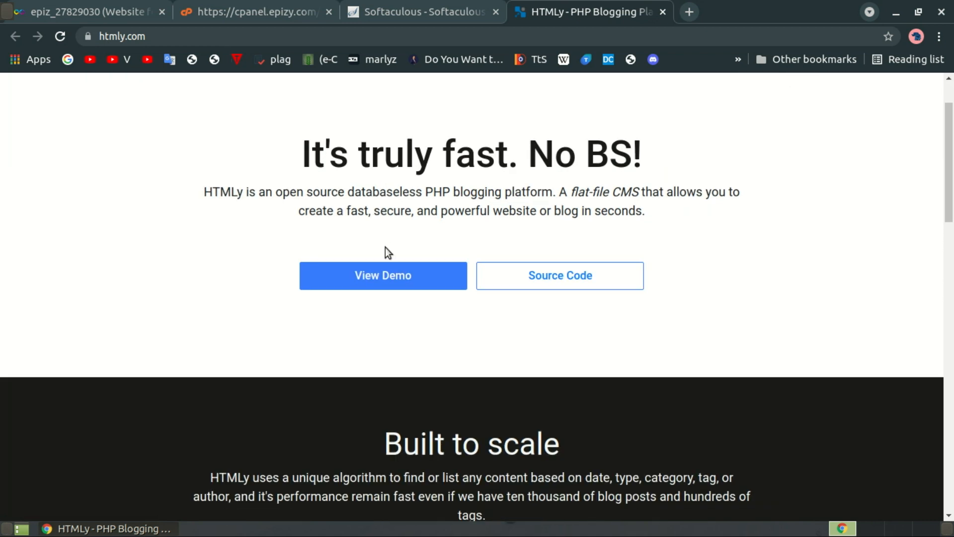
pyautogui.scroll(3, 386, 247)
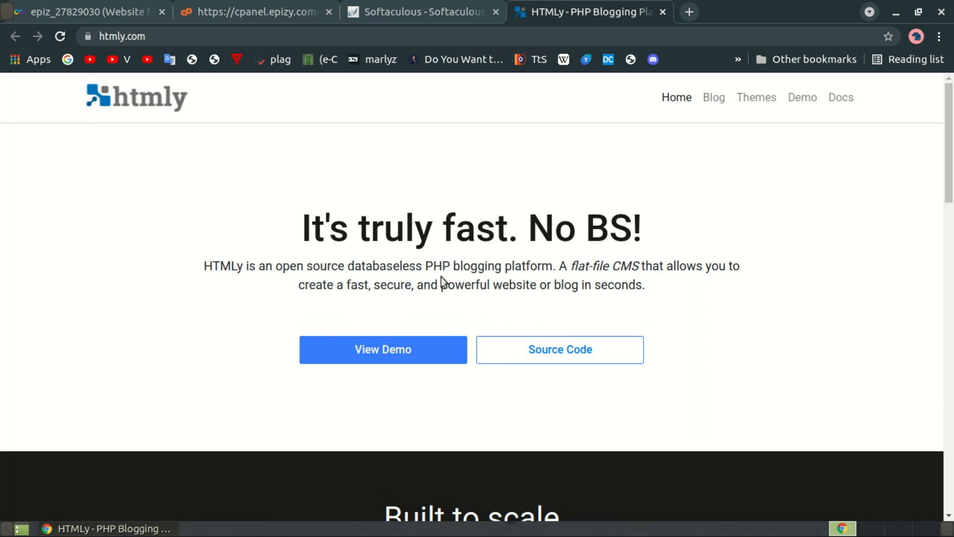
pyautogui.scroll(-6, 461, 293)
pyautogui.scroll(-5, 427, 254)
pyautogui.scroll(2, 423, 278)
pyautogui.scroll(-9, 565, 335)
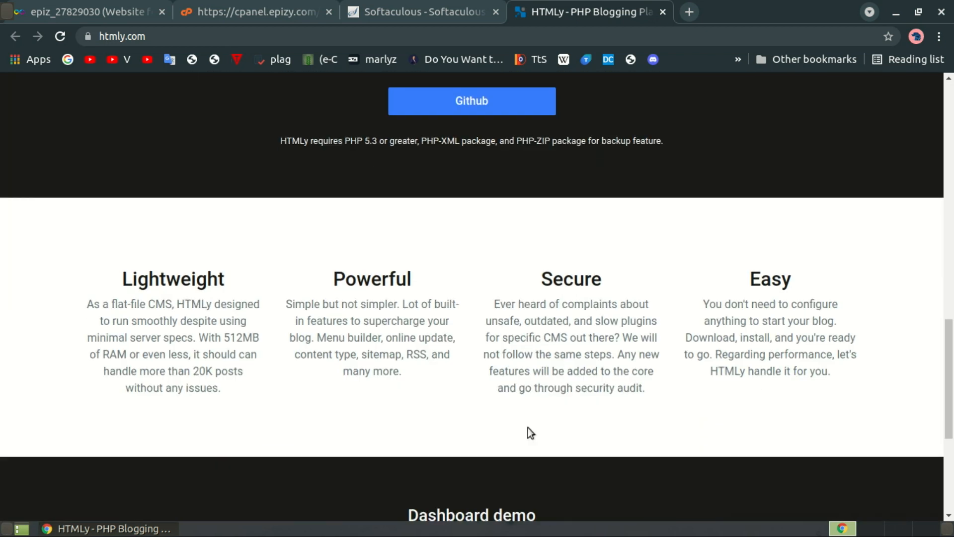
pyautogui.scroll(-5, 572, 377)
pyautogui.scroll(11, 876, 395)
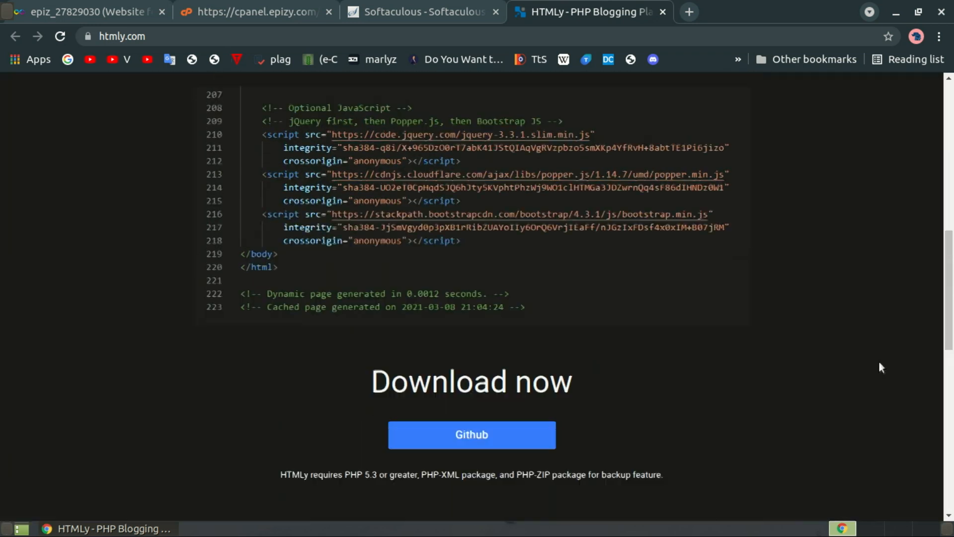
pyautogui.scroll(15, 511, 177)
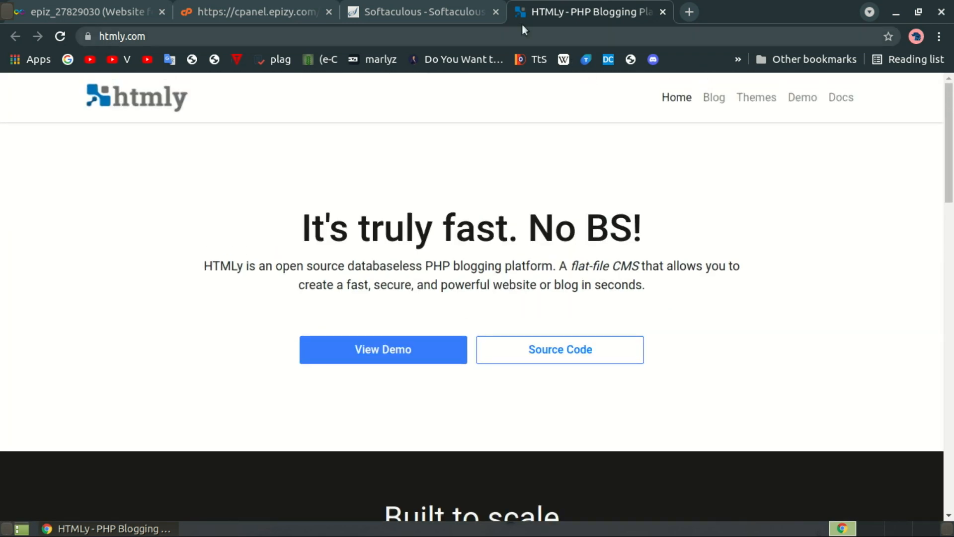
# Close htmly.com and review the Softaculous HTMLy overview: version 2.8.1, 5.64 MB required
pyautogui.middleClick(558, 11)
pyautogui.click(207, 19)
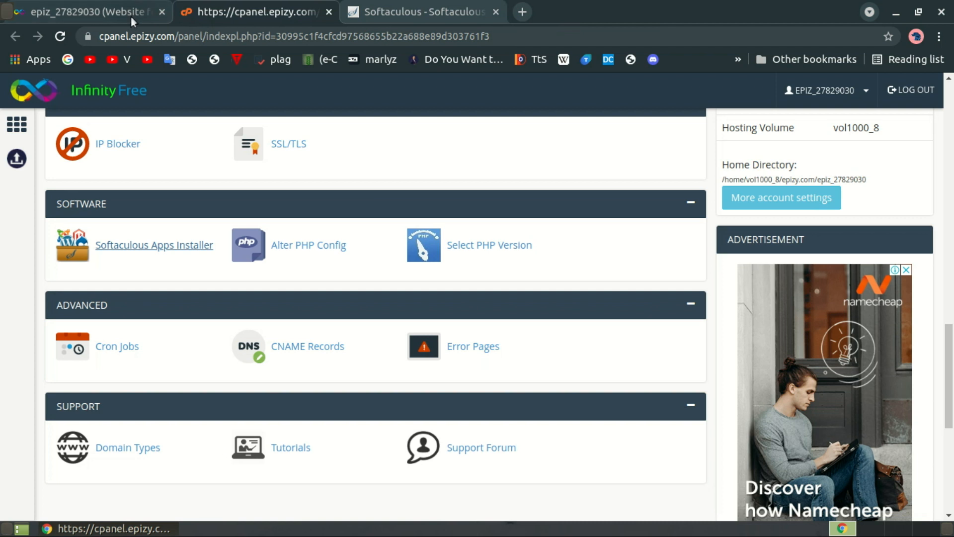
pyautogui.click(377, 12)
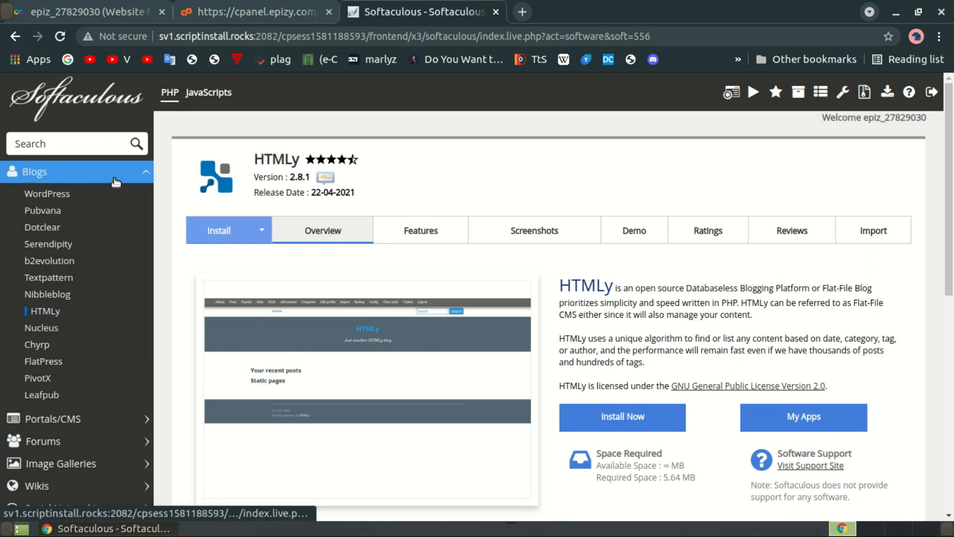
pyautogui.scroll(-3, 605, 352)
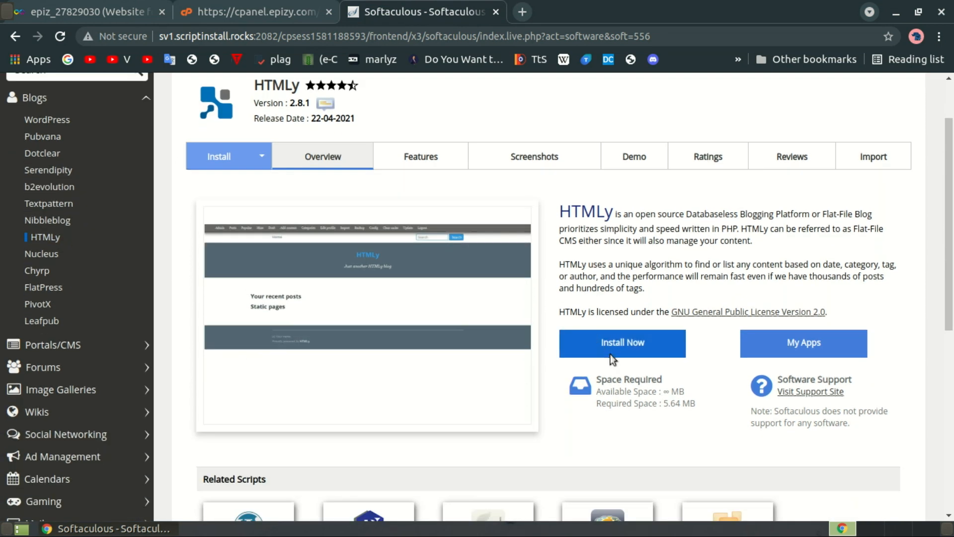
pyautogui.scroll(2, 606, 352)
pyautogui.scroll(-4, 621, 378)
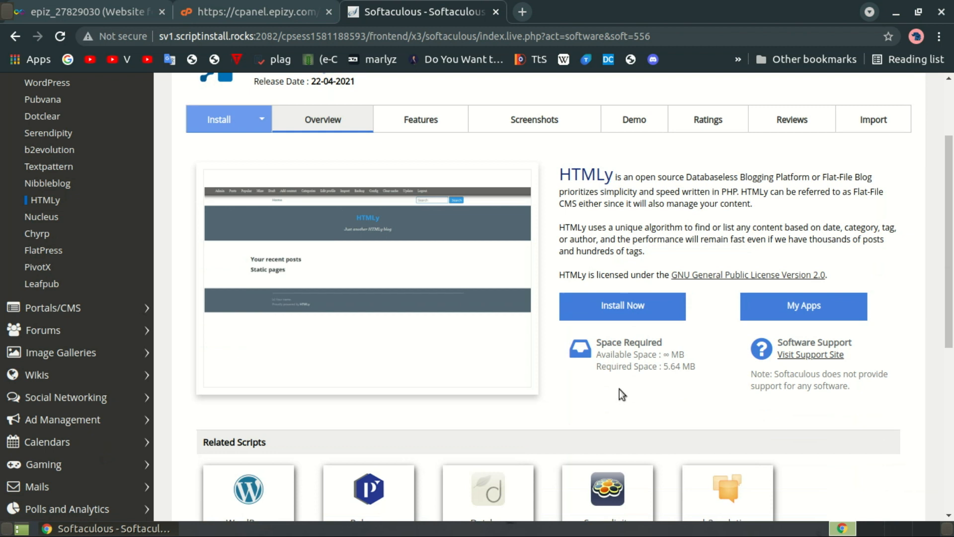
pyautogui.scroll(3, 619, 387)
pyautogui.moveTo(625, 288); pyautogui.dragTo(820, 289)
pyautogui.click(797, 299)
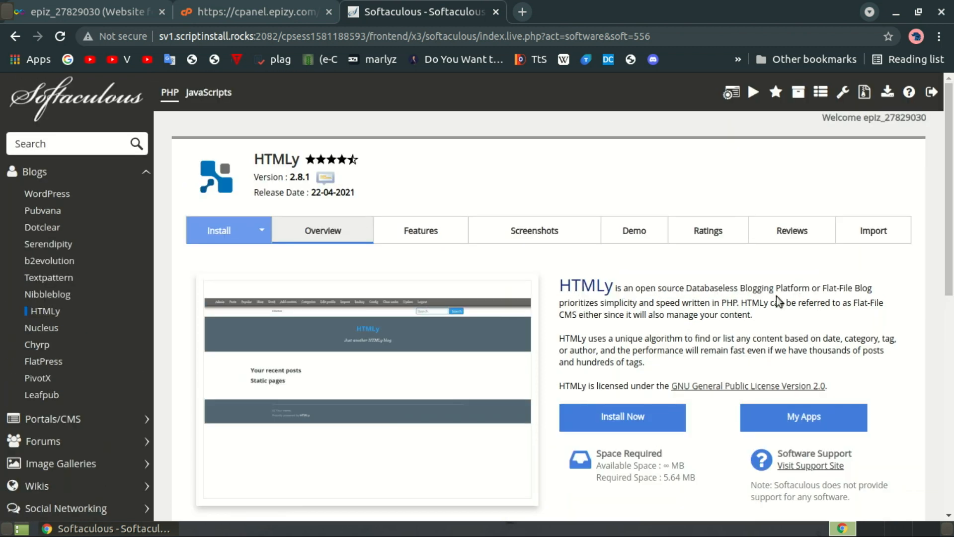
pyautogui.moveTo(746, 288); pyautogui.dragTo(757, 288)
pyautogui.click(801, 290)
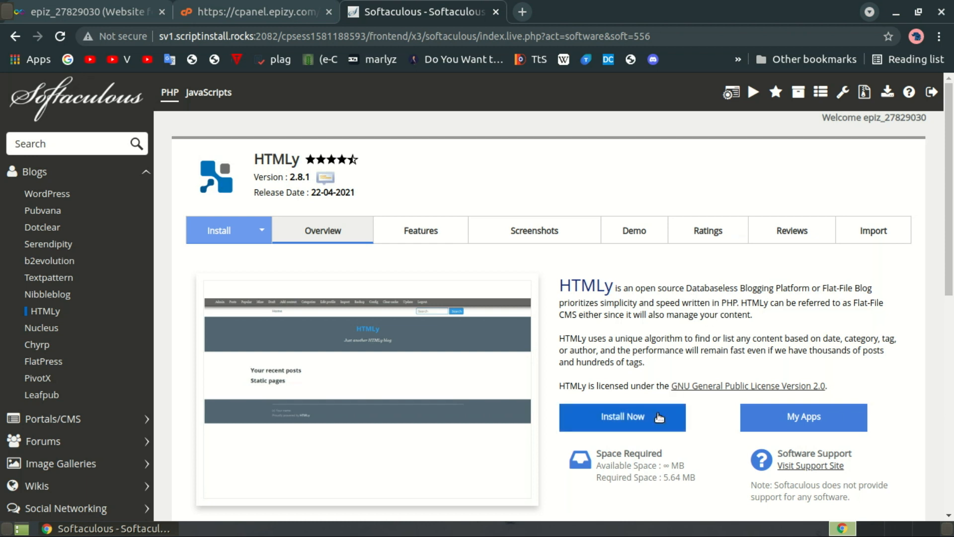
# In the HTMLy install form, accept the suggested admin username and enter a strong admin password
pyautogui.click(658, 419)
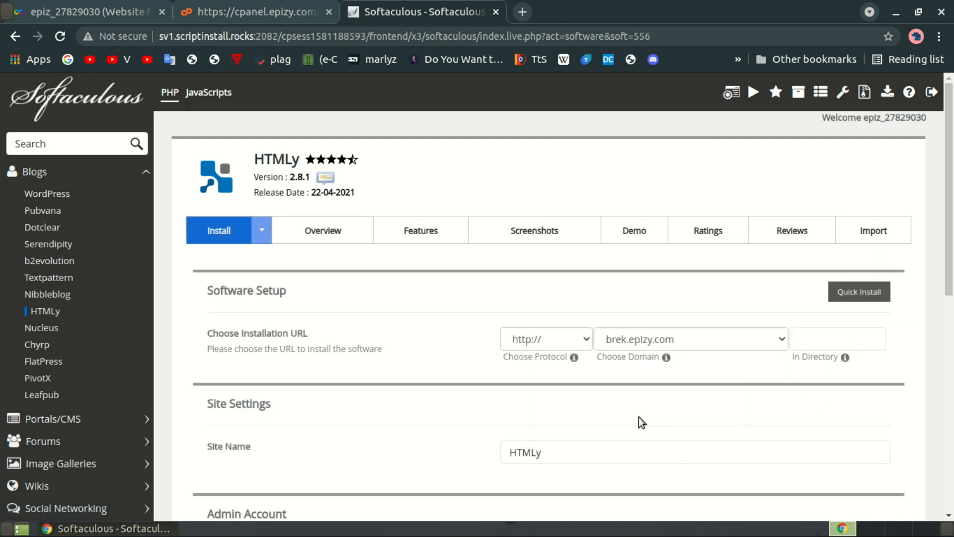
pyautogui.scroll(-3, 639, 422)
pyautogui.scroll(-4, 698, 392)
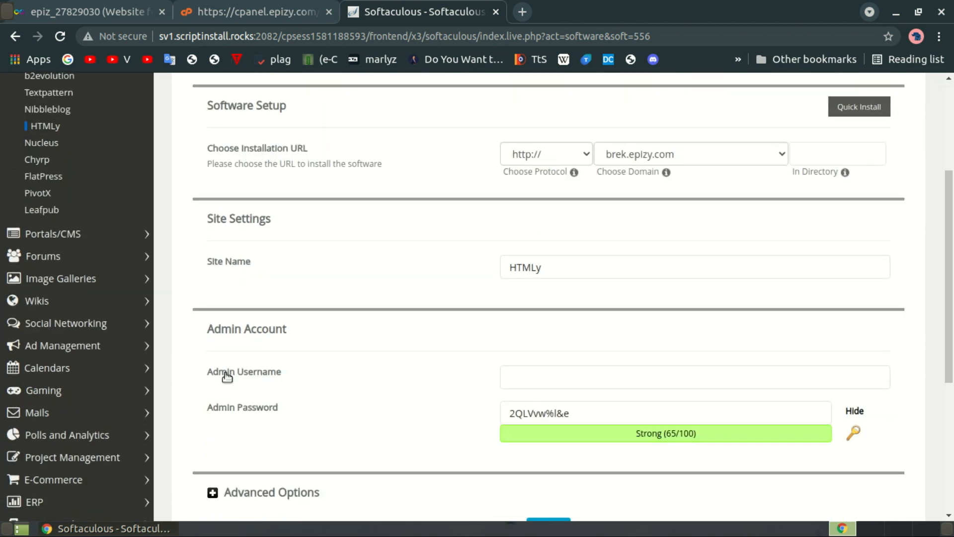
pyautogui.click(575, 375)
pyautogui.click(550, 412)
pyautogui.hotkey('ctrl', 'a')
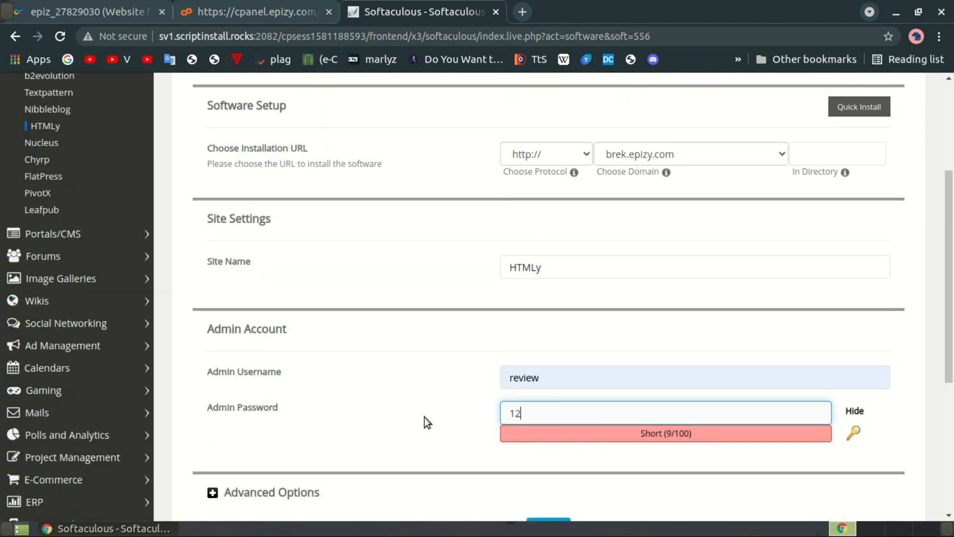
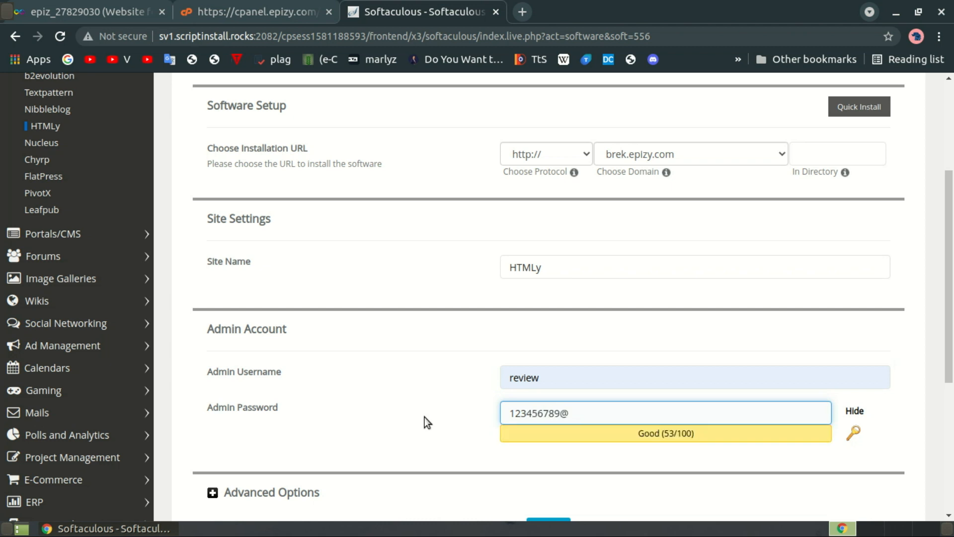
# Submit the installation, see the existing-installation error, and return to the Softaculous overview
pyautogui.scroll(-5, 424, 416)
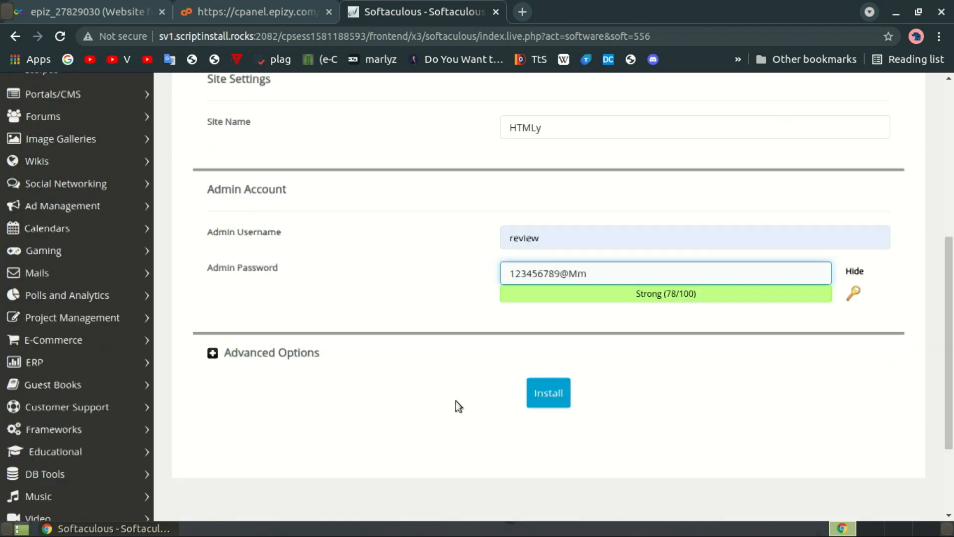
pyautogui.click(547, 348)
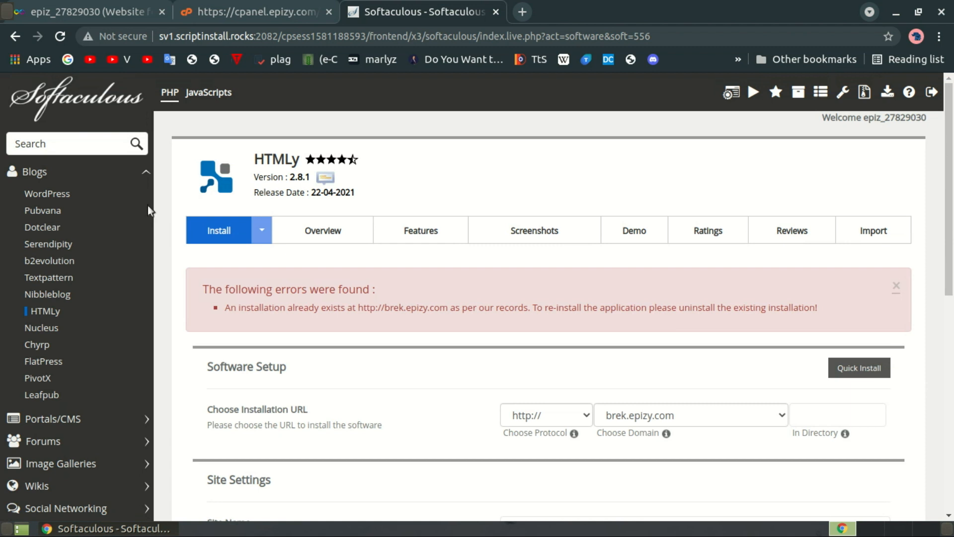
pyautogui.click(118, 101)
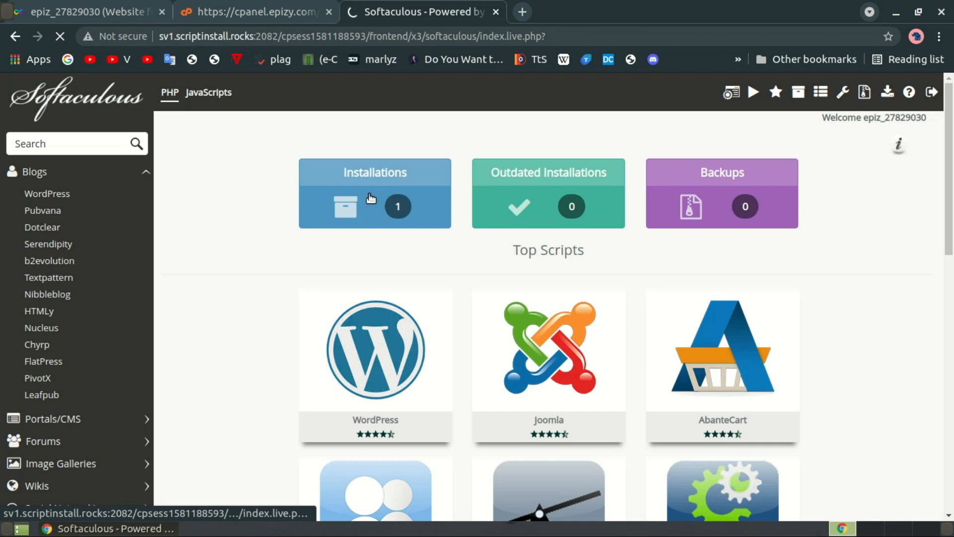
# Remove the Nibbleblog installation at brek.epizy.com from Installations, then reopen the HTMLy page
pyautogui.click(368, 196)
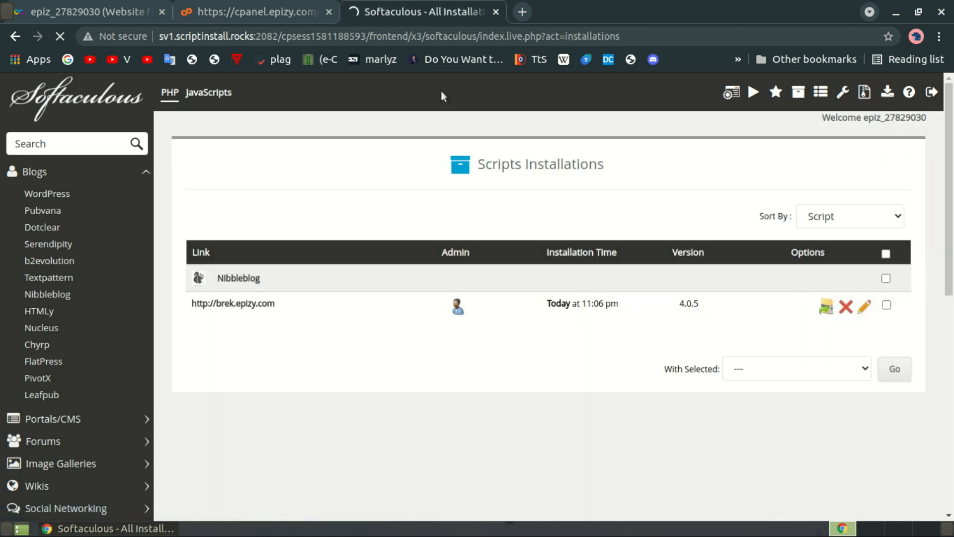
pyautogui.click(15, 36)
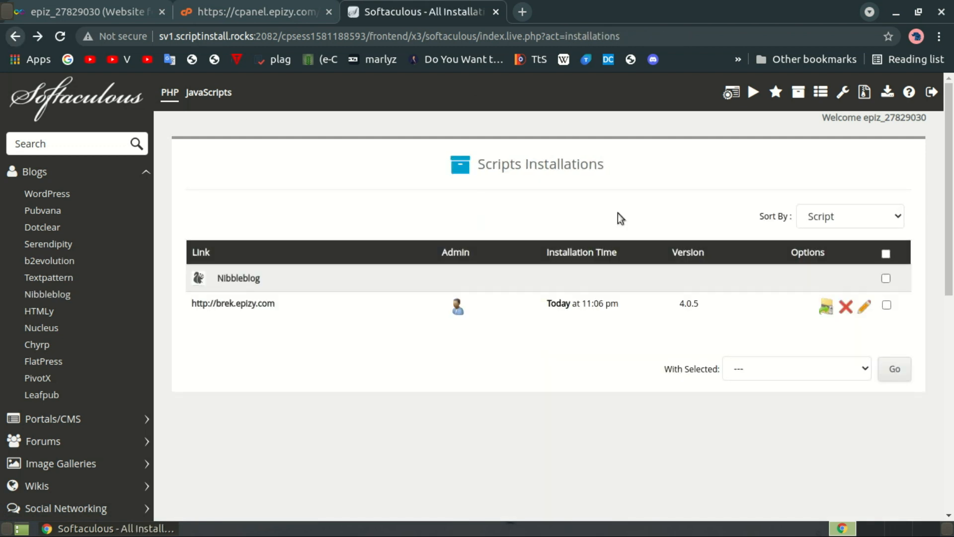
pyautogui.click(848, 311)
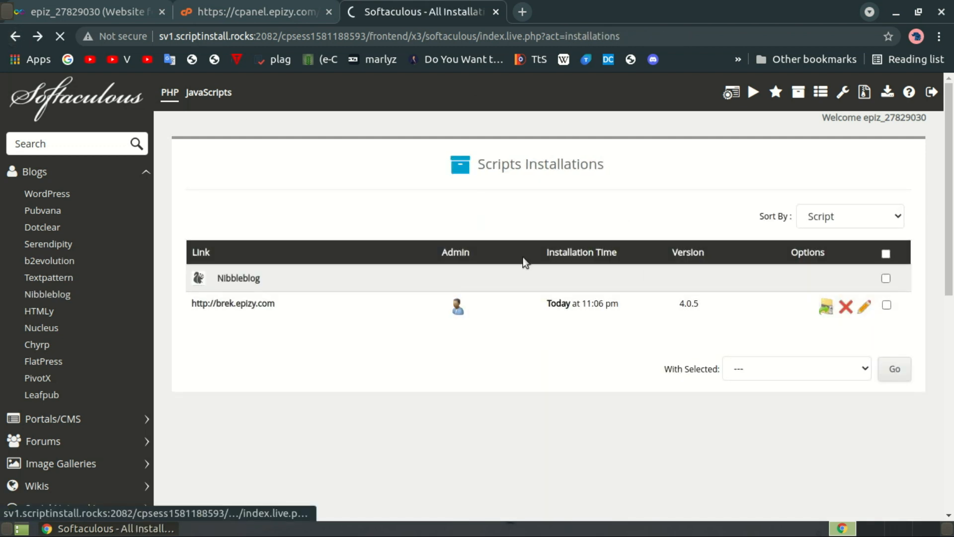
pyautogui.scroll(-1, 541, 413)
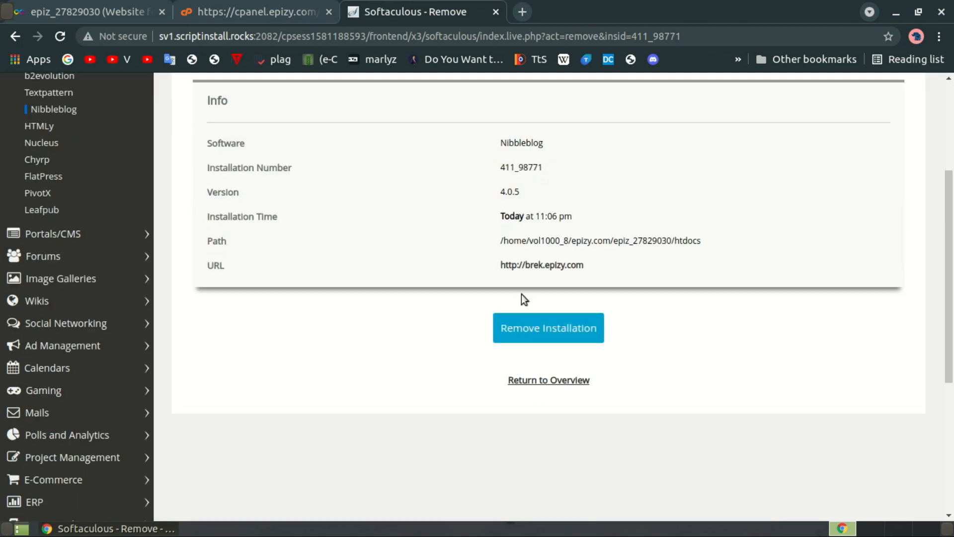
pyautogui.click(519, 329)
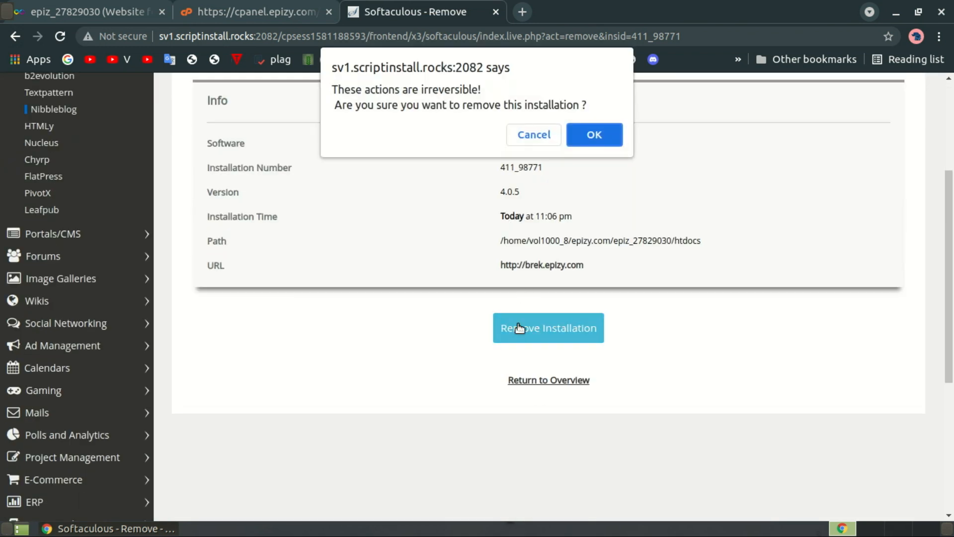
pyautogui.click(582, 135)
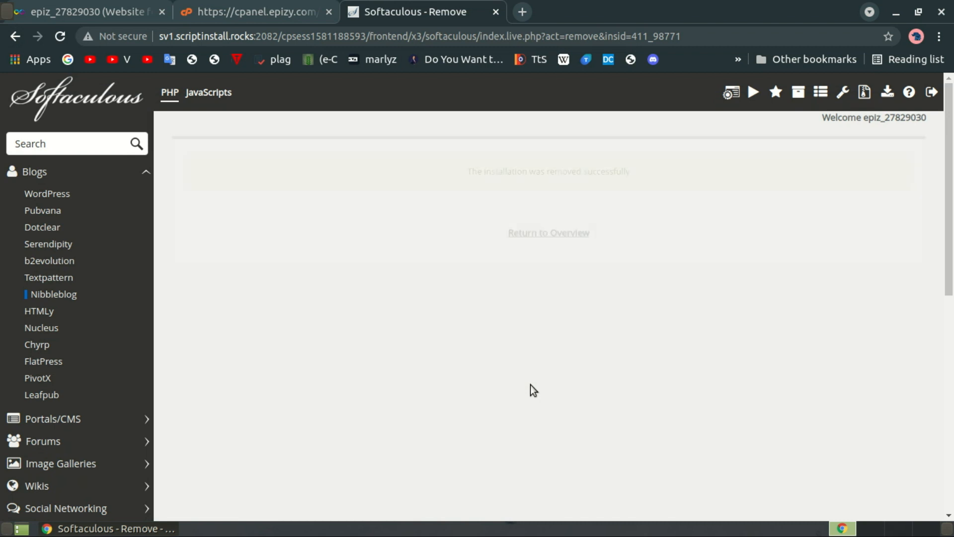
pyautogui.click(41, 312)
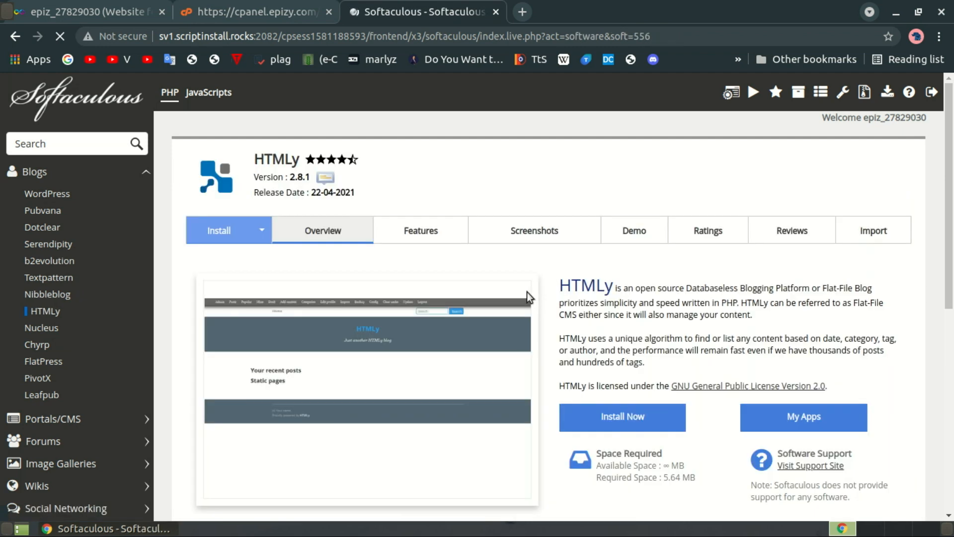
# Install HTMLy using the saved admin username and a new strong admin password
pyautogui.scroll(-1, 648, 326)
pyautogui.scroll(-2, 648, 324)
pyautogui.click(589, 269)
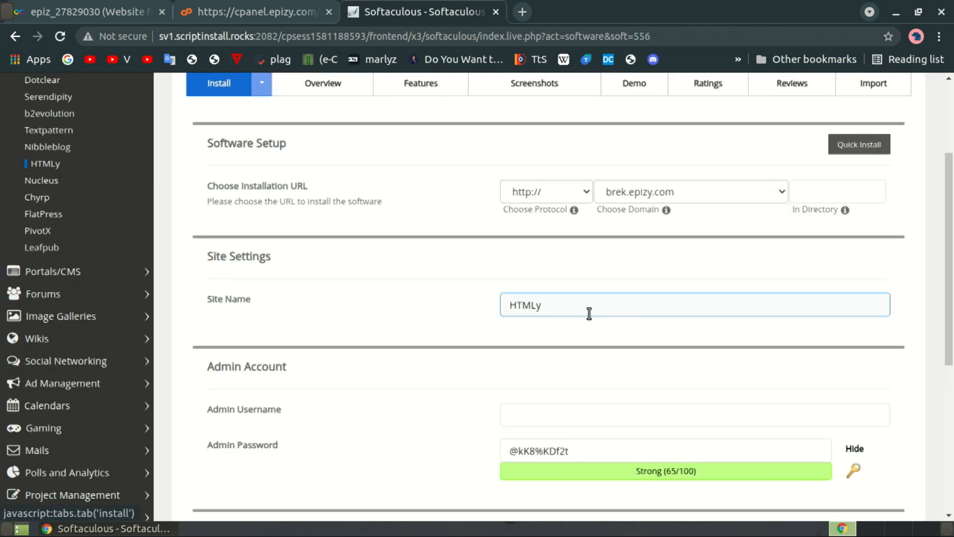
pyautogui.click(571, 375)
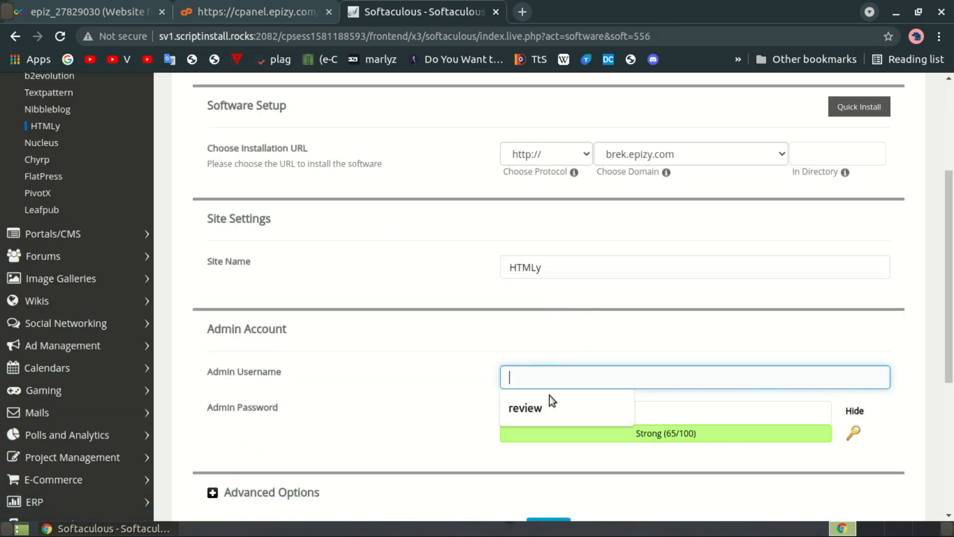
pyautogui.click(588, 404)
pyautogui.press('Tab')
pyautogui.moveTo(664, 413); pyautogui.dragTo(417, 414)
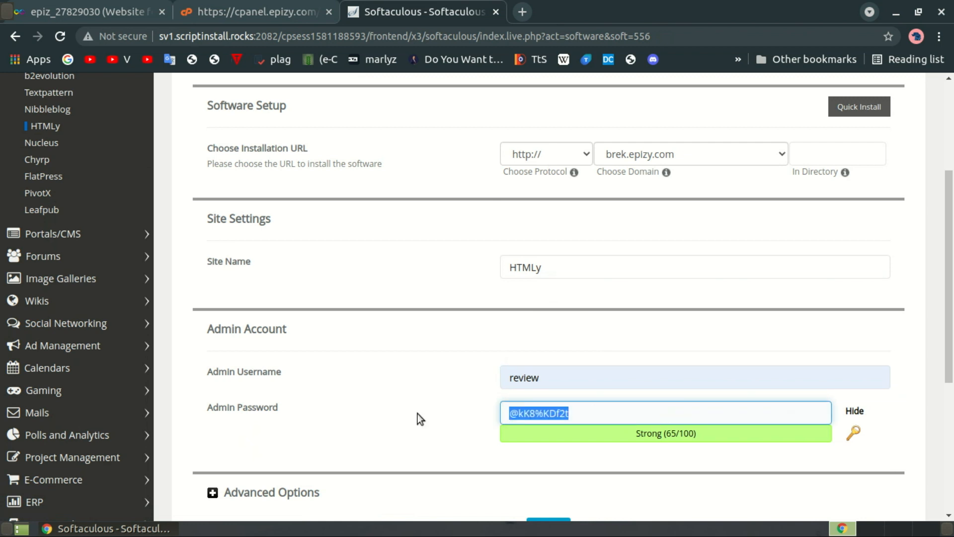
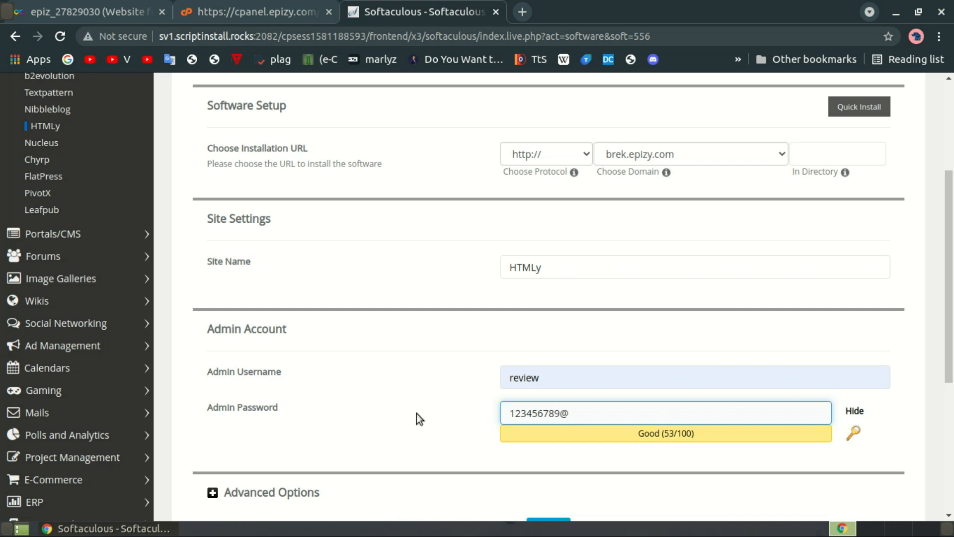
pyautogui.scroll(-4, 420, 423)
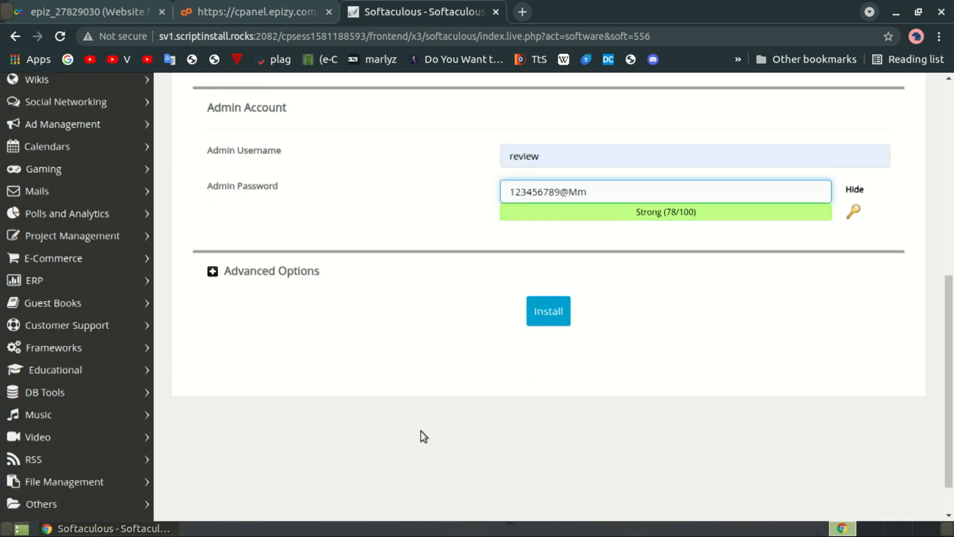
pyautogui.click(530, 322)
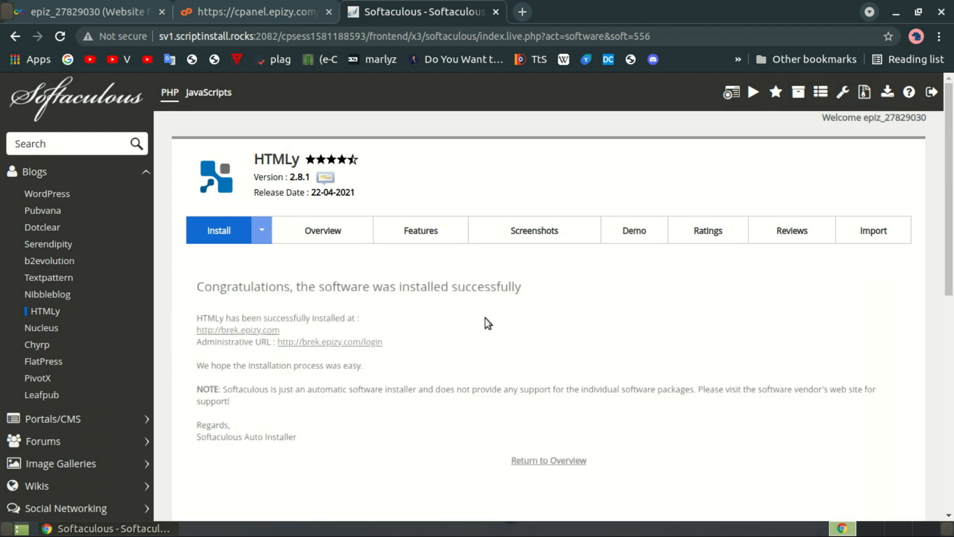
# Open the HTMLy administrative login URL in a new tab and check it
pyautogui.scroll(-2, 401, 300)
pyautogui.middleClick(335, 268)
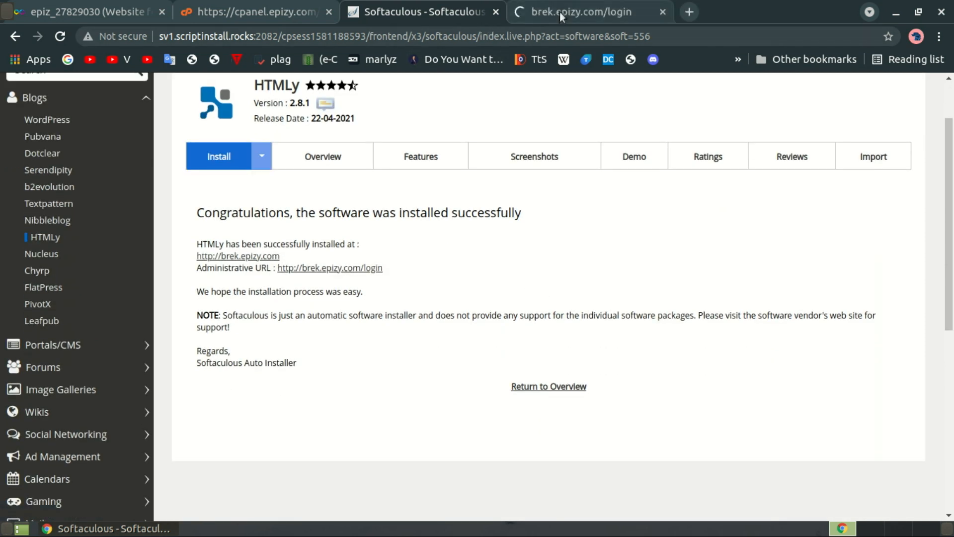
pyautogui.click(560, 12)
pyautogui.click(418, 8)
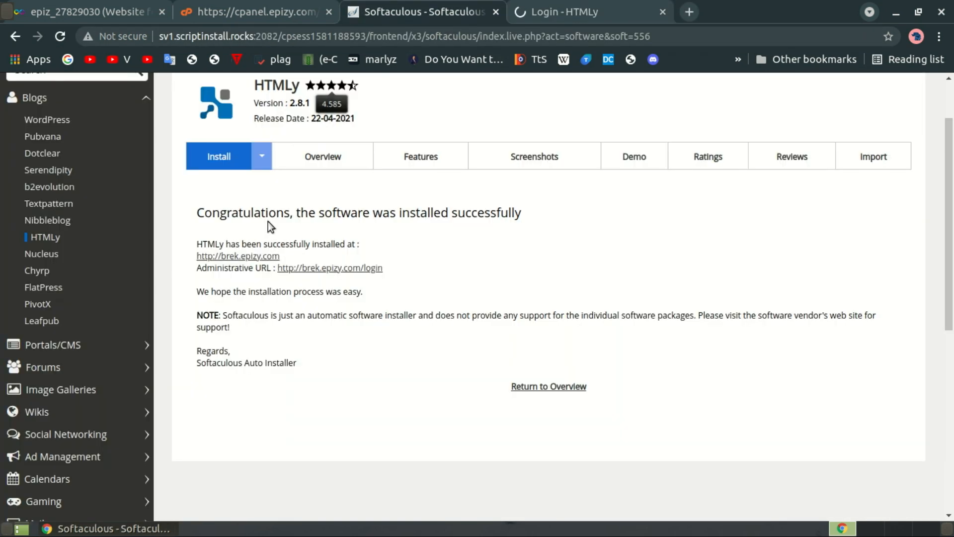
# Open the brek.epizy.com blog homepage in a new tab, showing 'No posts found!'
pyautogui.middleClick(252, 257)
pyautogui.click(711, 4)
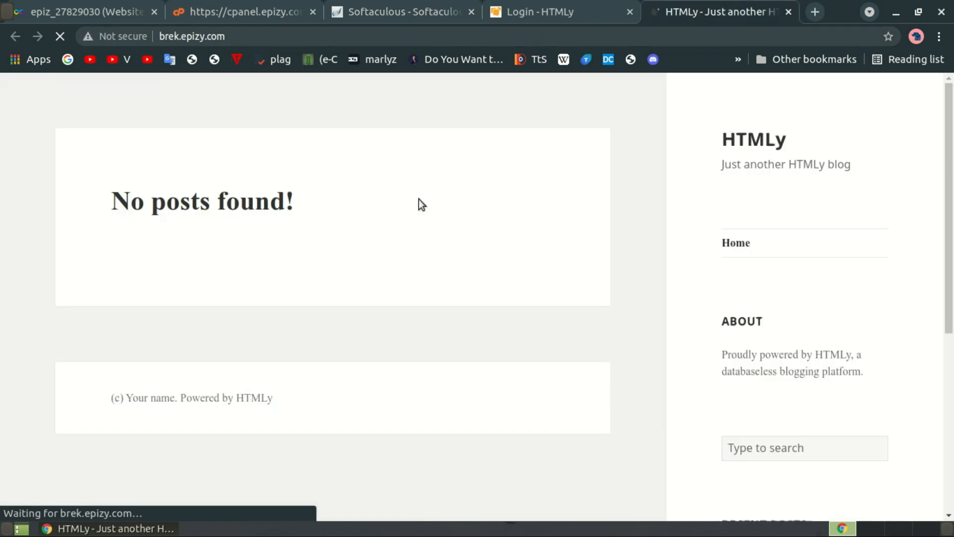
pyautogui.scroll(-7, 272, 199)
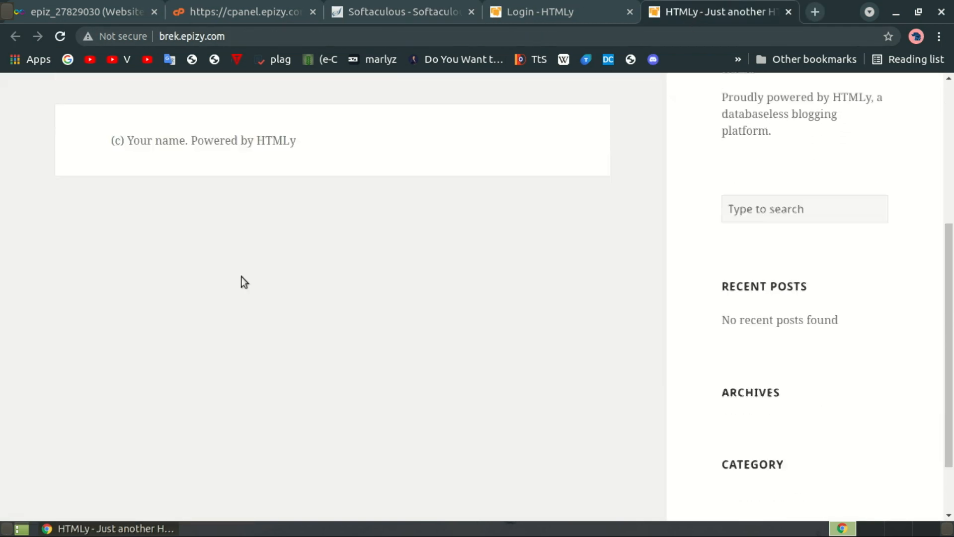
pyautogui.scroll(7, 453, 357)
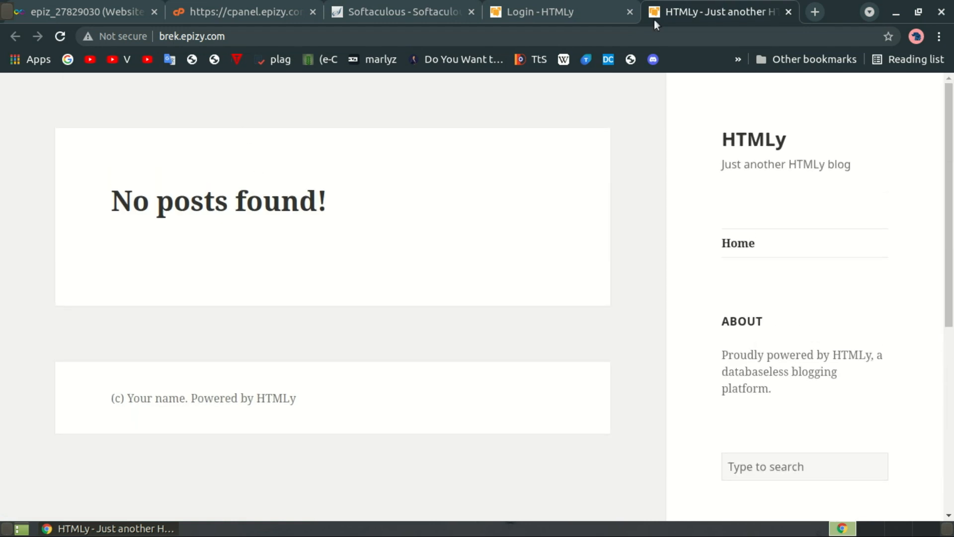
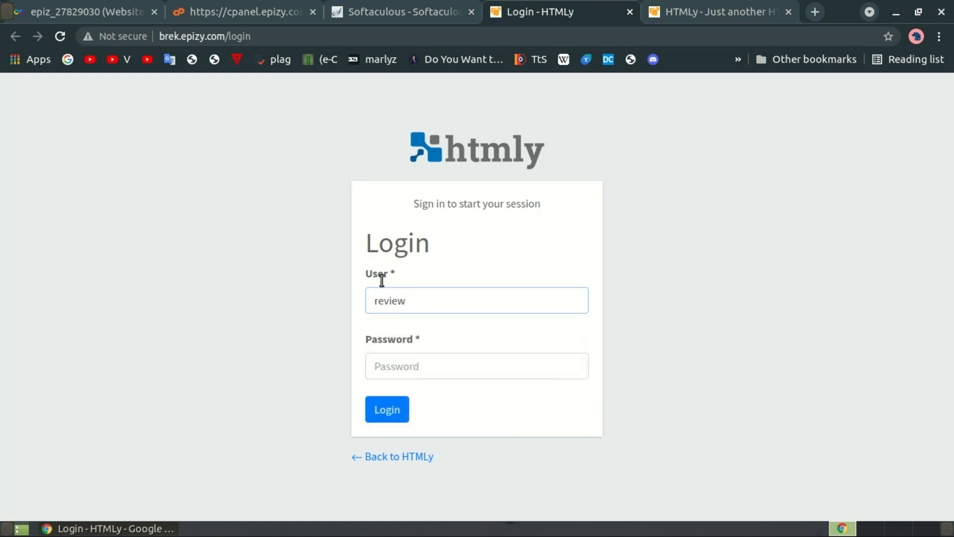
# Log in to the HTMLy admin area with the account password to reach the dashboard
pyautogui.click(448, 366)
pyautogui.write('•')
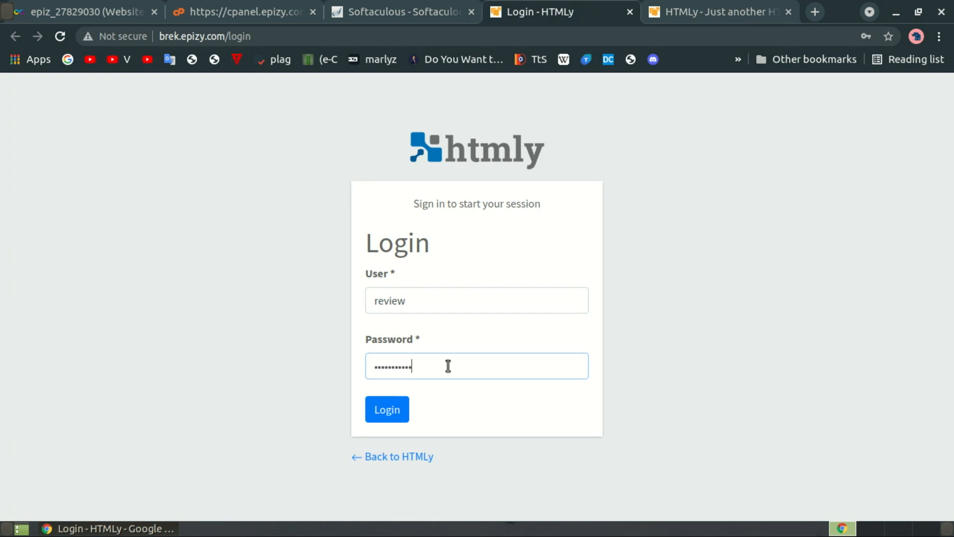
pyautogui.click(398, 408)
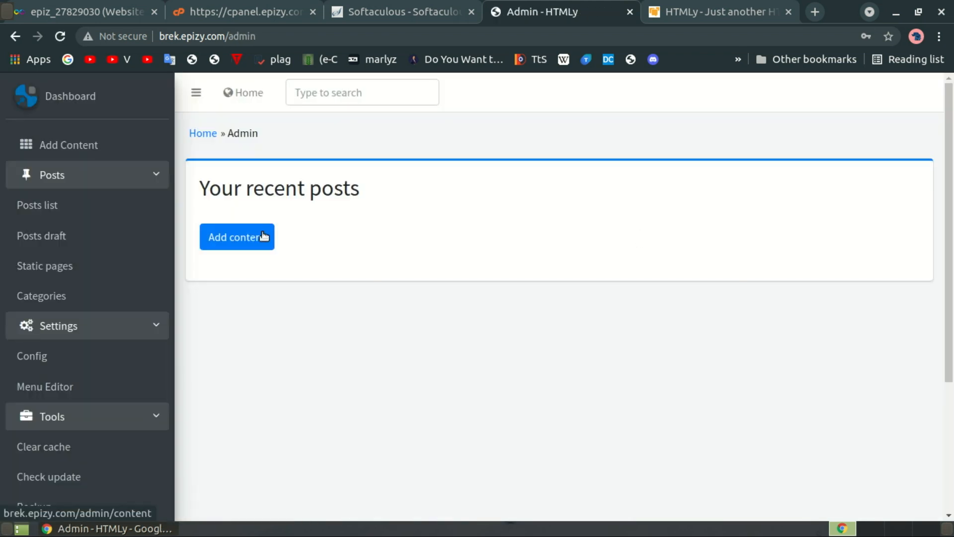
# Toggle the admin sidebar and collapse its Tools, User, Settings and Posts sections
pyautogui.click(197, 95)
pyautogui.click(61, 98)
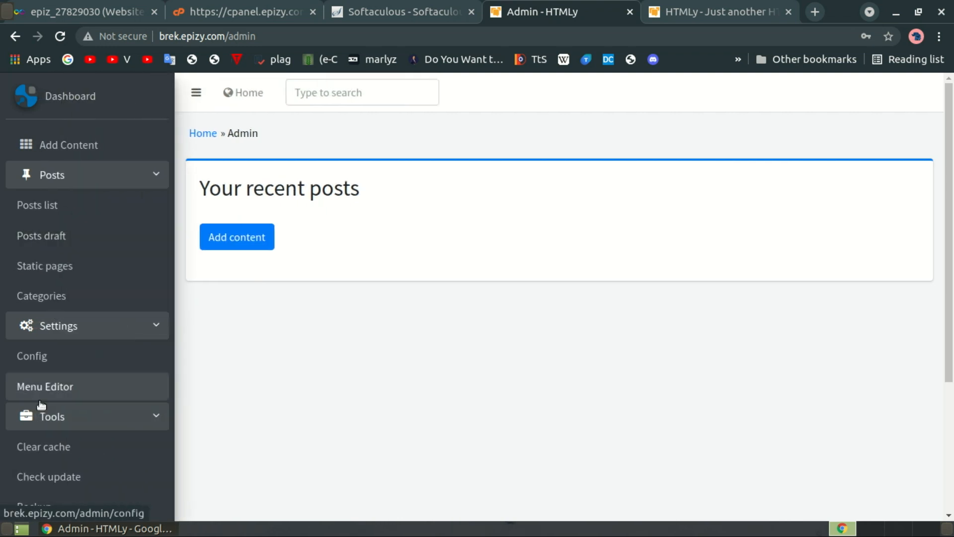
pyautogui.click(62, 418)
pyautogui.scroll(-2, 80, 393)
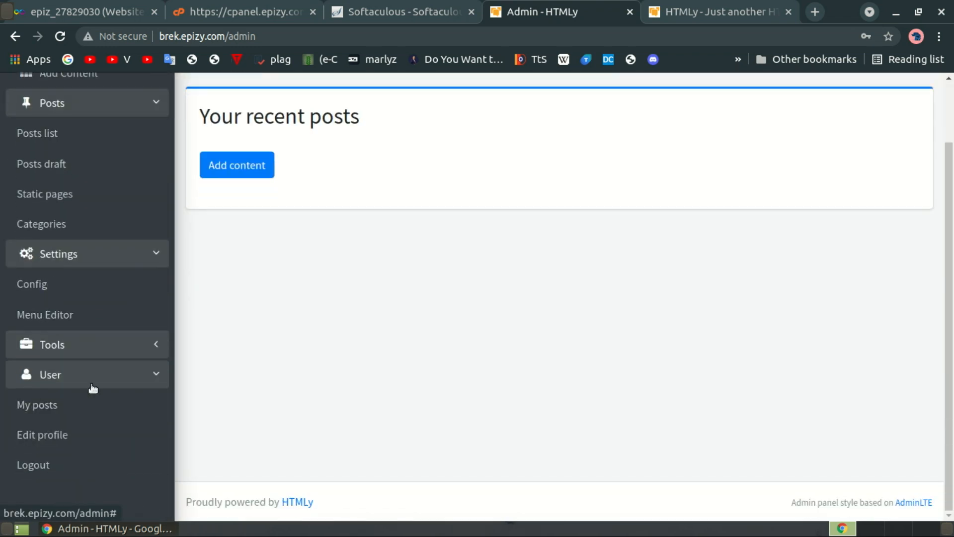
pyautogui.click(93, 375)
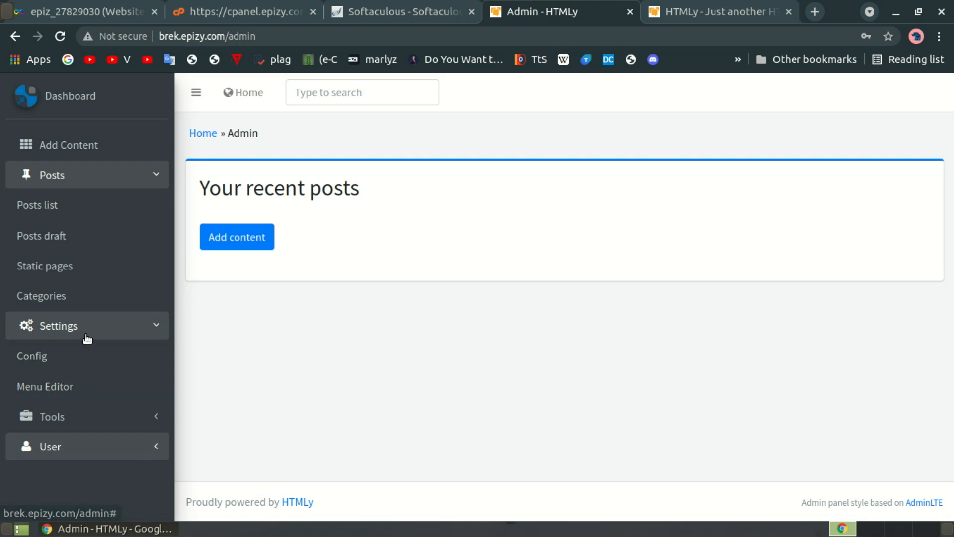
pyautogui.click(88, 338)
pyautogui.click(73, 189)
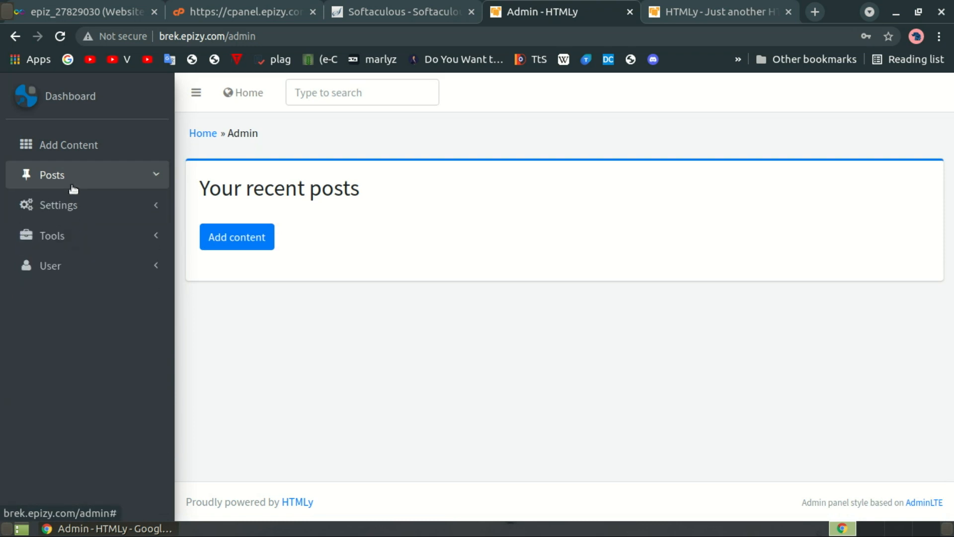
# Look over the Add content page, then return to the dashboard's Your recent posts view
pyautogui.click(73, 145)
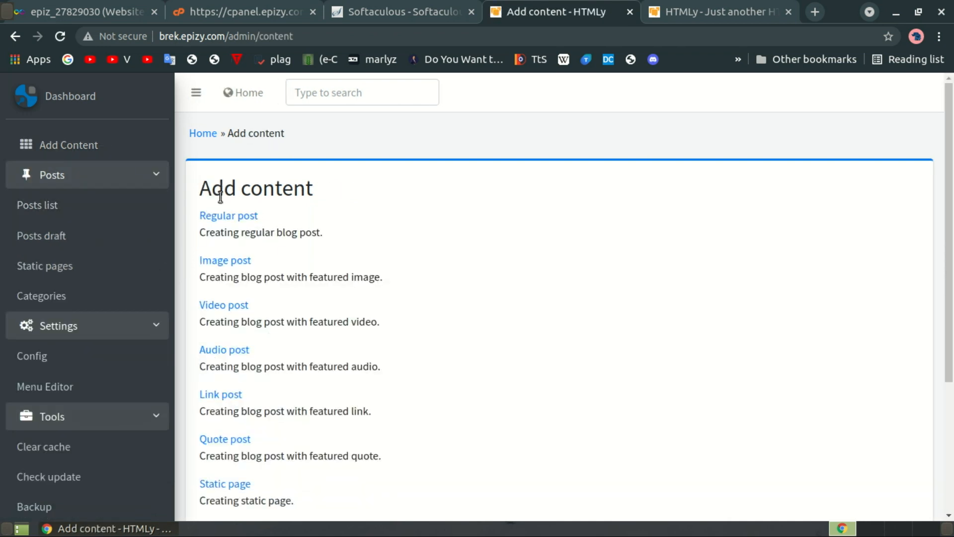
pyautogui.moveTo(181, 205); pyautogui.dragTo(323, 206)
pyautogui.click(340, 203)
pyautogui.click(61, 145)
pyautogui.click(75, 104)
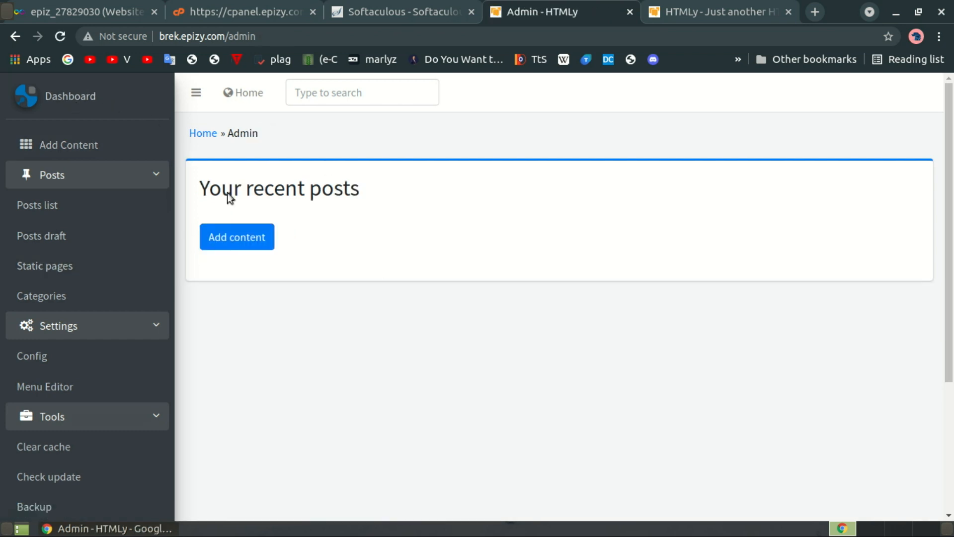
pyautogui.moveTo(203, 192); pyautogui.dragTo(426, 205)
pyautogui.click(426, 204)
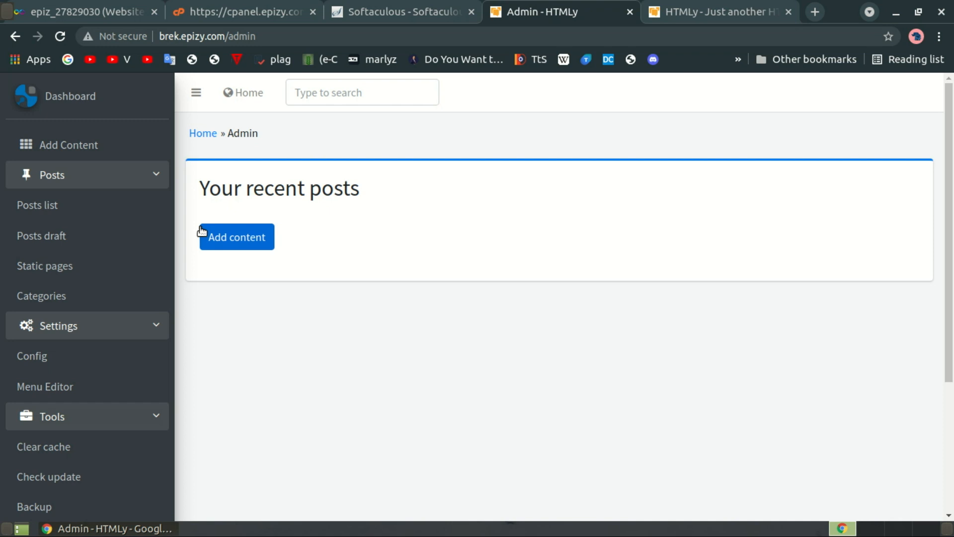
pyautogui.click(196, 92)
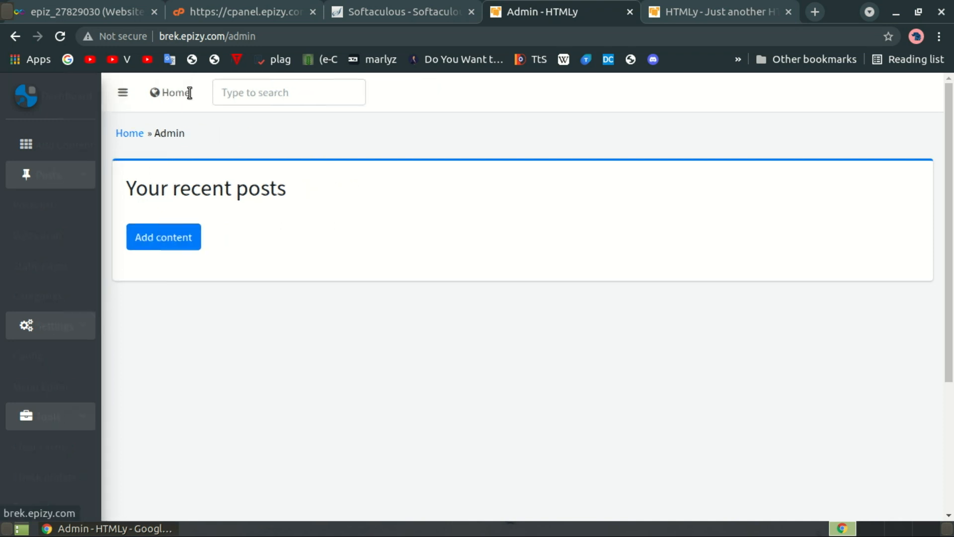
pyautogui.click(74, 92)
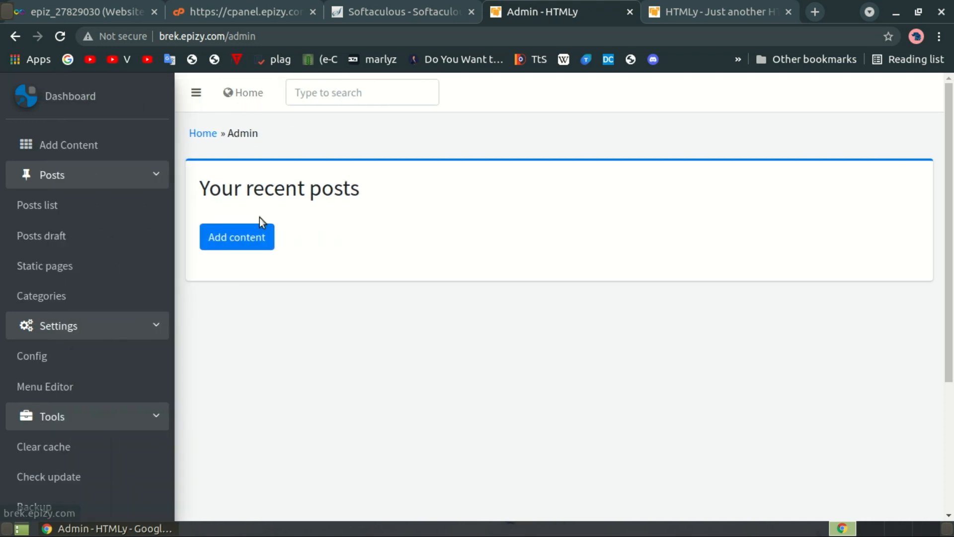
# From the Add content list of post types, start a new regular post
pyautogui.click(245, 243)
pyautogui.scroll(-3, 274, 249)
pyautogui.scroll(3, 273, 247)
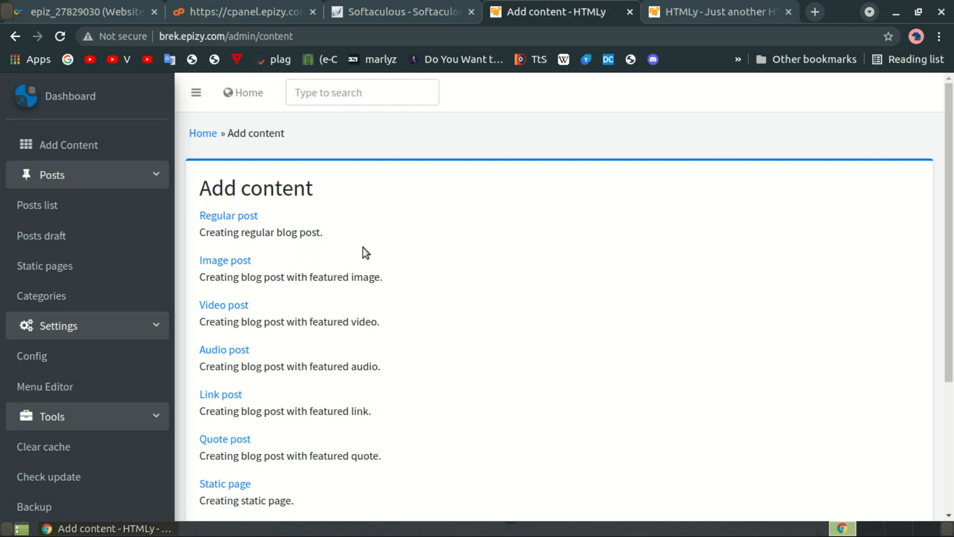
pyautogui.scroll(-3, 243, 218)
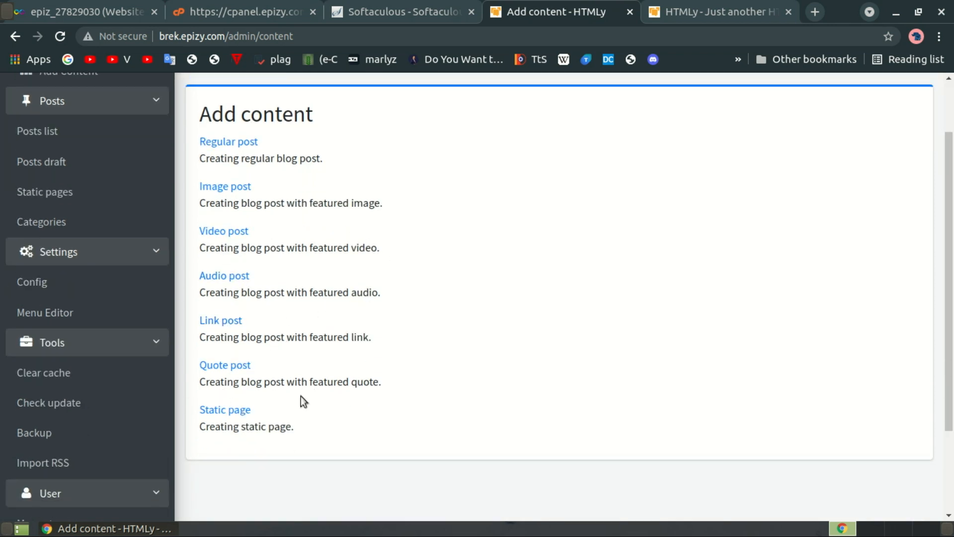
pyautogui.scroll(2, 259, 272)
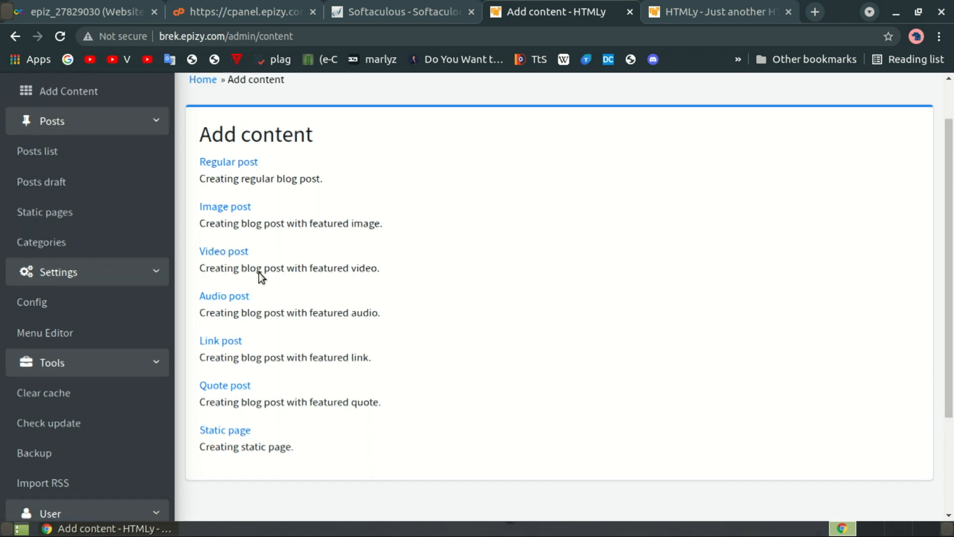
pyautogui.click(226, 217)
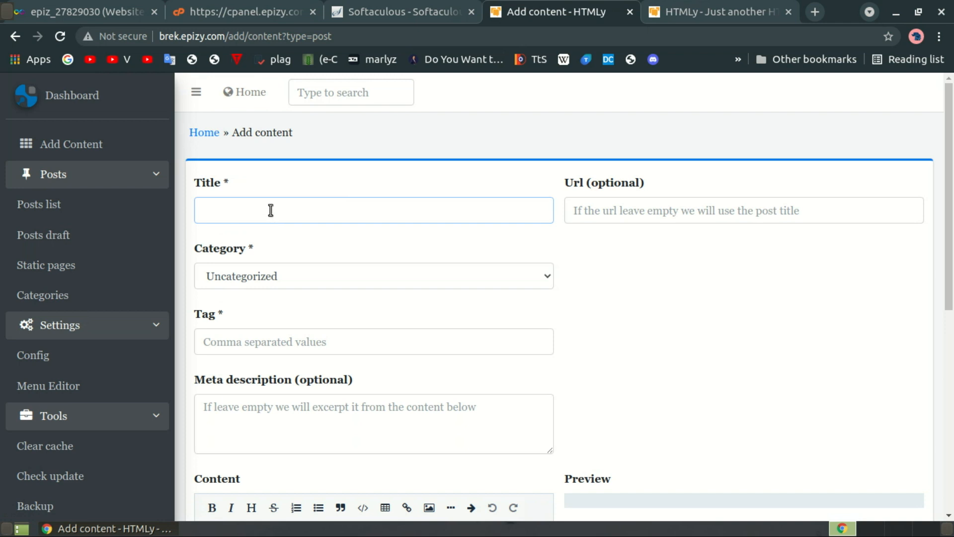
# Keep the post category as Uncategorized and enter the tags 'tag , gag2'
pyautogui.scroll(-10, 596, 351)
pyautogui.scroll(8, 473, 432)
pyautogui.scroll(-3, 294, 225)
pyautogui.click(327, 207)
pyautogui.click(288, 222)
pyautogui.click(256, 267)
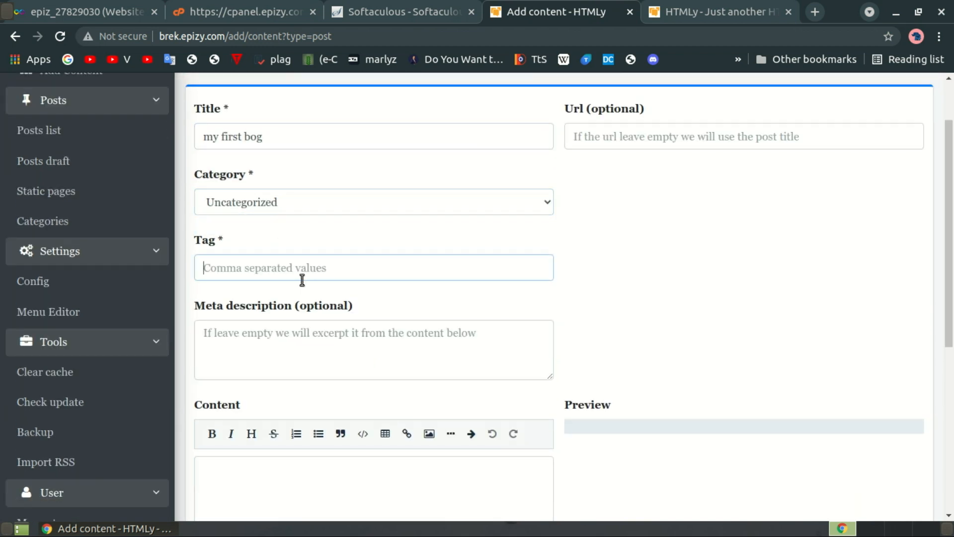
pyautogui.write('tag , gag2')
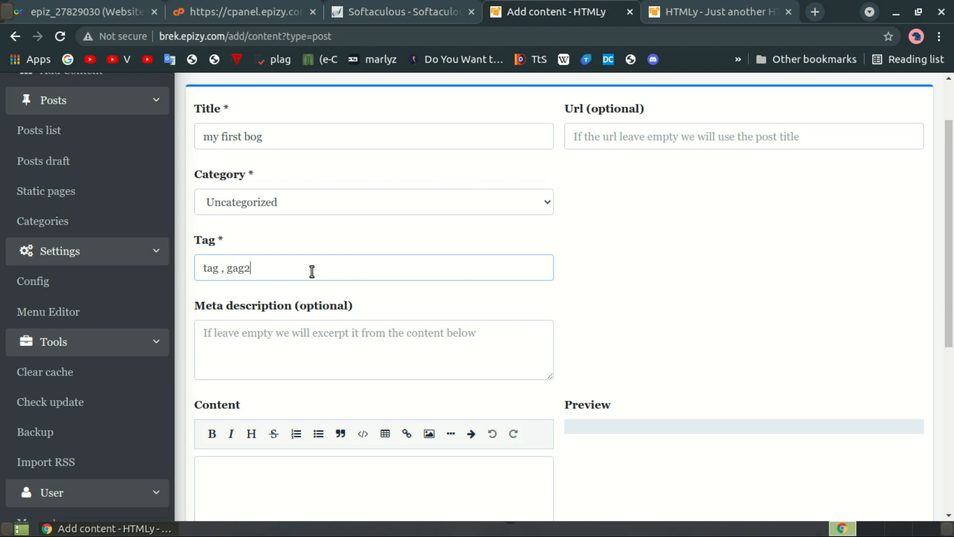
# Move past the meta description into the Content box, then switch to the blog homepage
pyautogui.scroll(-1, 265, 293)
pyautogui.click(463, 310)
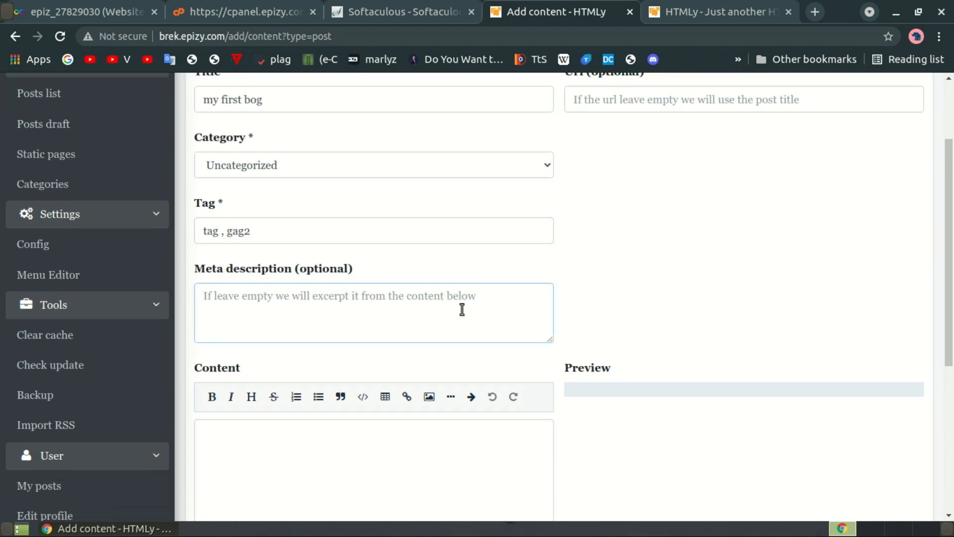
pyautogui.scroll(-3, 374, 327)
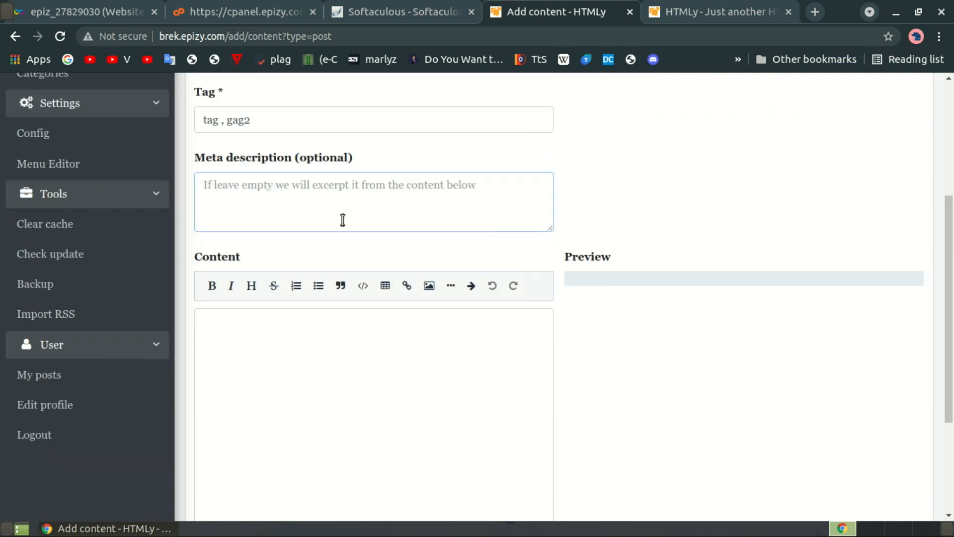
pyautogui.scroll(-2, 343, 360)
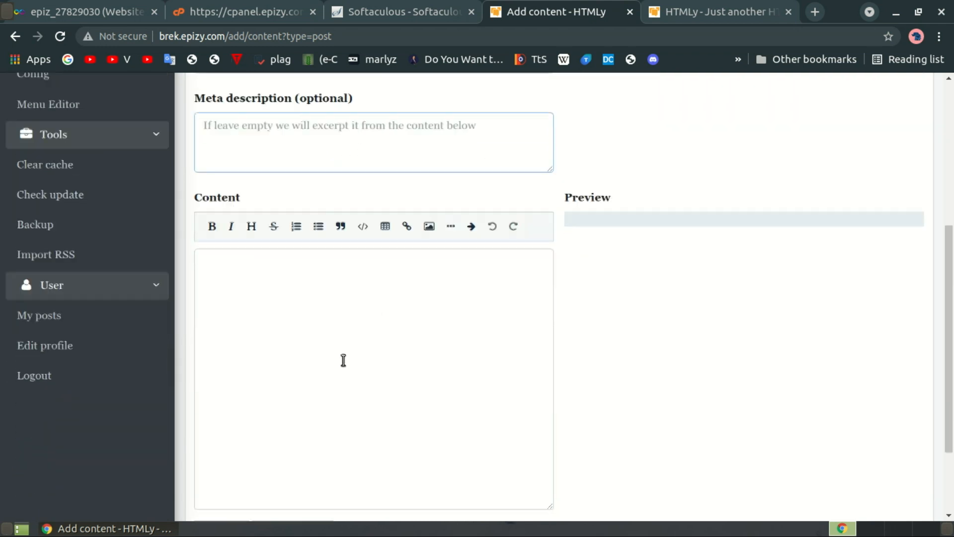
pyautogui.click(246, 273)
pyautogui.click(674, 15)
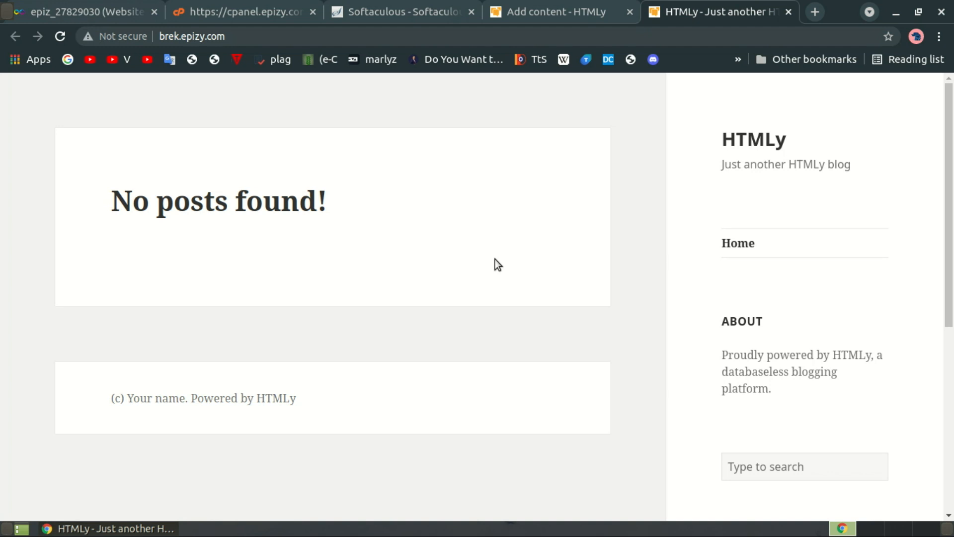
# Copy all the blog homepage text and paste it into the post's Content editor
pyautogui.hotkey('ctrl', 'a')
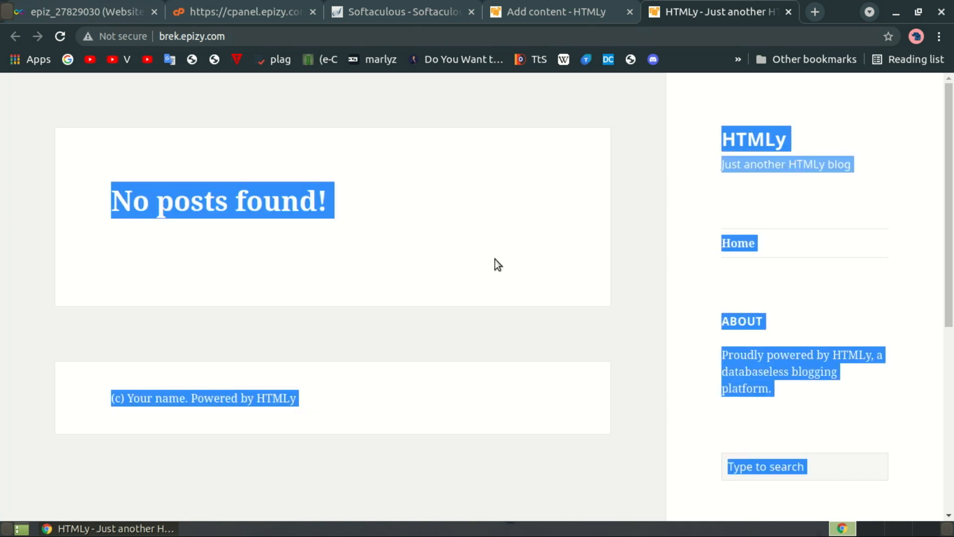
pyautogui.click(544, 12)
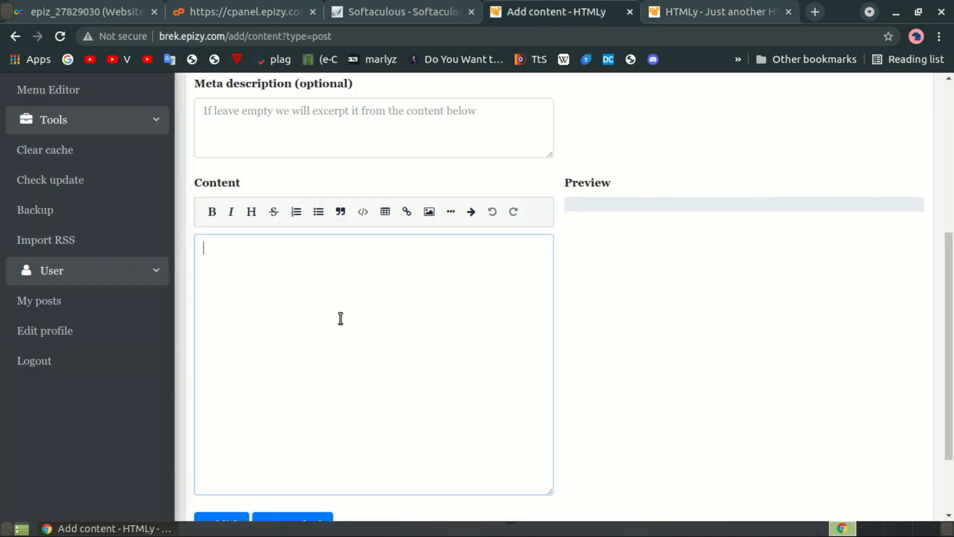
pyautogui.rightClick(335, 334)
pyautogui.click(365, 217)
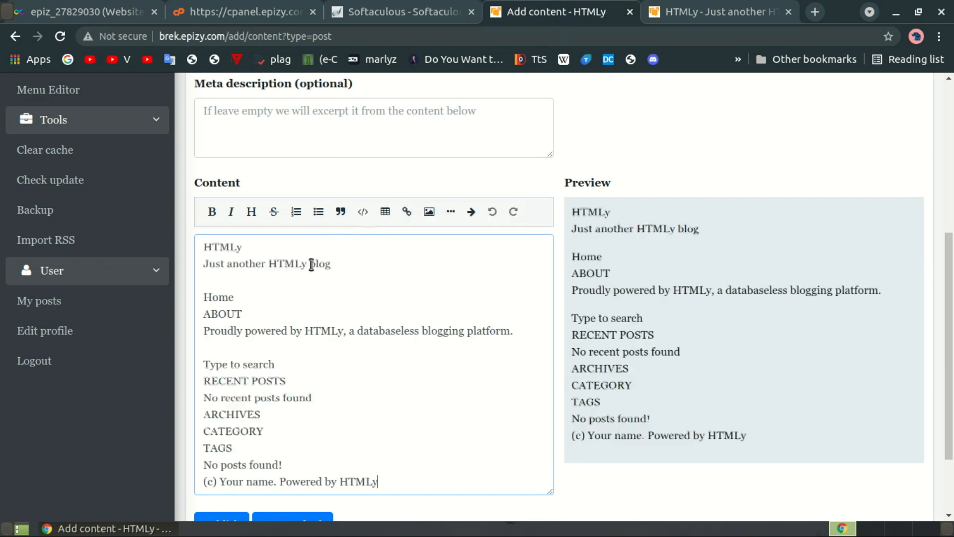
pyautogui.rightClick(330, 304)
pyautogui.click(374, 390)
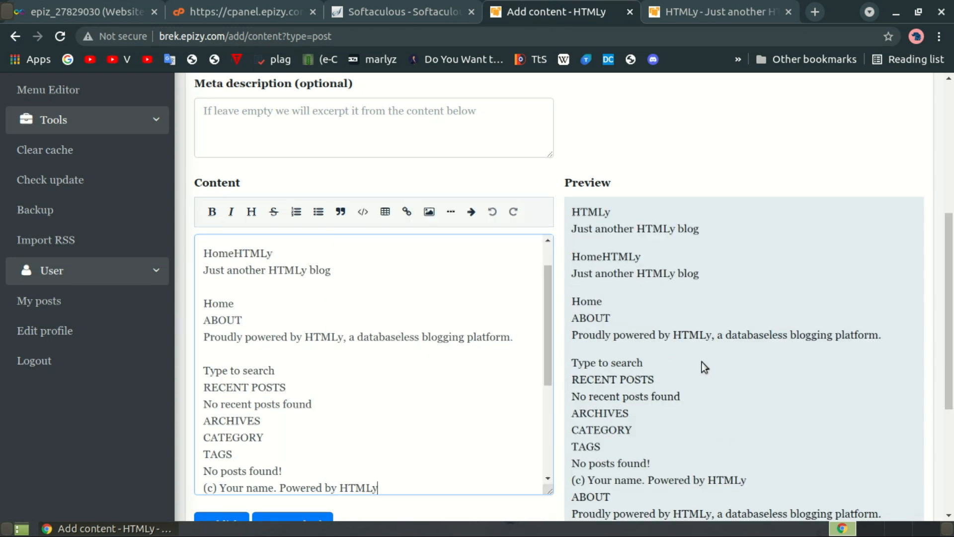
pyautogui.scroll(-4, 667, 306)
pyautogui.scroll(3, 640, 259)
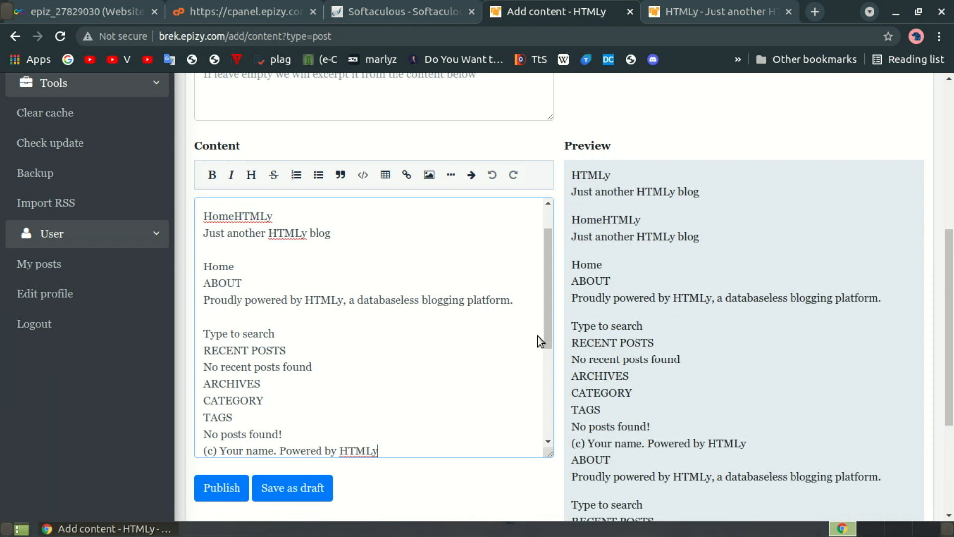
# Insert '//////////' into 'powered' and check the change in the preview
pyautogui.click(268, 305)
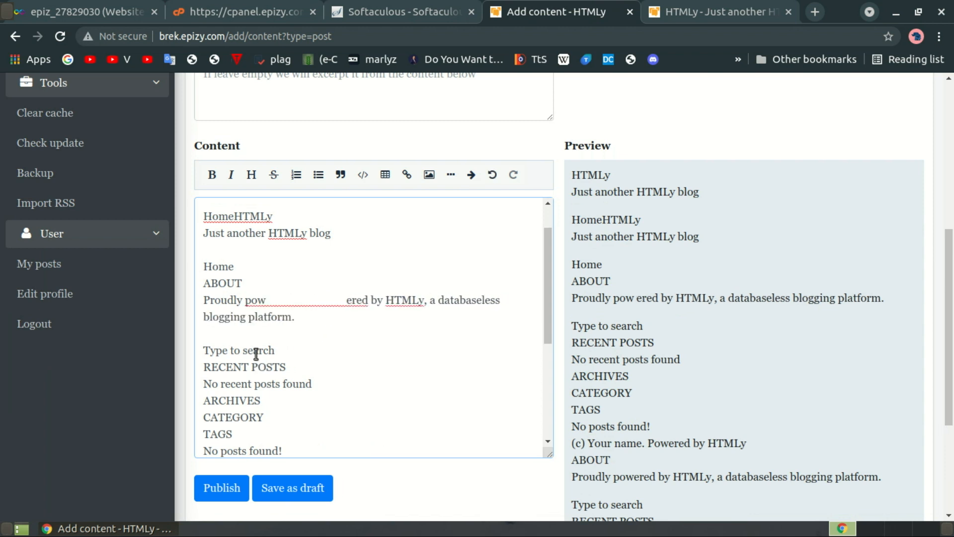
pyautogui.write('//////////')
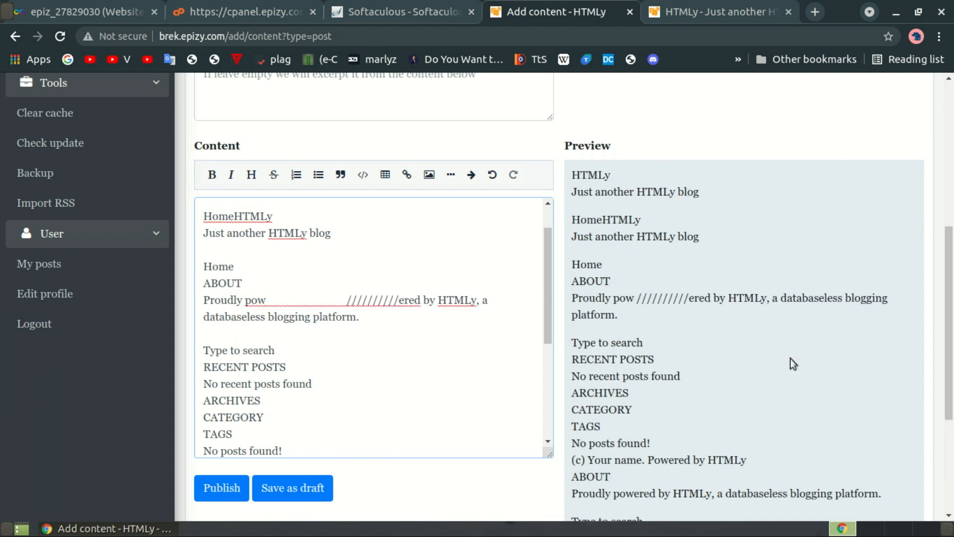
pyautogui.scroll(-3, 647, 313)
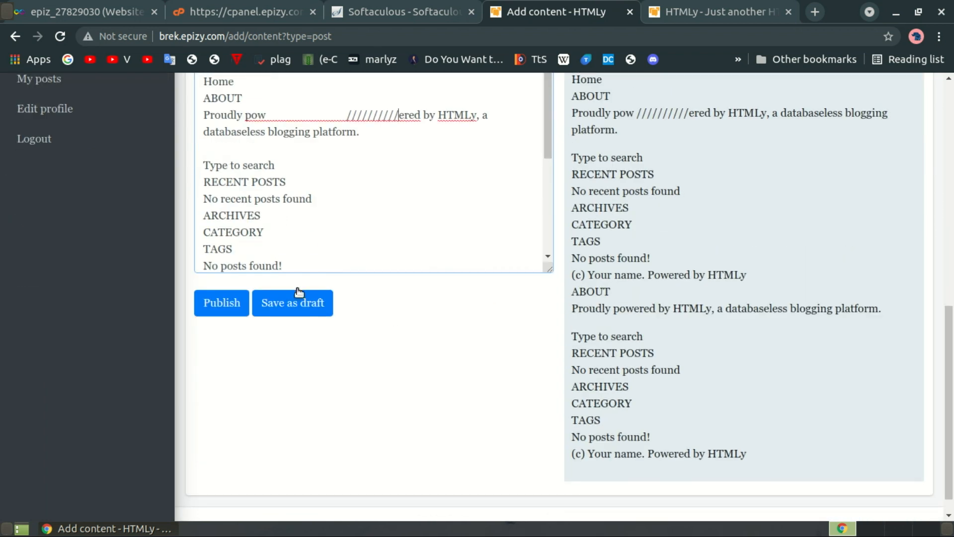
pyautogui.scroll(10, 476, 319)
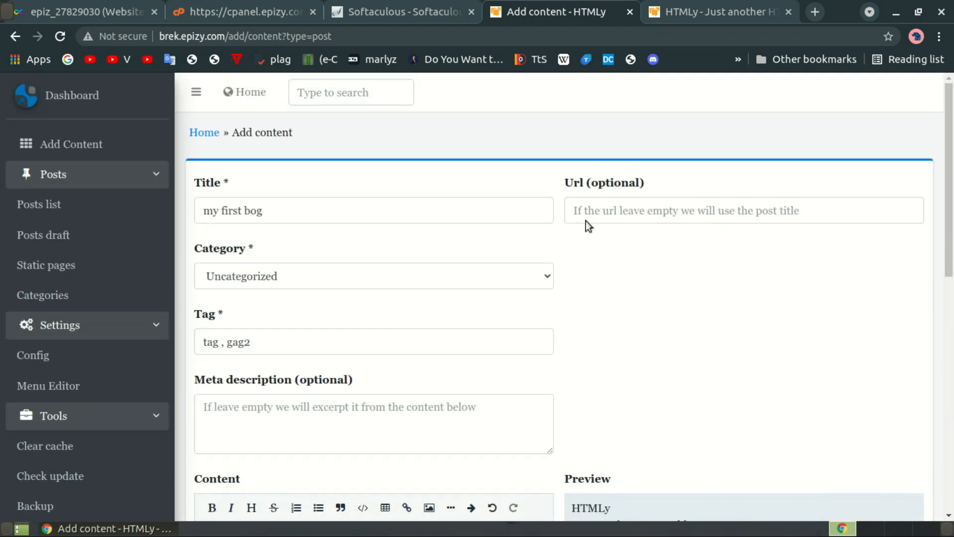
# Try the optional Url field and dismiss its suggestions, leaving it empty
pyautogui.click(578, 213)
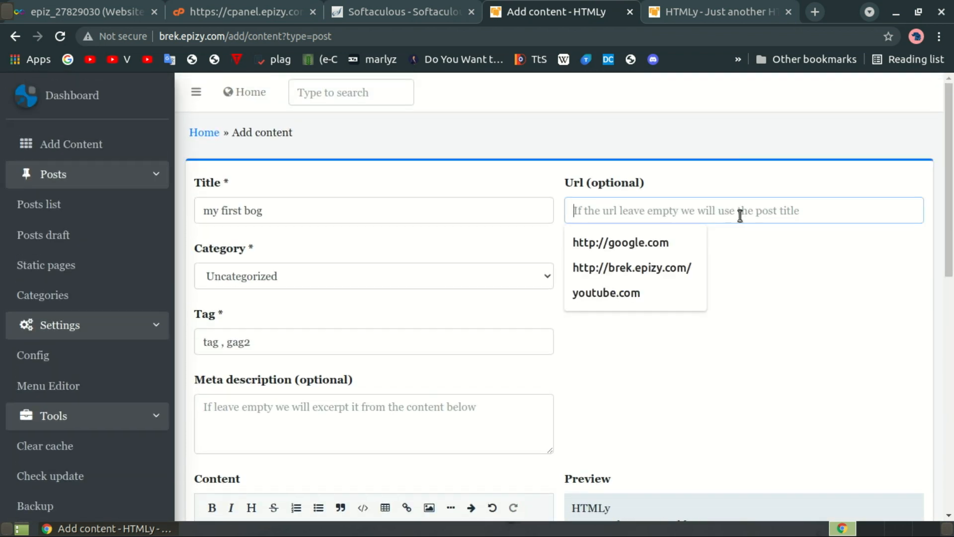
pyautogui.click(761, 279)
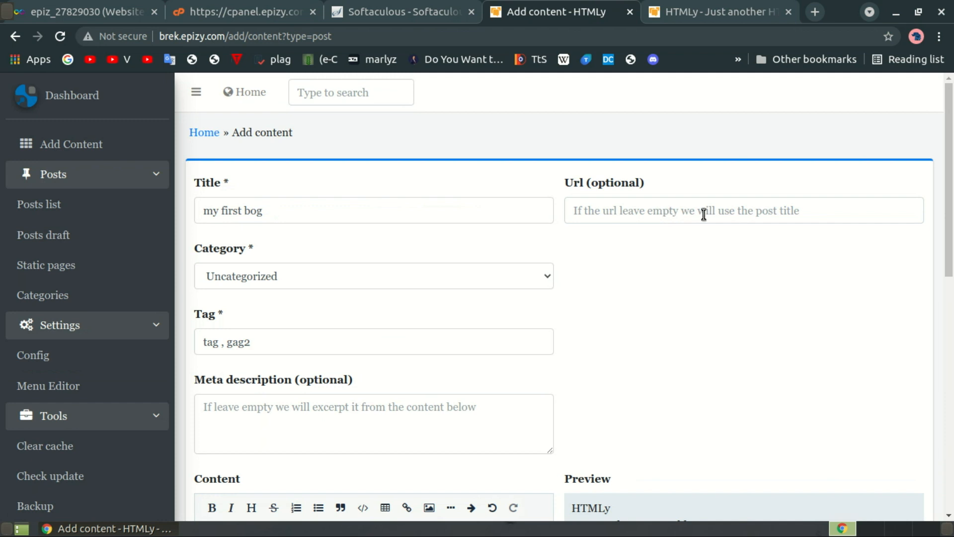
pyautogui.click(784, 214)
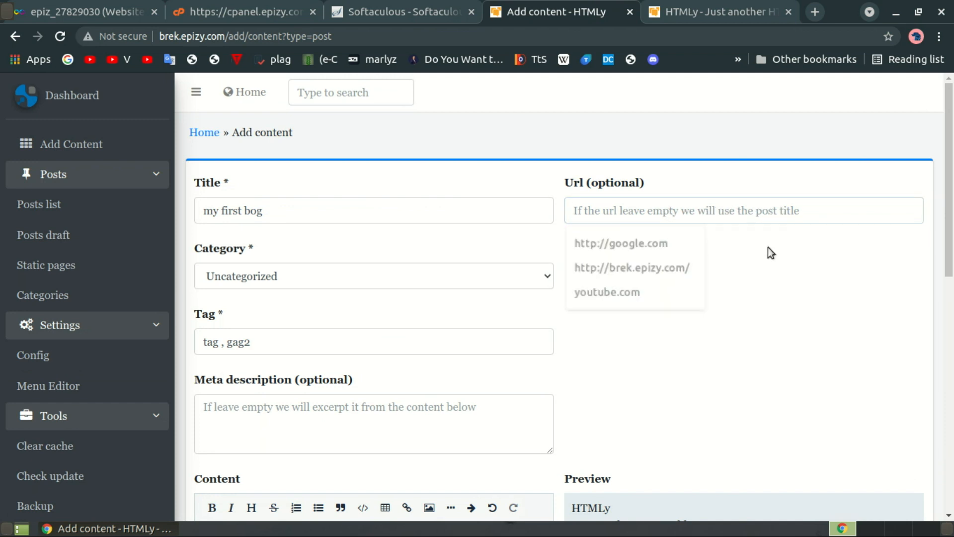
pyautogui.click(739, 249)
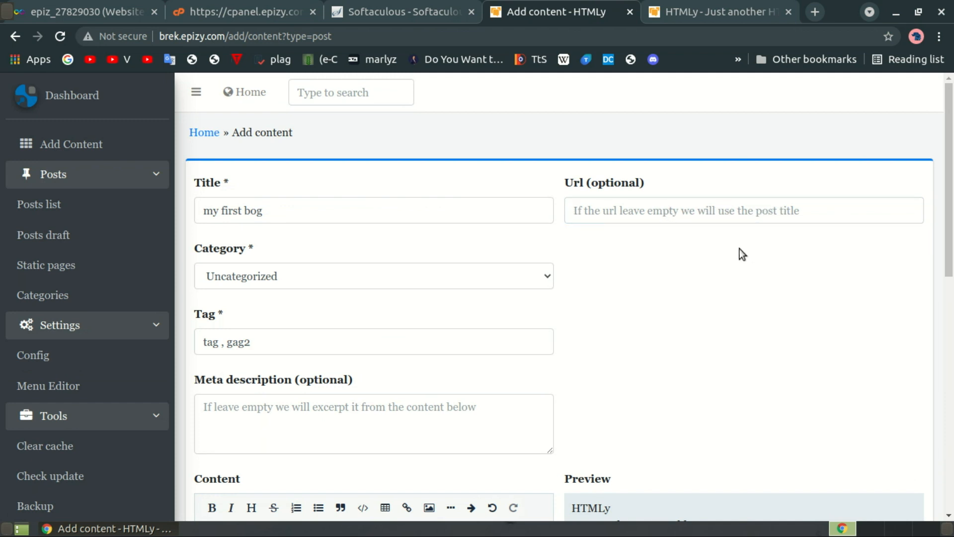
pyautogui.scroll(-2, 665, 175)
pyautogui.scroll(-2, 323, 373)
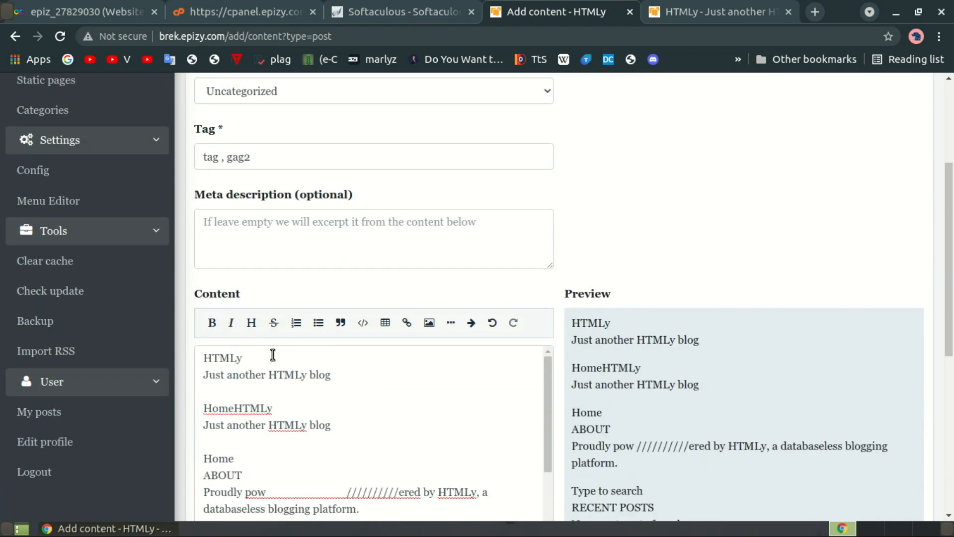
pyautogui.scroll(4, 251, 279)
# Publish 'my first bog' with no custom URL
pyautogui.moveTo(281, 221); pyautogui.dragTo(202, 212)
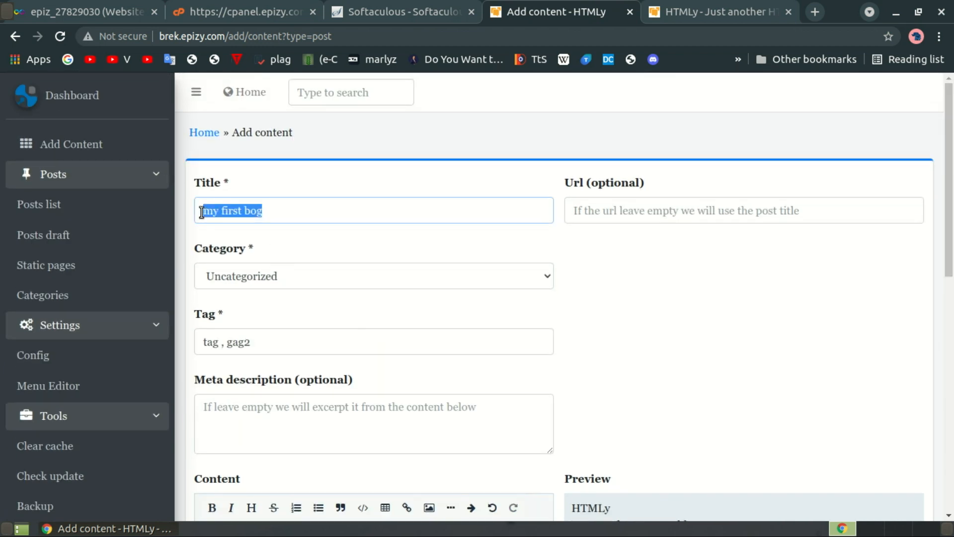
pyautogui.click(675, 204)
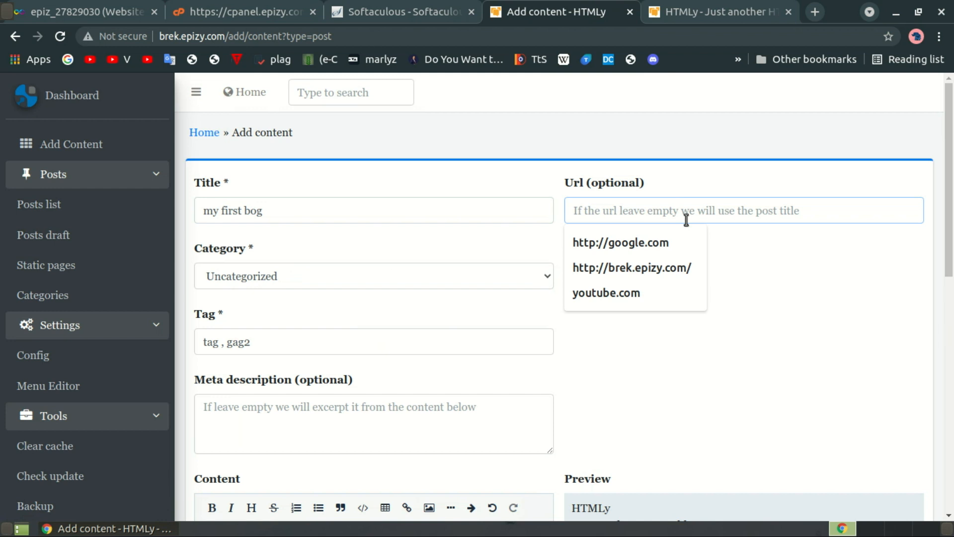
pyautogui.scroll(-5, 815, 255)
pyautogui.scroll(5, 814, 255)
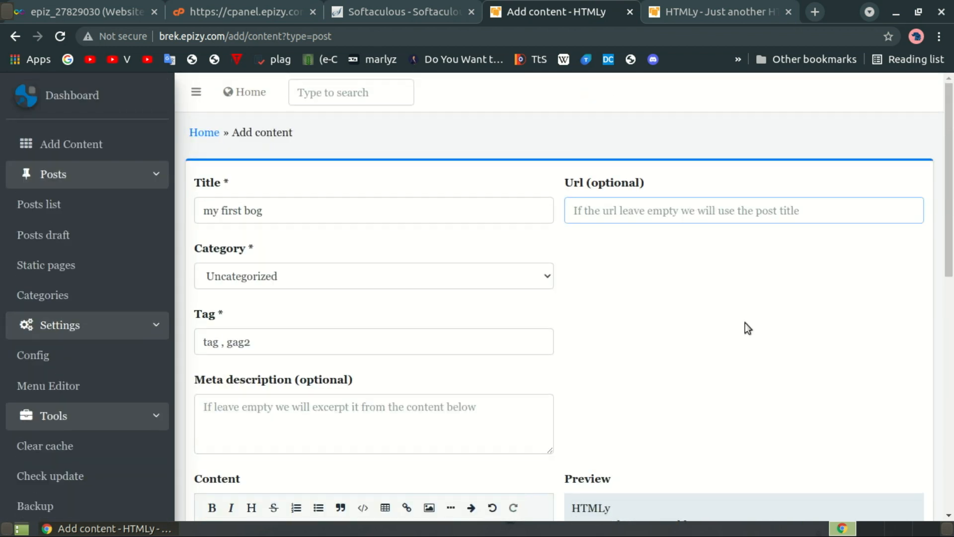
pyautogui.scroll(-12, 631, 420)
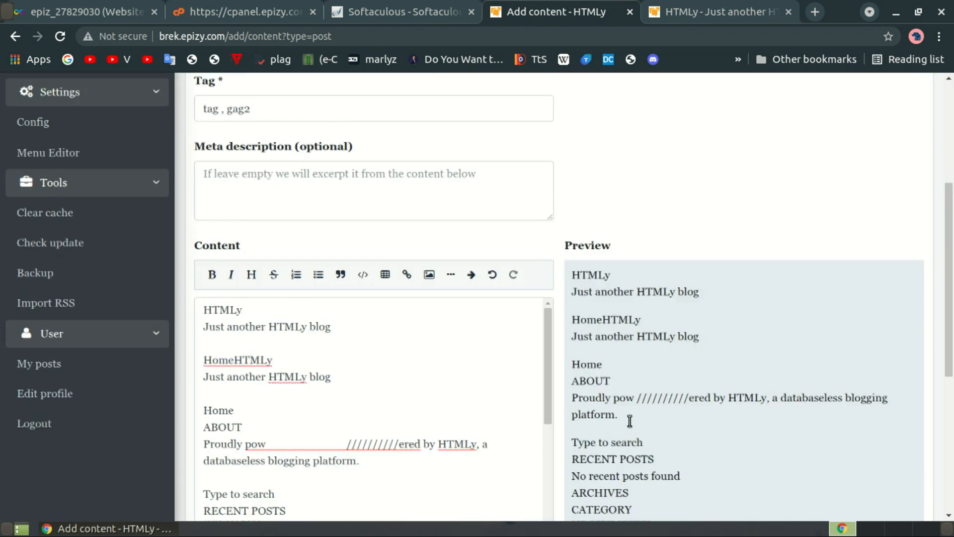
pyautogui.click(224, 278)
pyautogui.scroll(5, 476, 407)
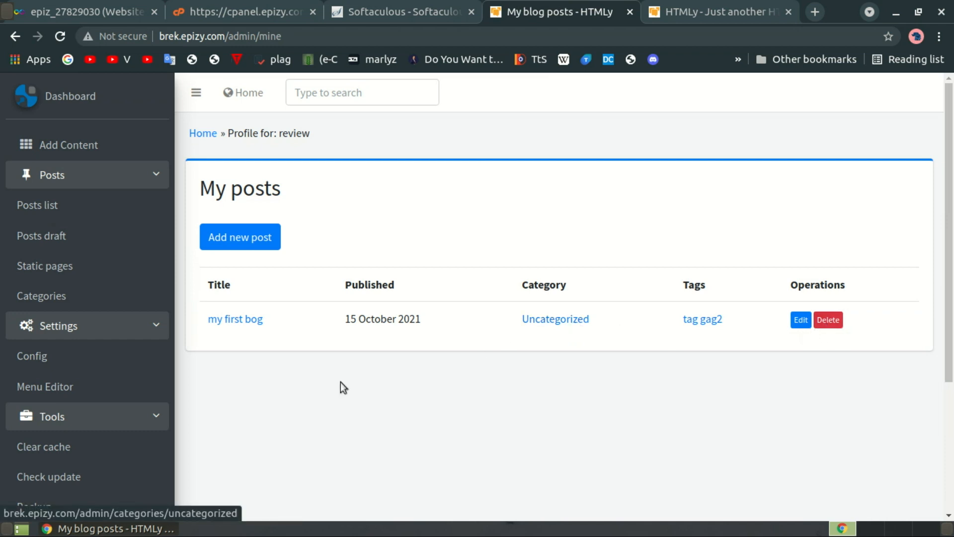
# Review the Posts, Drafts, Static pages and Categories lists, then start a new category
pyautogui.click(51, 212)
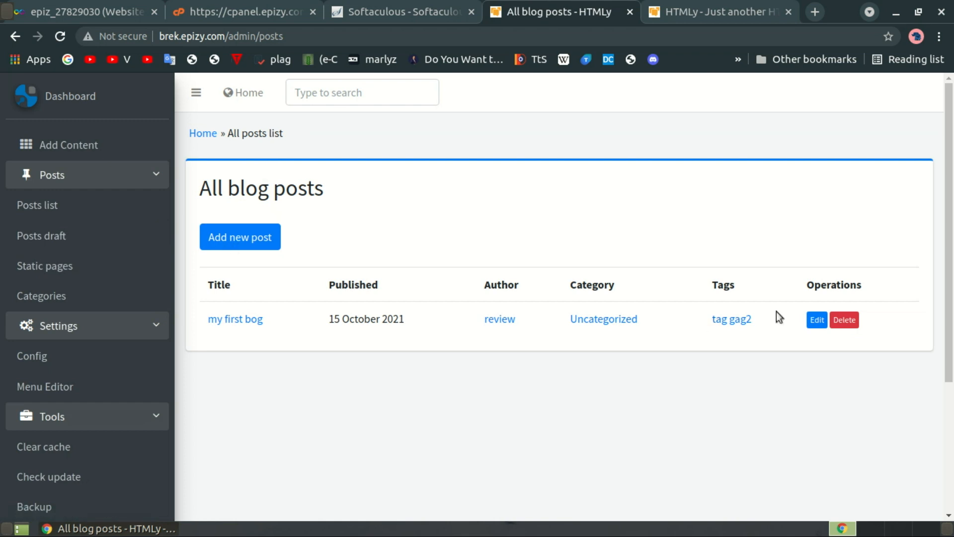
pyautogui.click(33, 240)
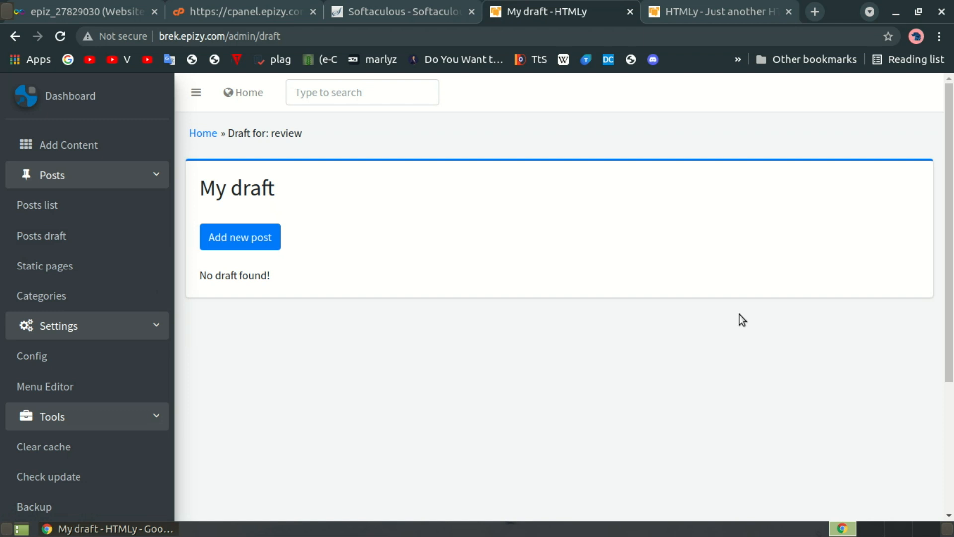
pyautogui.click(20, 270)
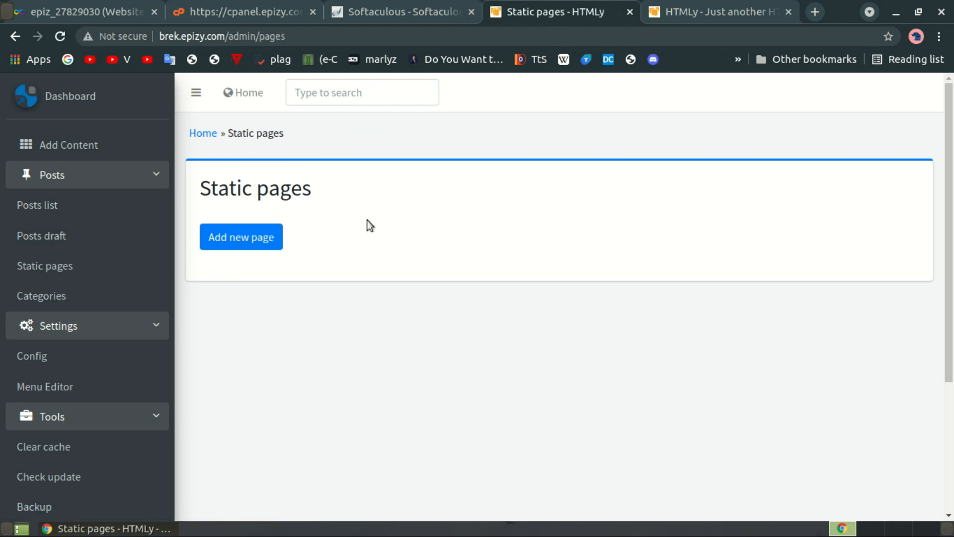
pyautogui.click(68, 297)
pyautogui.scroll(-1, 392, 301)
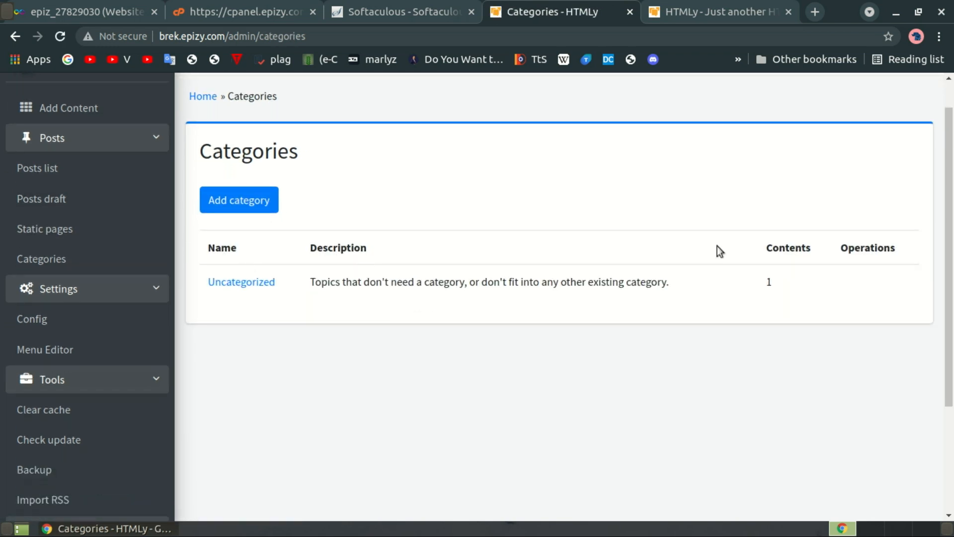
pyautogui.scroll(1, 356, 266)
pyautogui.click(209, 237)
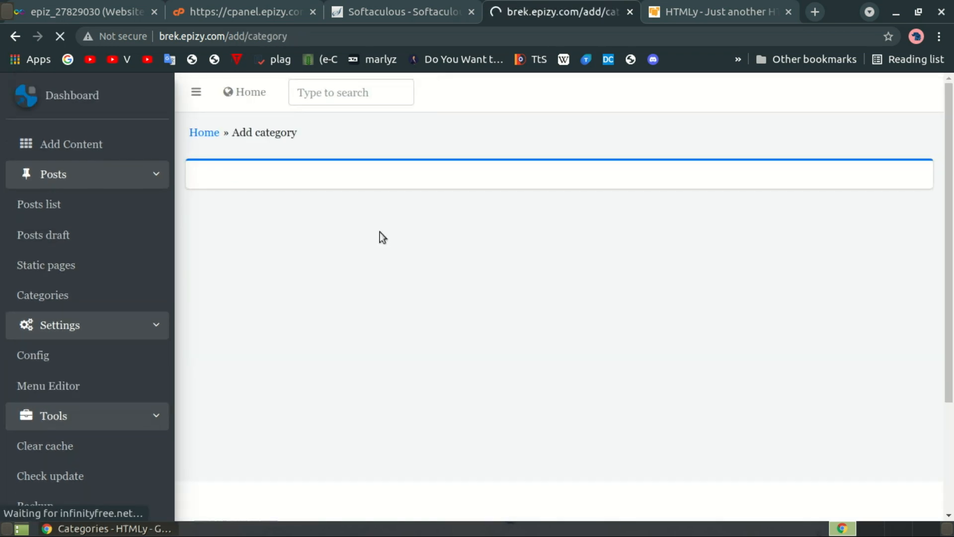
pyautogui.click(256, 208)
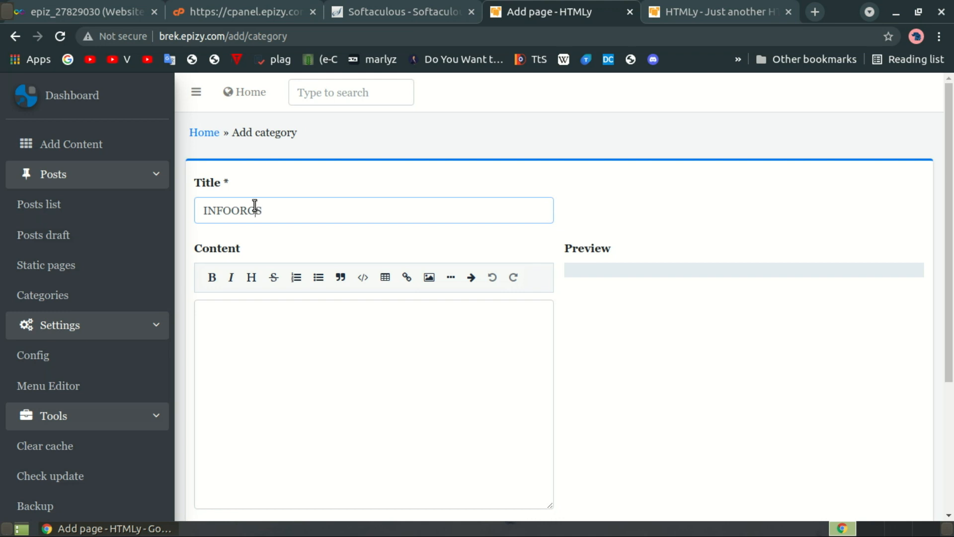
# Save category INFOORGS with description VIDEOS after the required-content error
pyautogui.scroll(-4, 279, 213)
pyautogui.click(316, 184)
pyautogui.scroll(4, 315, 183)
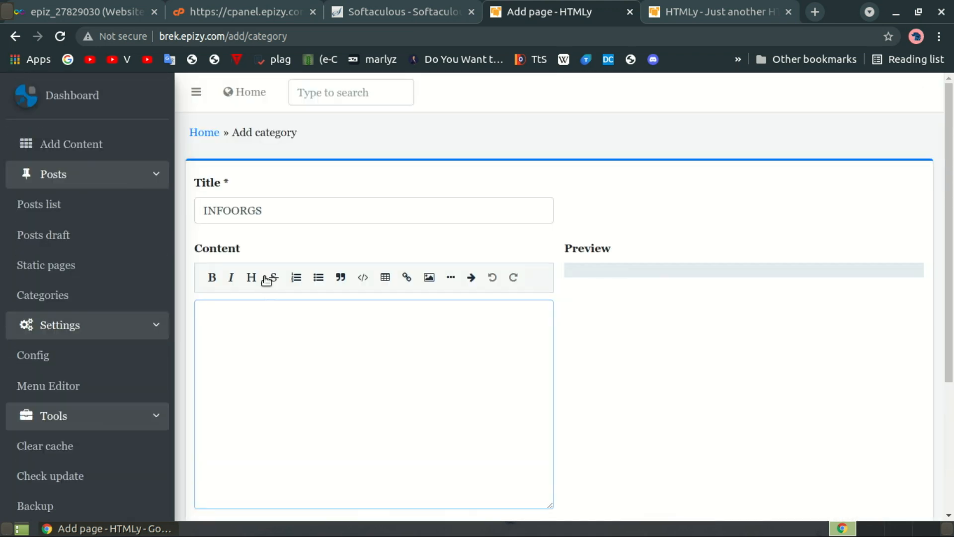
pyautogui.scroll(-3, 266, 315)
pyautogui.click(249, 391)
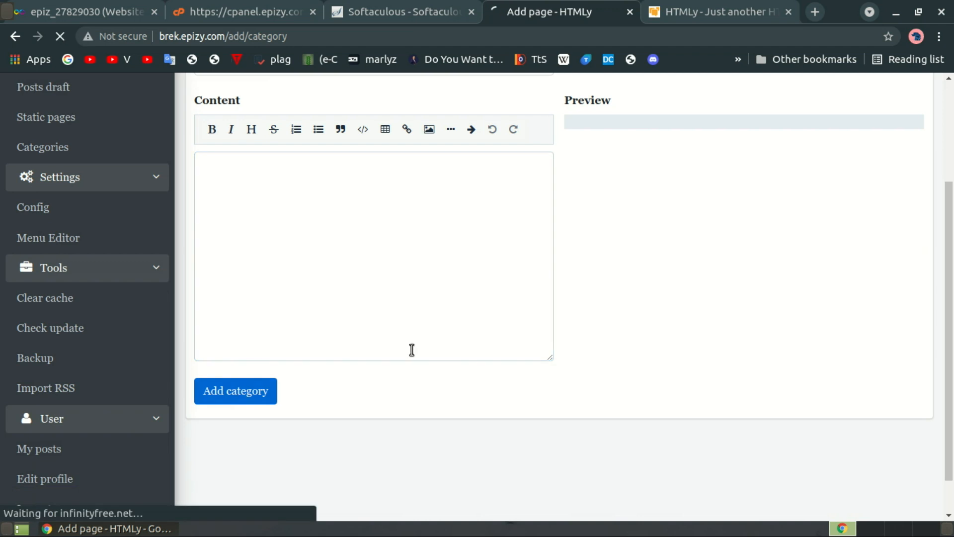
pyautogui.scroll(3, 412, 350)
pyautogui.scroll(-1, 330, 264)
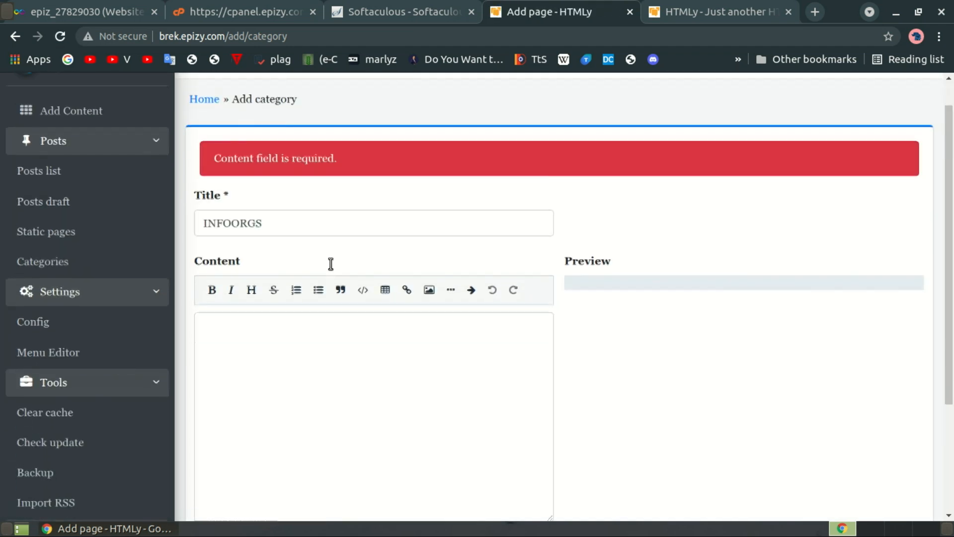
pyautogui.scroll(-1, 331, 264)
pyautogui.click(327, 320)
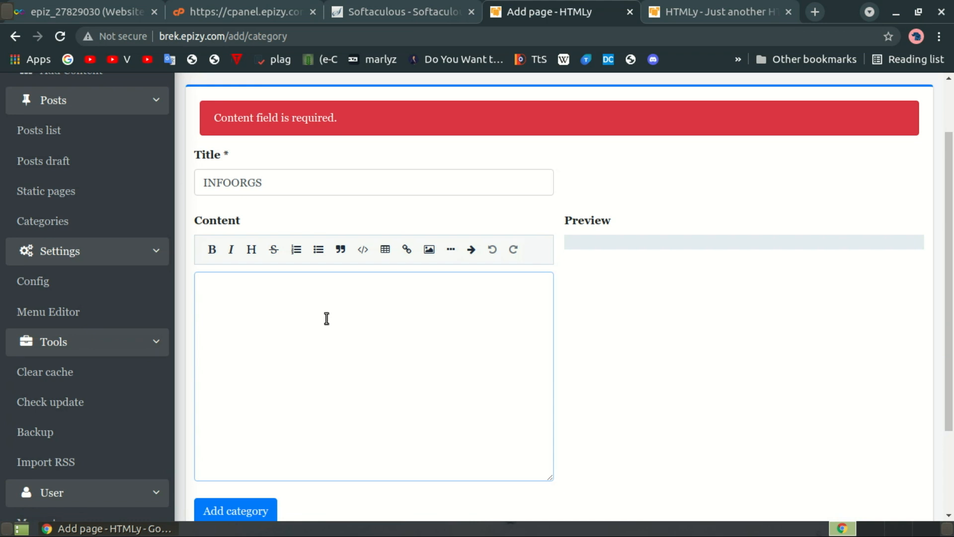
pyautogui.write('VIDEOS')
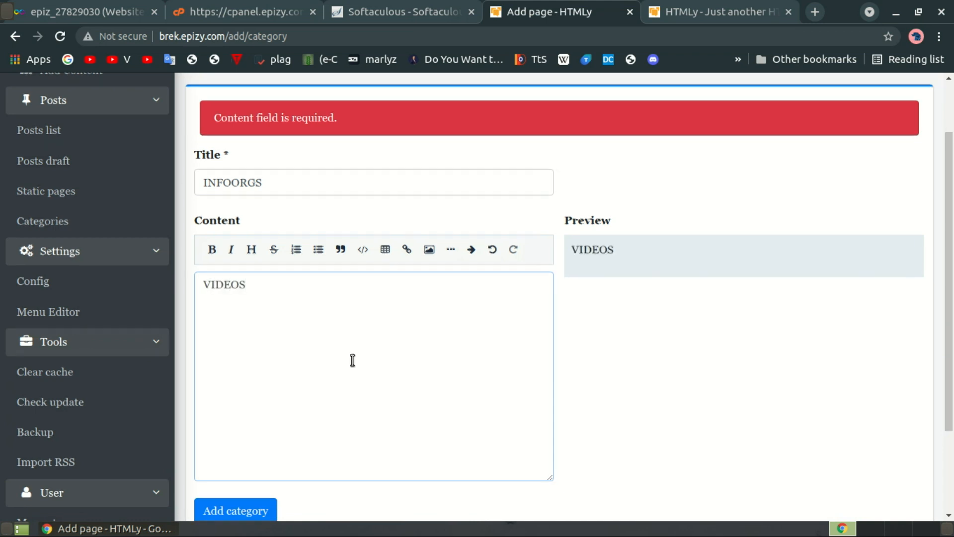
pyautogui.scroll(-3, 352, 360)
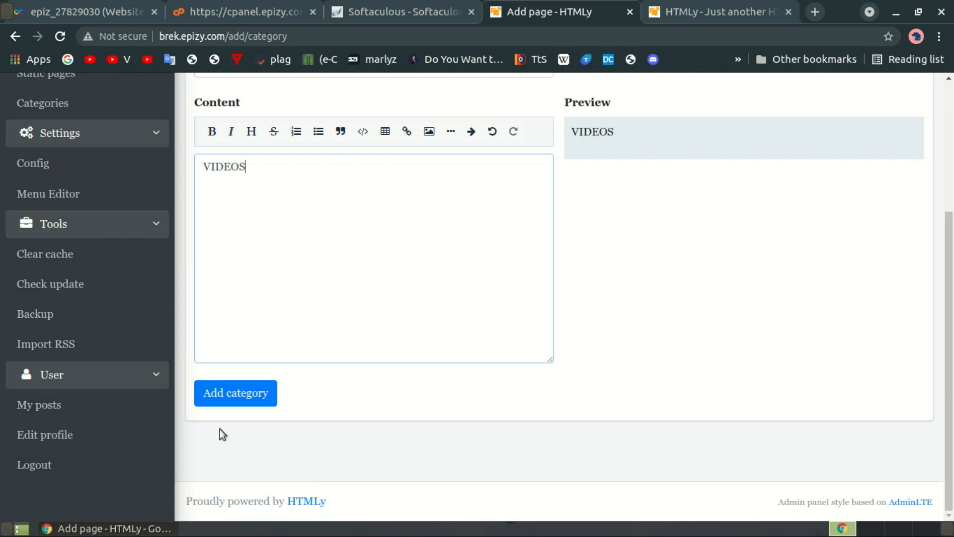
pyautogui.click(236, 392)
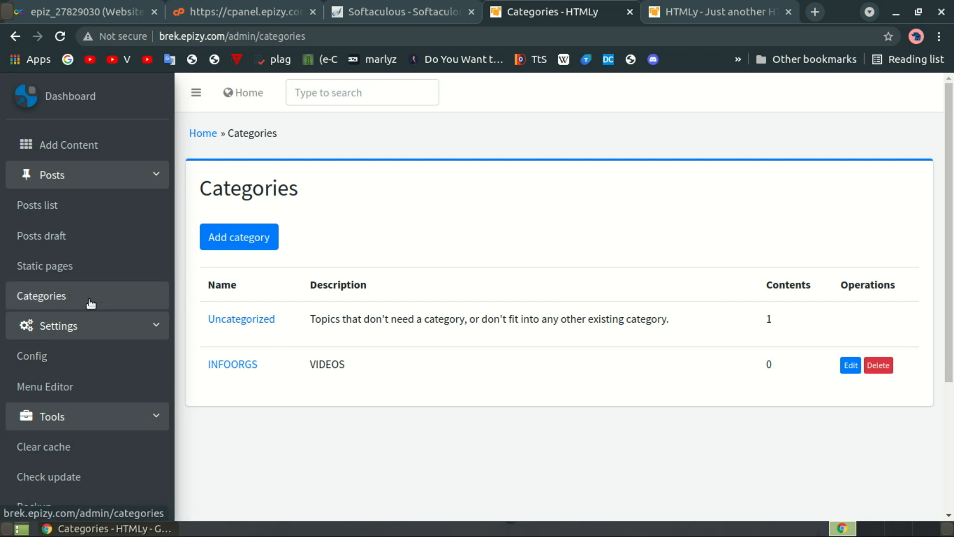
# Go to the Menu Editor under Settings
pyautogui.click(96, 329)
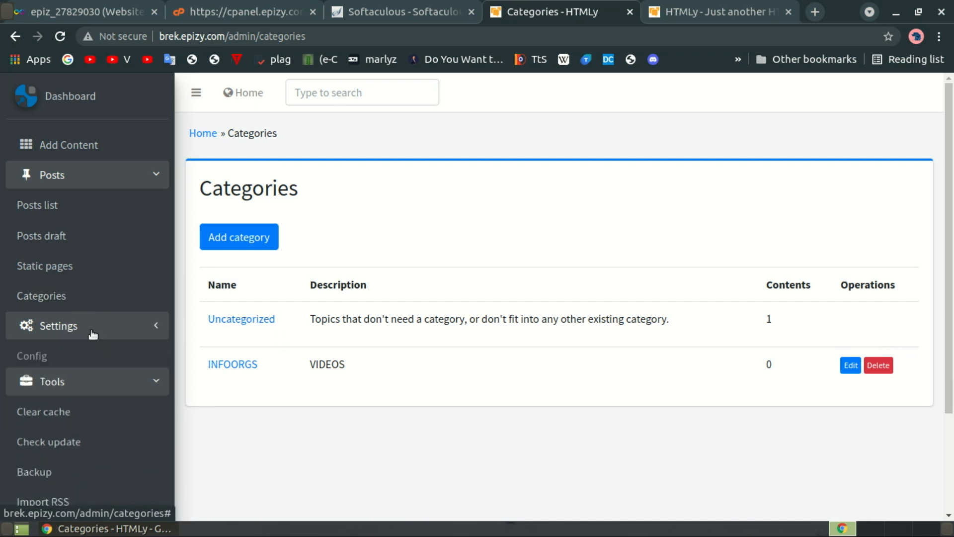
pyautogui.scroll(-3, 74, 319)
pyautogui.click(53, 314)
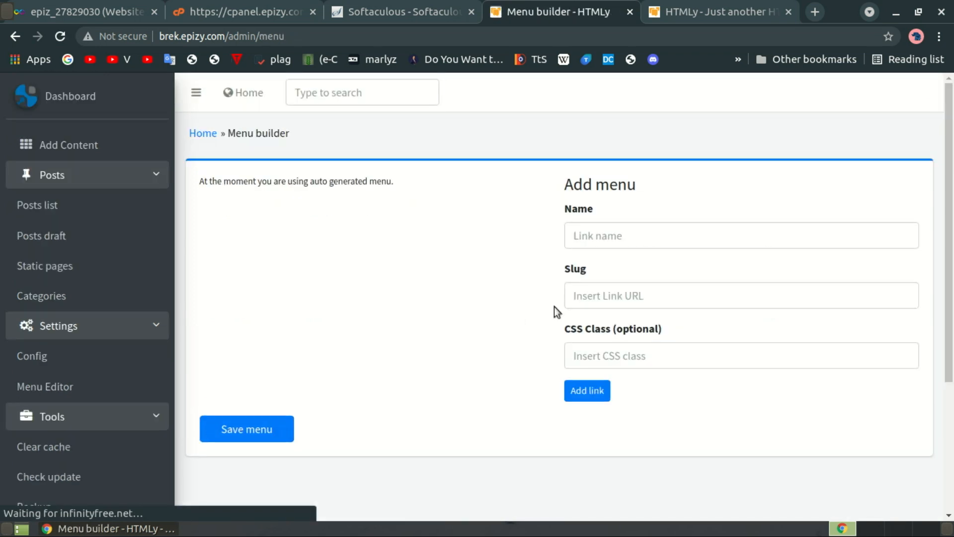
# Add a menu link named PAGES1 with slug SLUGS
pyautogui.click(590, 234)
pyautogui.moveTo(568, 184); pyautogui.dragTo(645, 197)
pyautogui.click(652, 218)
pyautogui.click(631, 233)
pyautogui.click(600, 250)
pyautogui.click(591, 240)
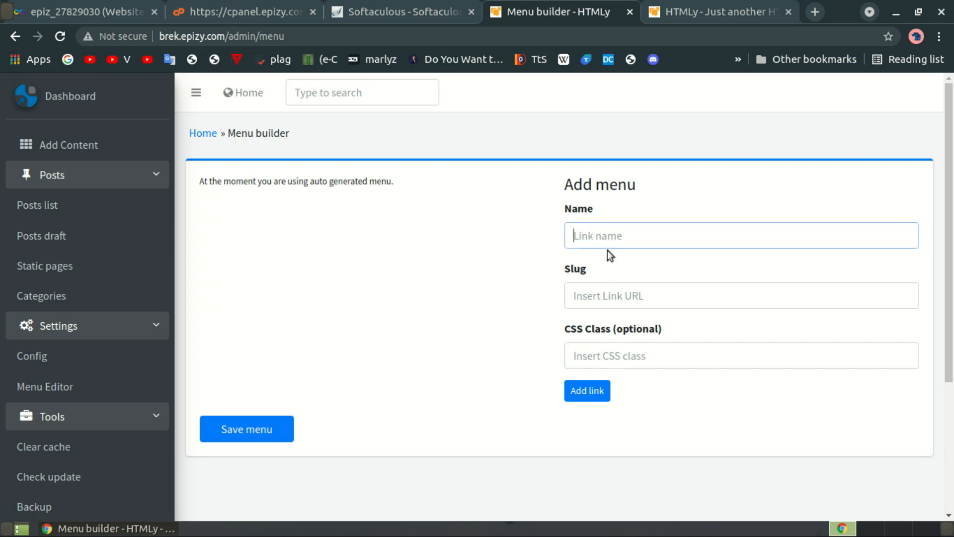
pyautogui.write('PAGES1')
pyautogui.click(594, 297)
pyautogui.write('SLUGS')
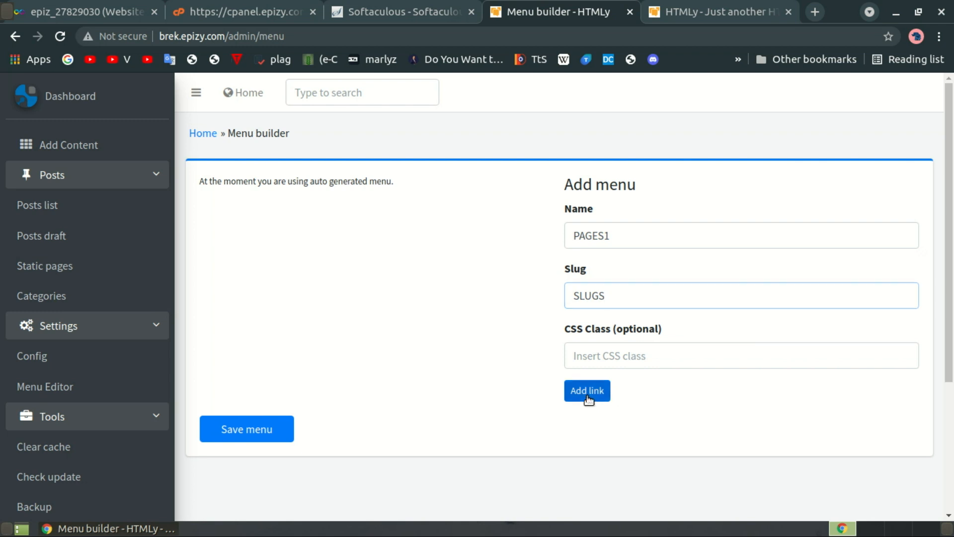
pyautogui.click(588, 396)
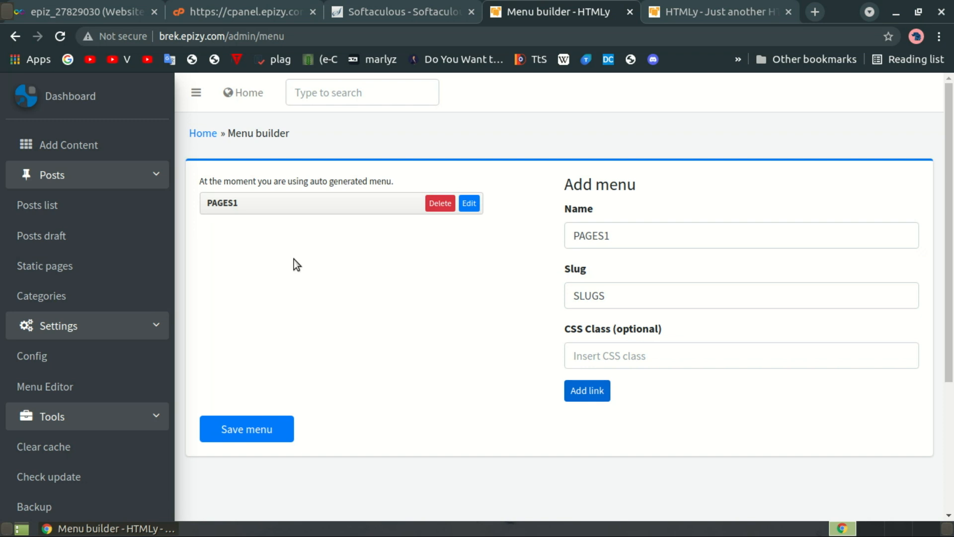
# Save the menu and reload the blog to confirm PAGES1 in its navigation
pyautogui.moveTo(614, 296); pyautogui.dragTo(563, 297)
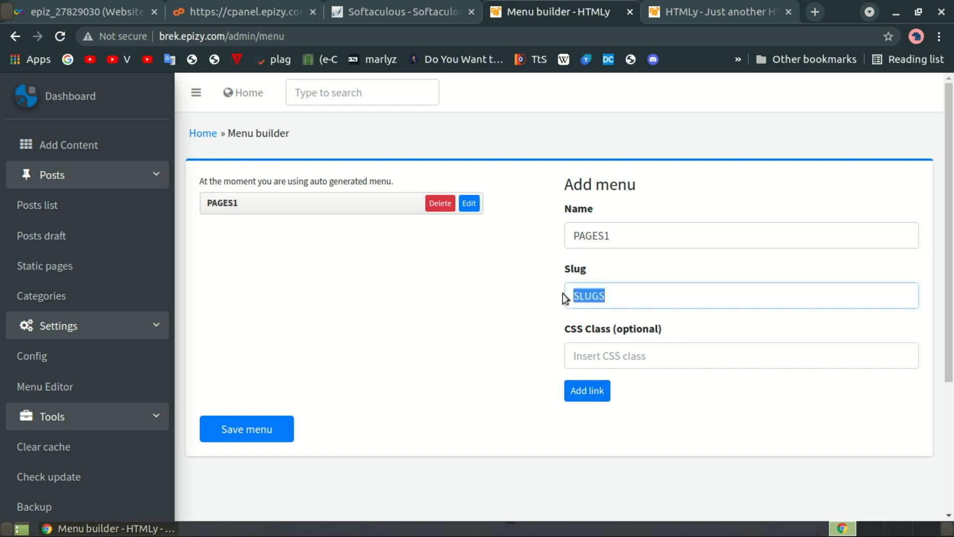
pyautogui.click(617, 356)
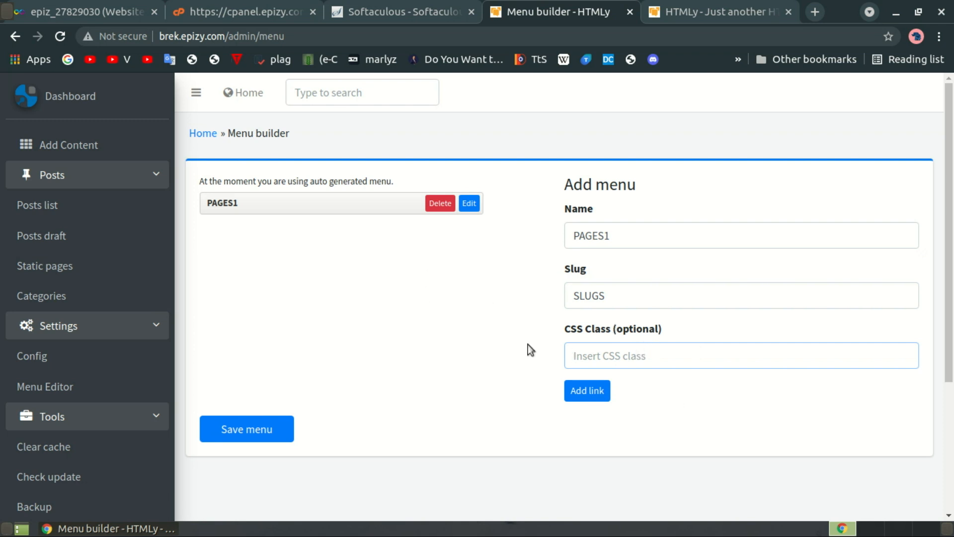
pyautogui.click(244, 431)
pyautogui.click(591, 119)
pyautogui.click(697, 7)
pyautogui.click(60, 37)
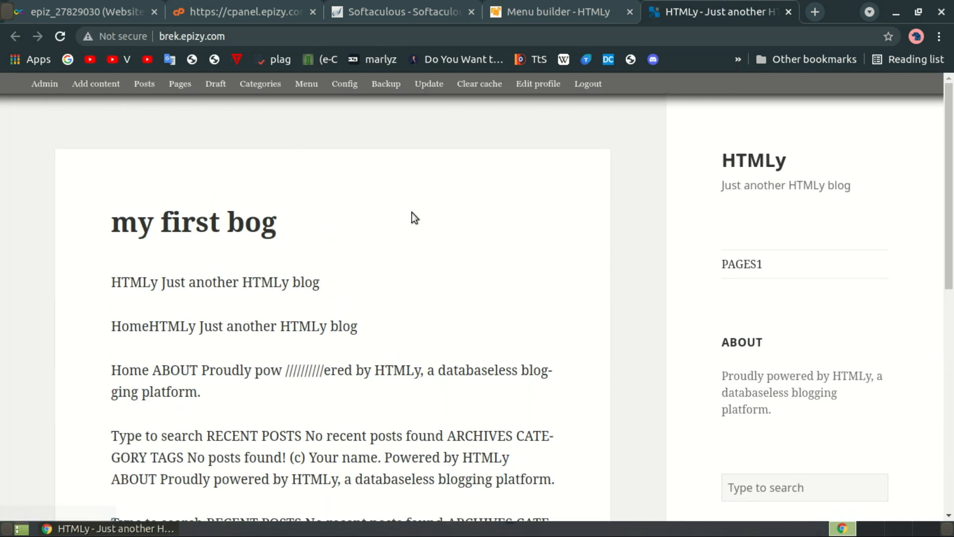
pyautogui.scroll(-10, 412, 217)
pyautogui.scroll(10, 394, 347)
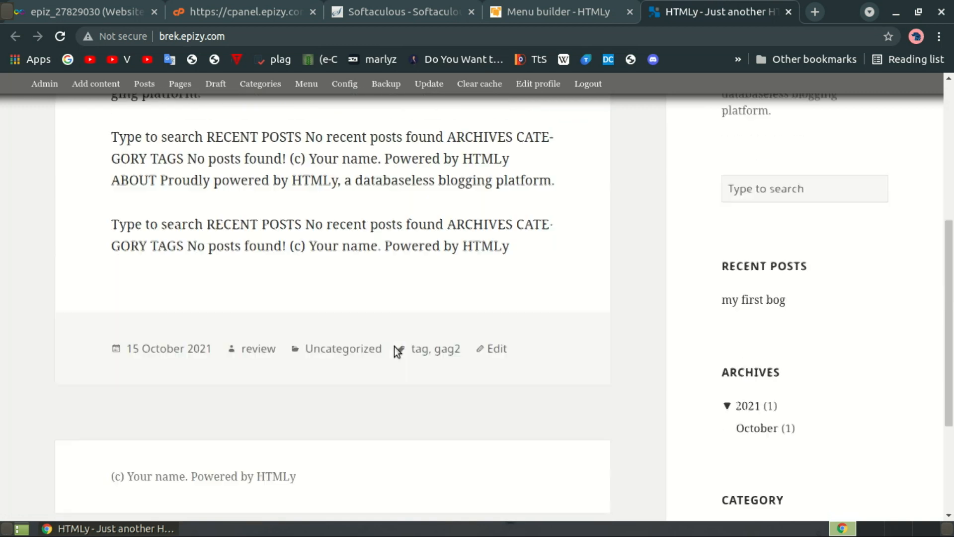
pyautogui.click(515, 10)
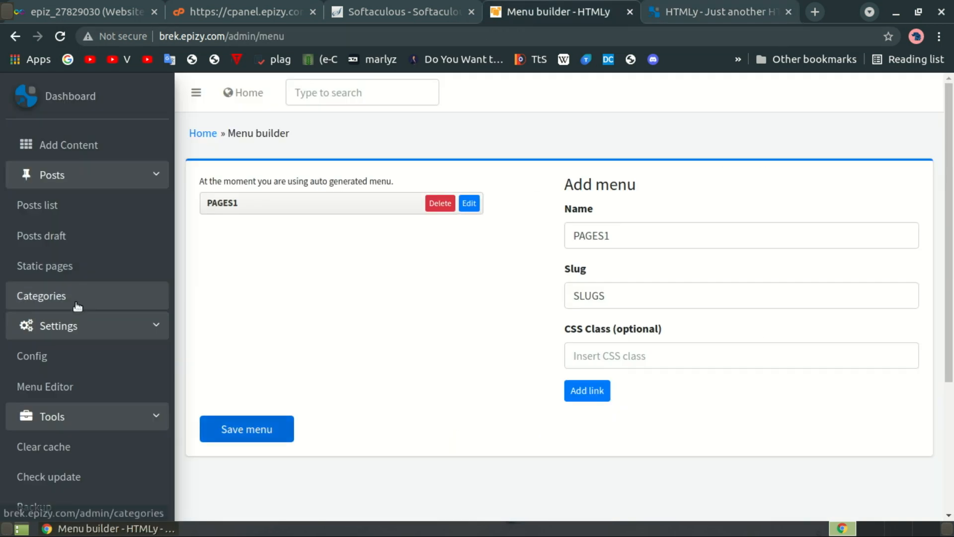
# Review the general Config settings, including the blog title HTMLy
pyautogui.click(53, 357)
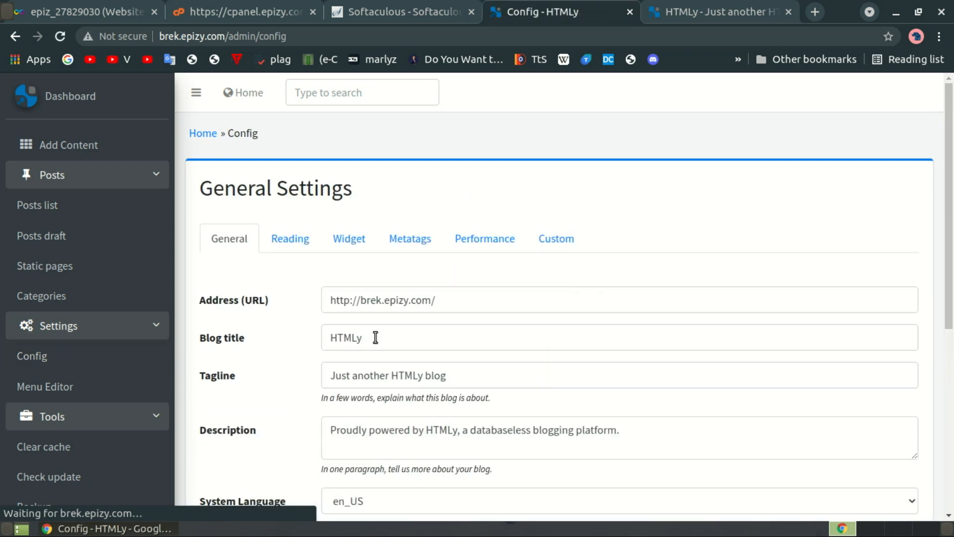
pyautogui.scroll(-1, 547, 356)
pyautogui.scroll(-1, 522, 338)
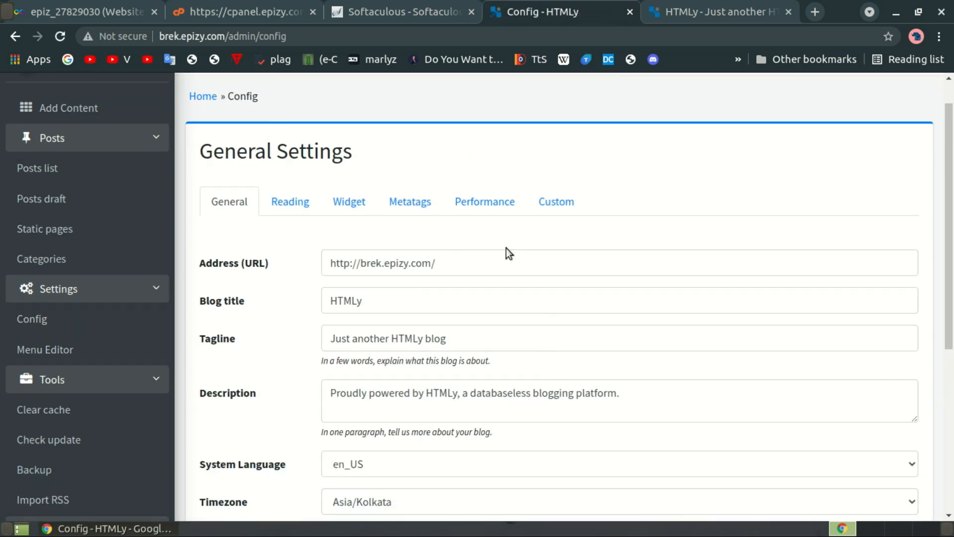
pyautogui.scroll(-3, 386, 397)
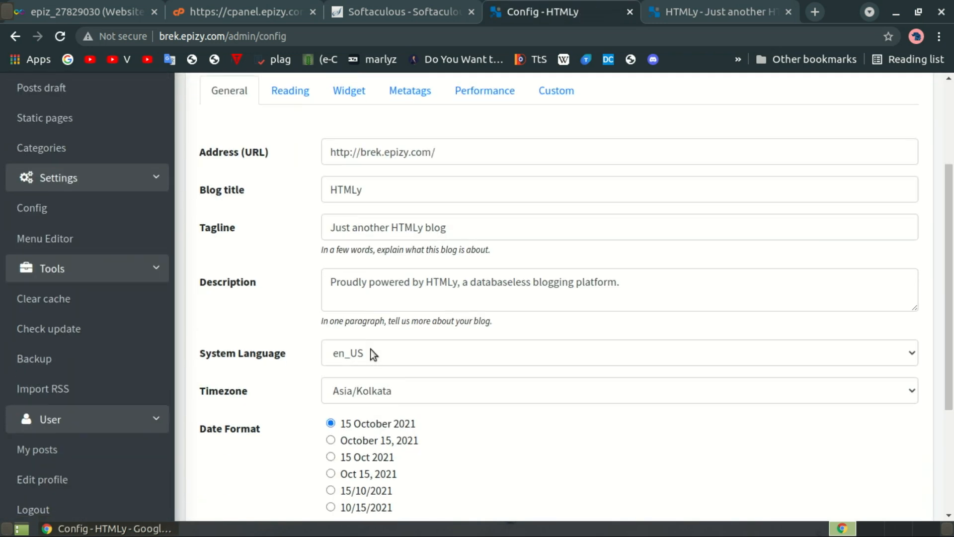
pyautogui.scroll(3, 380, 400)
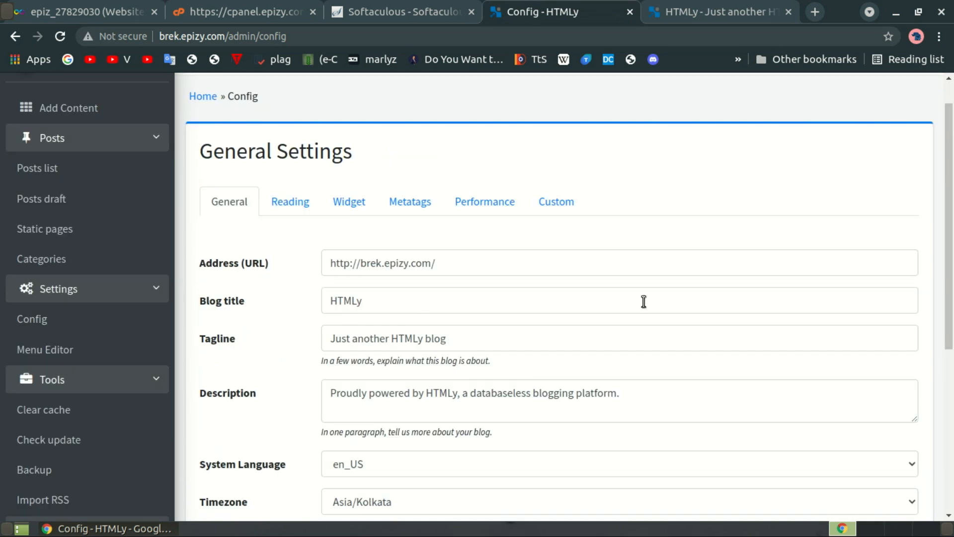
pyautogui.doubleClick(341, 301)
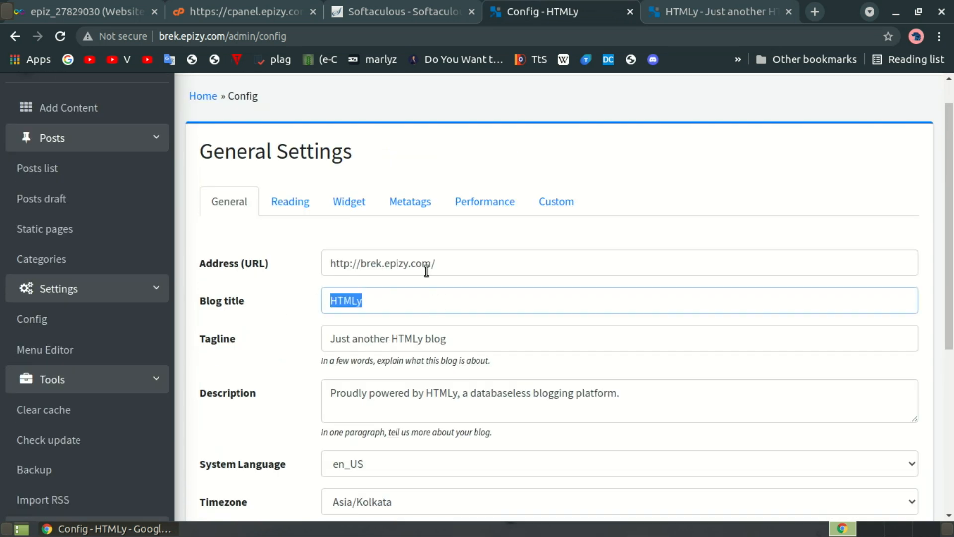
pyautogui.click(426, 299)
pyautogui.scroll(-1, 434, 351)
pyautogui.scroll(-5, 434, 351)
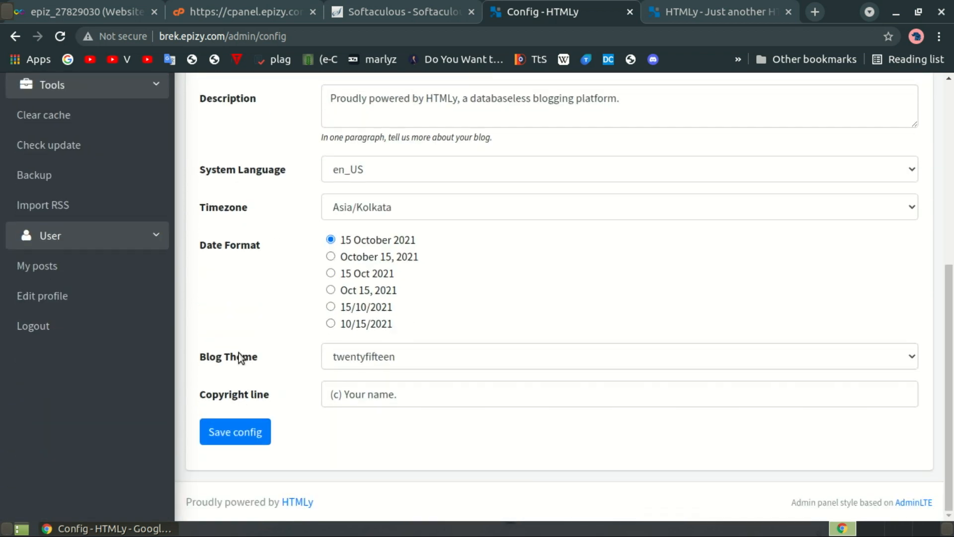
# Change Blog Theme from twentyfifteen to readable and save the config
pyautogui.click(398, 365)
pyautogui.click(416, 353)
pyautogui.click(417, 356)
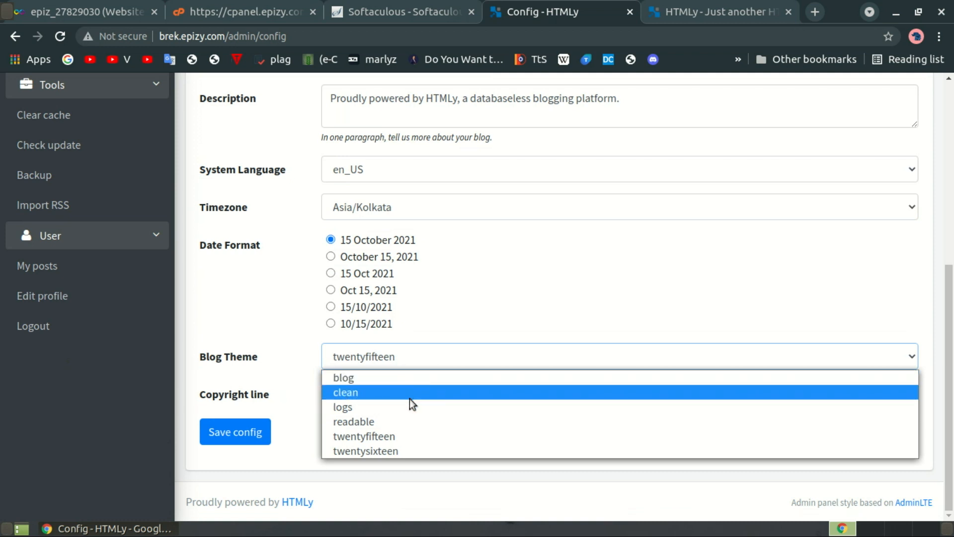
pyautogui.click(408, 436)
pyautogui.click(342, 360)
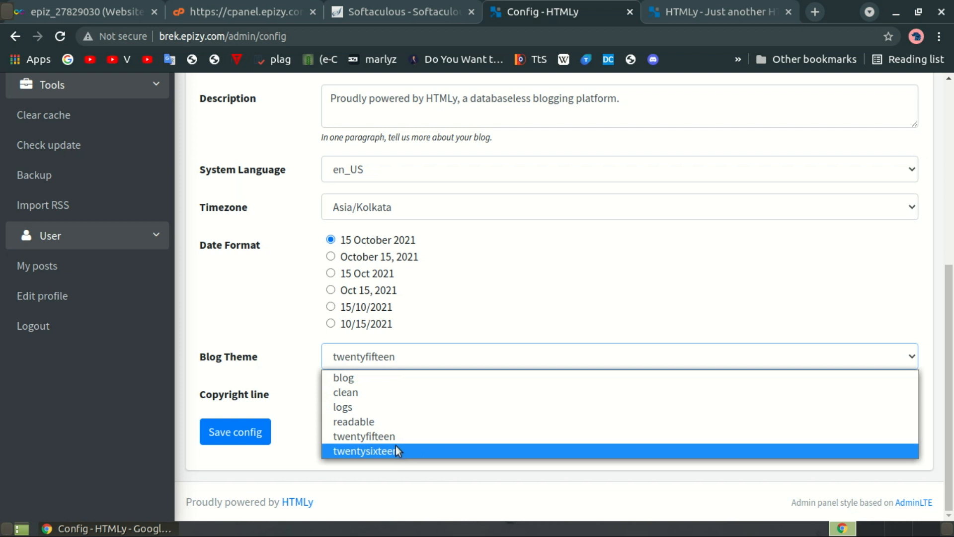
pyautogui.click(374, 426)
pyautogui.click(375, 398)
pyautogui.click(241, 428)
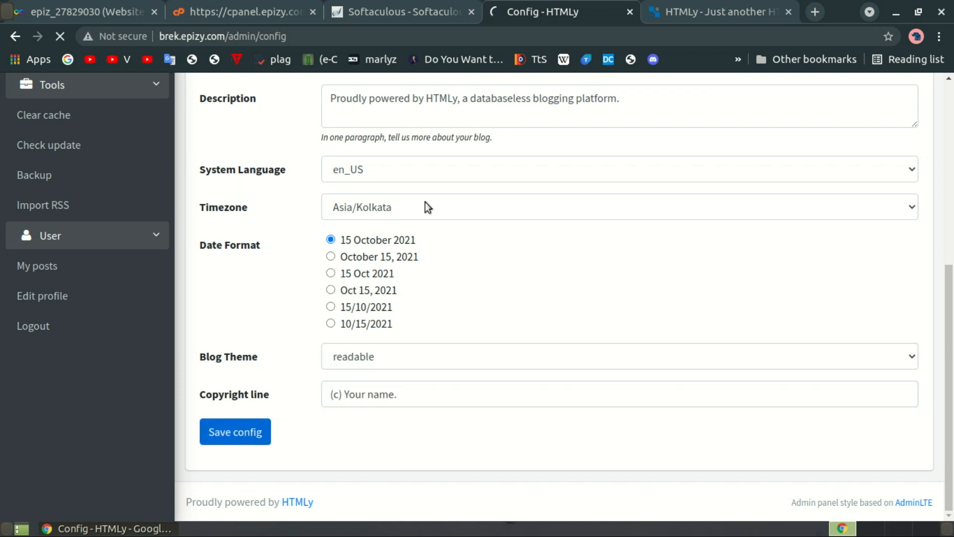
pyautogui.click(697, 17)
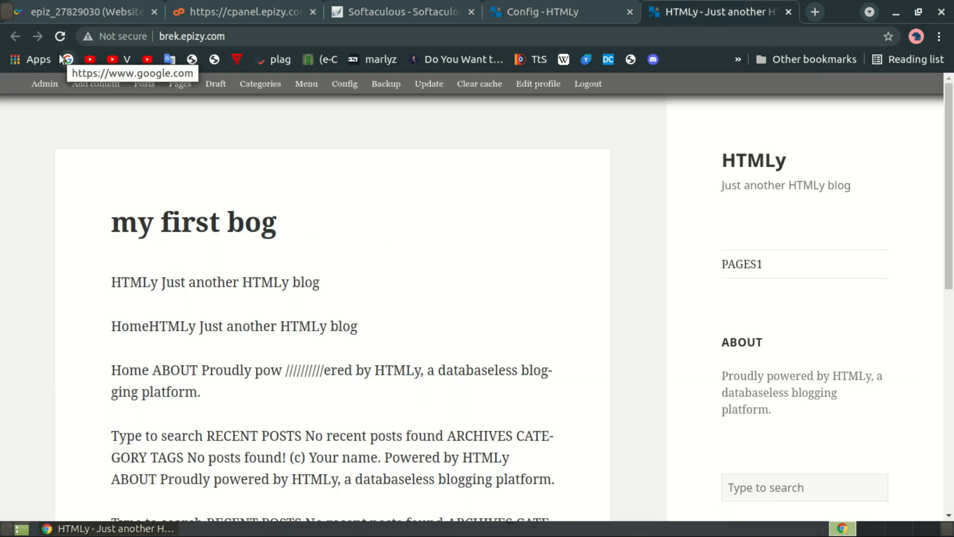
# Reload the blog and look over its new readable theme, including the search box
pyautogui.click(60, 36)
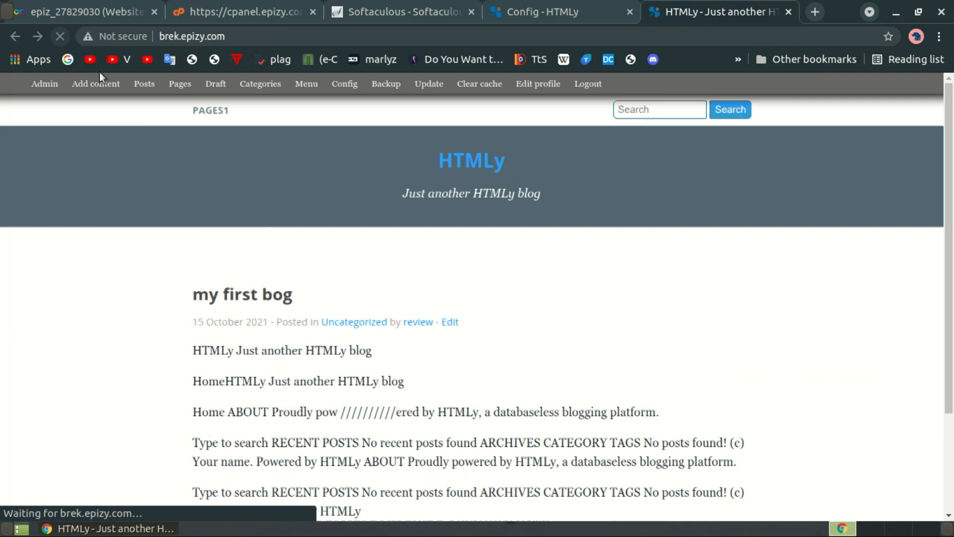
pyautogui.scroll(-3, 454, 323)
pyautogui.scroll(3, 439, 294)
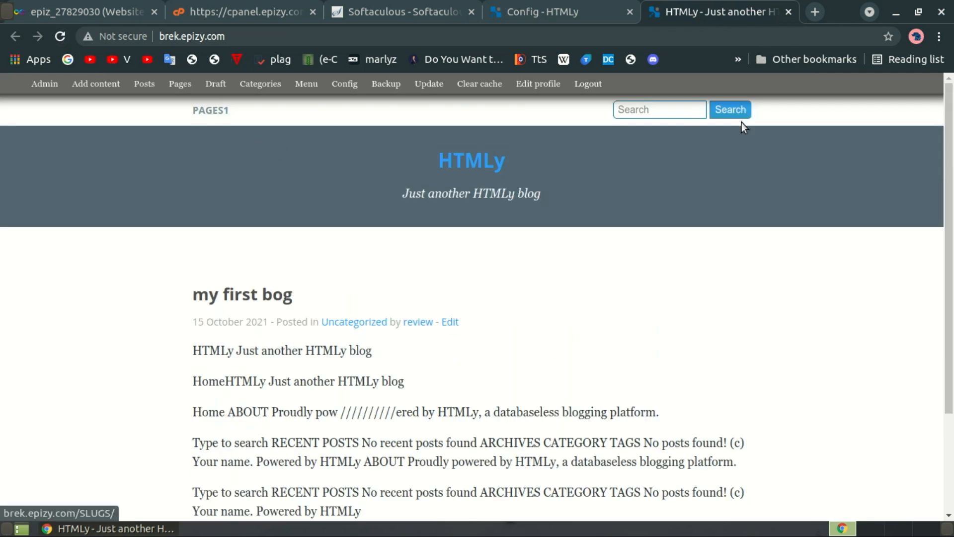
pyautogui.click(681, 109)
pyautogui.click(649, 162)
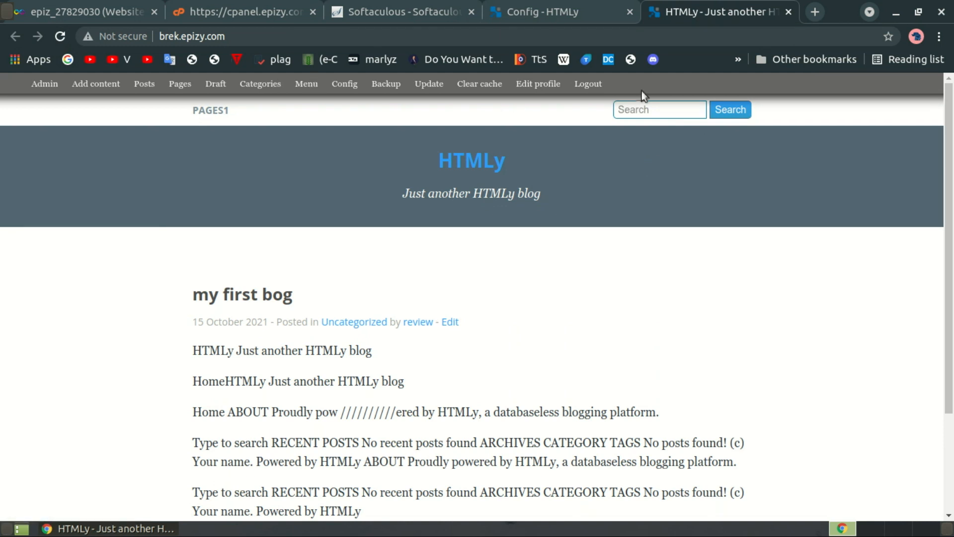
pyautogui.moveTo(575, 78); pyautogui.dragTo(25, 81)
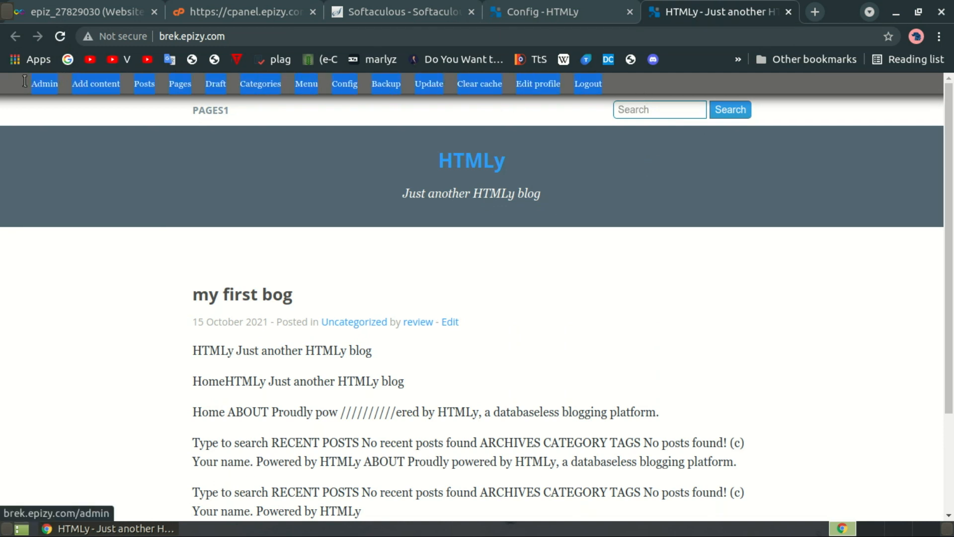
pyautogui.scroll(-1, 512, 207)
pyautogui.scroll(1, 512, 207)
# Finish reviewing the page, then return to the General Settings config page
pyautogui.moveTo(258, 78); pyautogui.dragTo(25, 88)
pyautogui.click(71, 260)
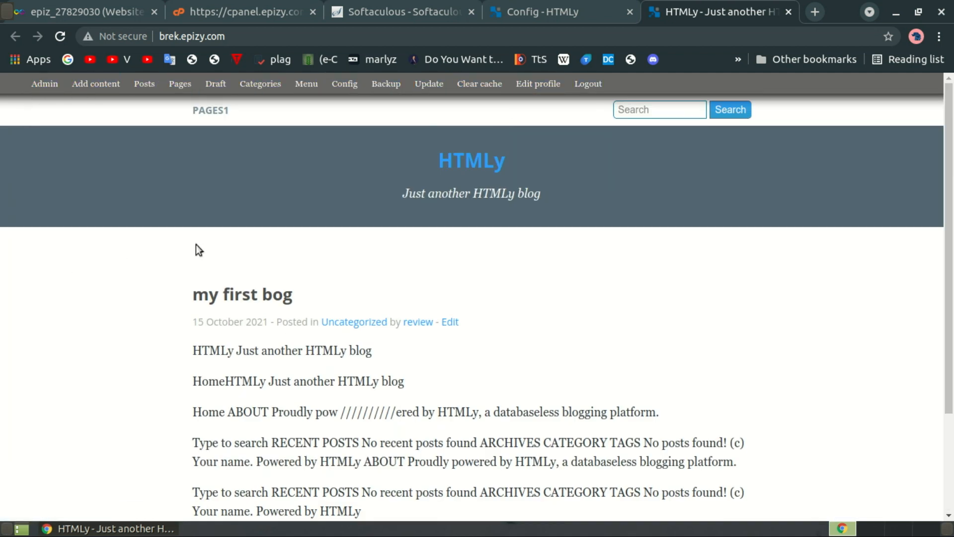
pyautogui.scroll(-4, 441, 330)
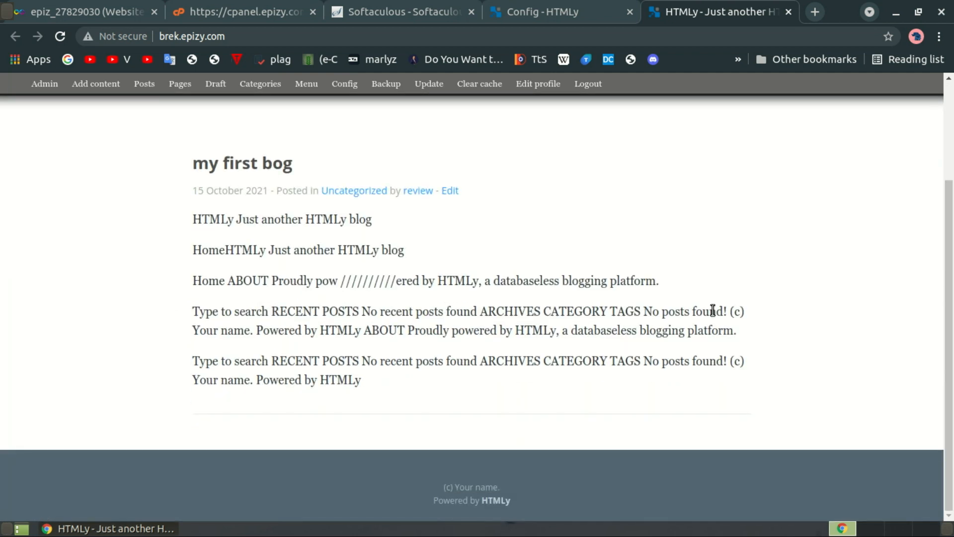
pyautogui.scroll(4, 714, 251)
pyautogui.click(581, 12)
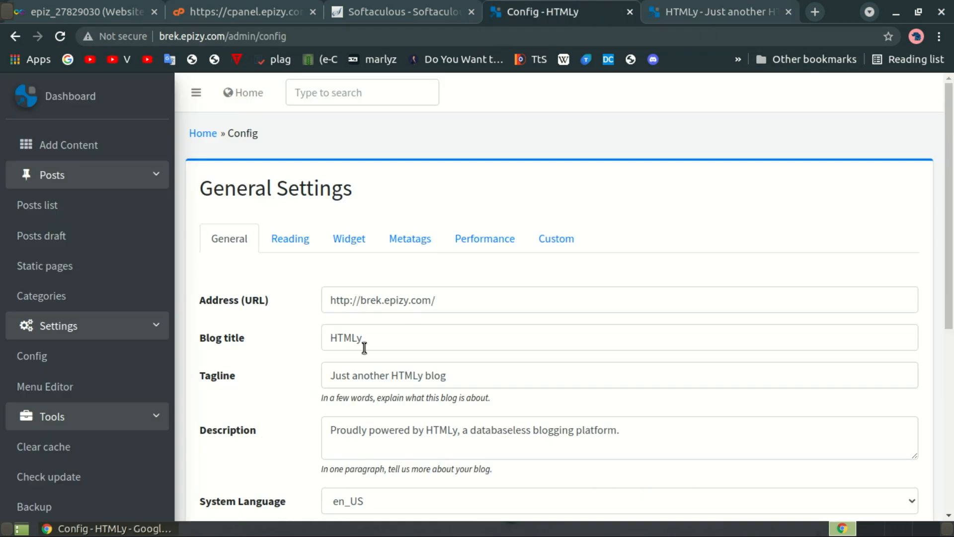
# Scroll through the Reading settings page in Config
pyautogui.scroll(-6, 368, 329)
pyautogui.scroll(6, 415, 390)
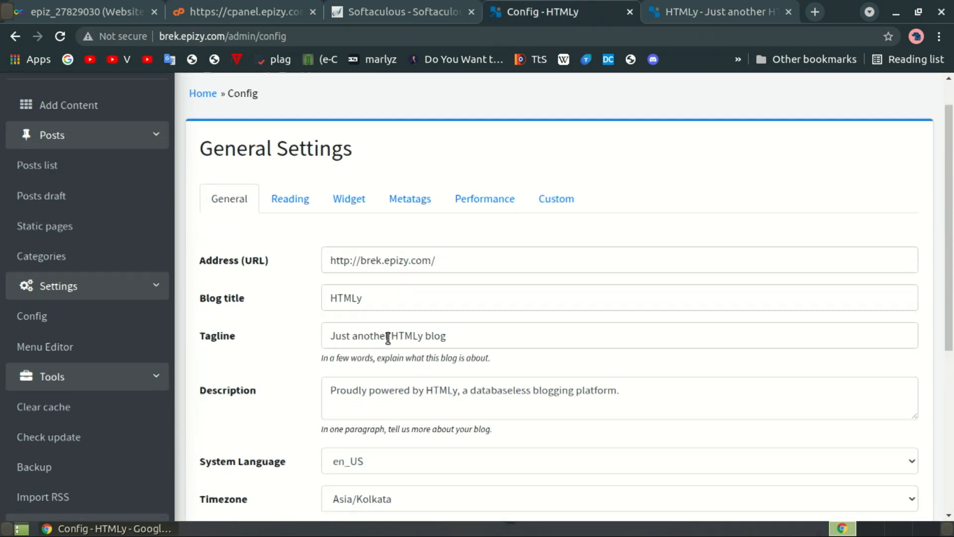
pyautogui.click(295, 247)
pyautogui.scroll(-3, 486, 241)
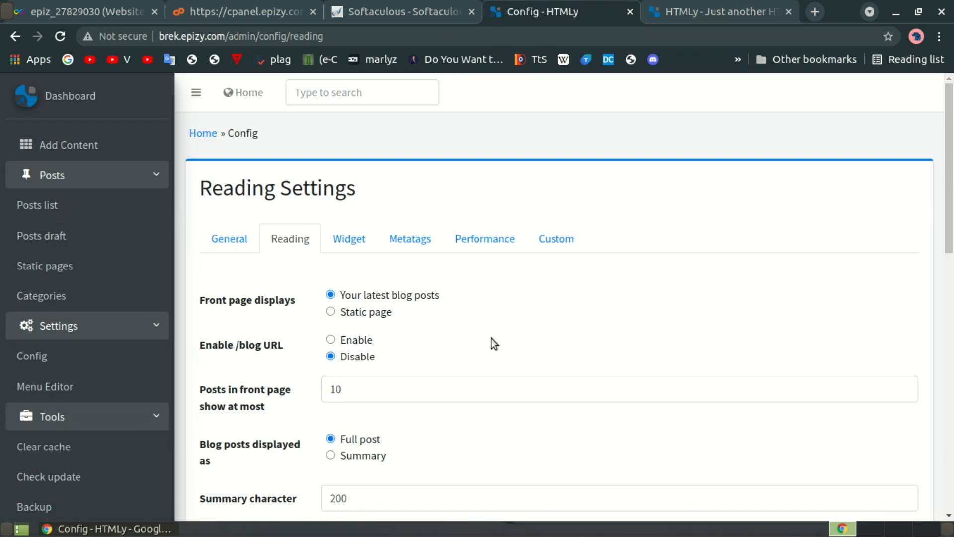
pyautogui.scroll(-3, 491, 338)
pyautogui.scroll(-7, 405, 373)
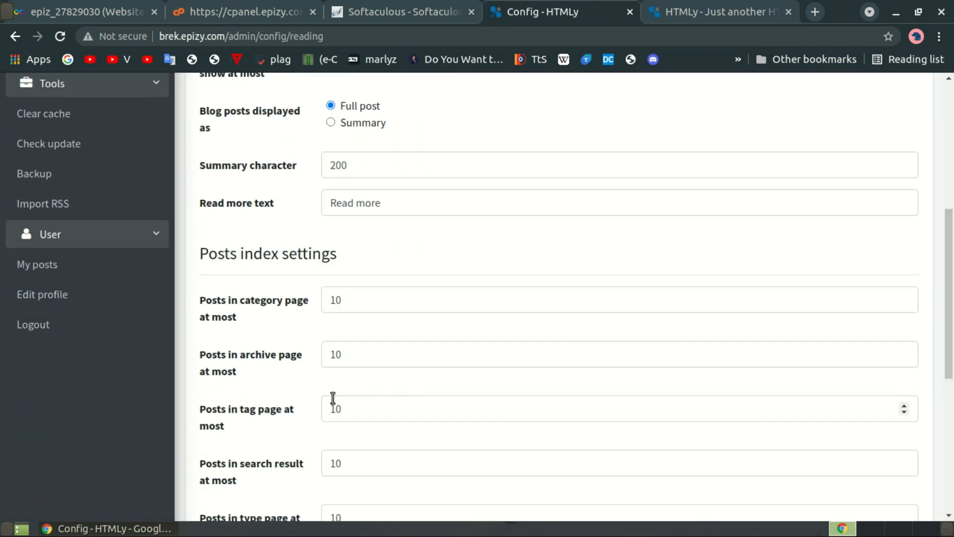
pyautogui.scroll(-3, 407, 380)
pyautogui.scroll(11, 283, 230)
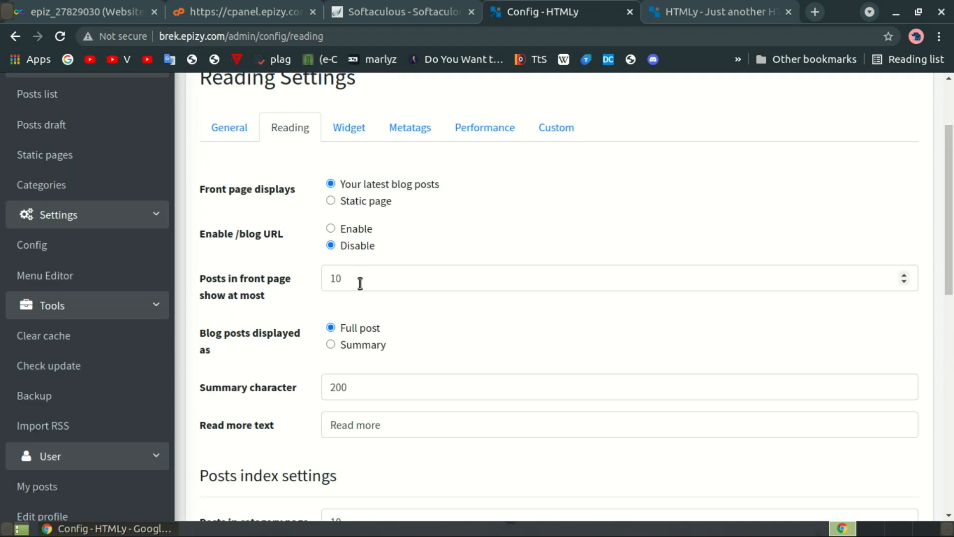
pyautogui.scroll(-11, 426, 268)
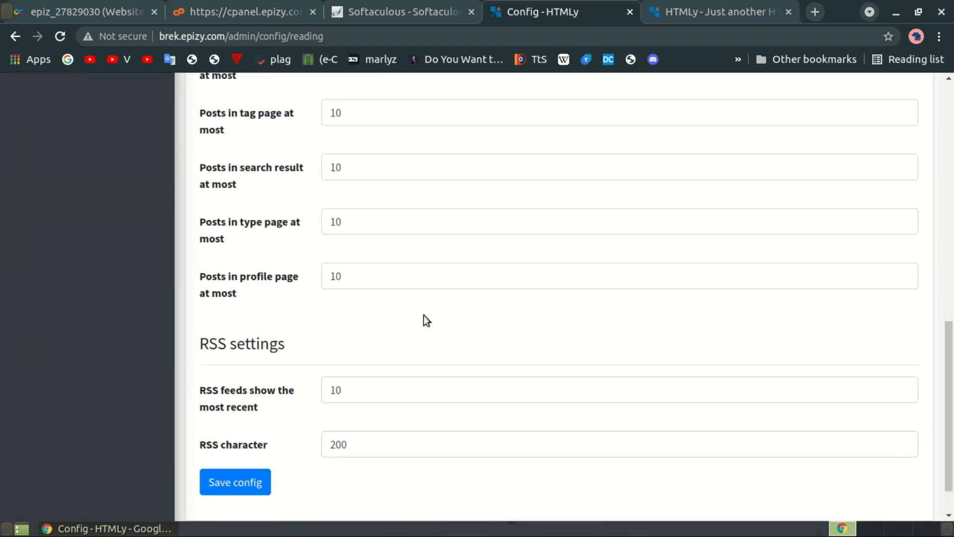
pyautogui.scroll(11, 484, 385)
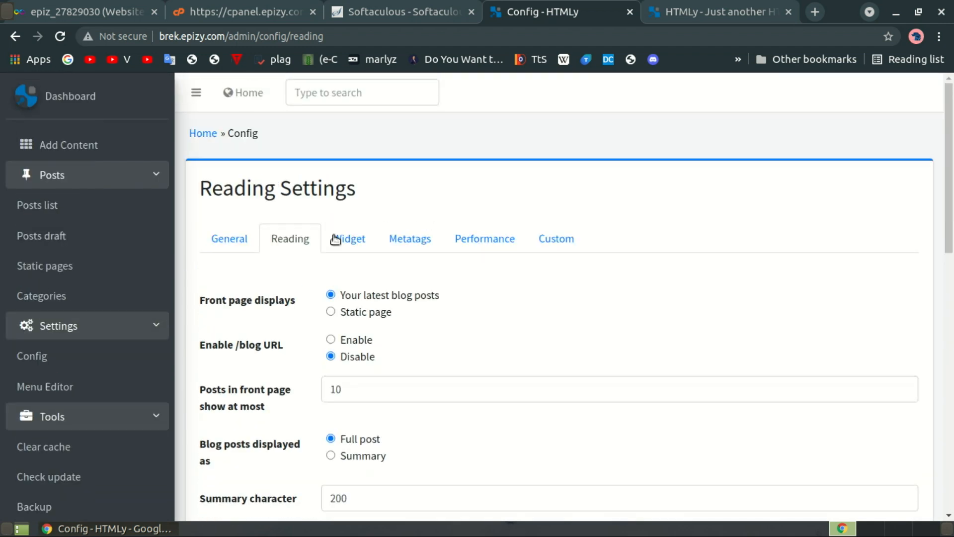
# Review the Widget settings page from top to bottom
pyautogui.click(339, 233)
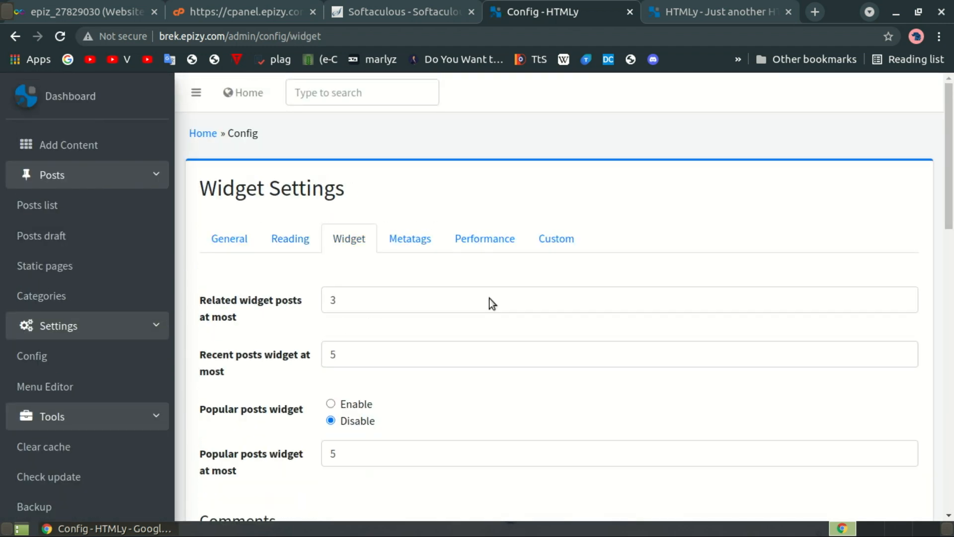
pyautogui.scroll(-1, 489, 299)
pyautogui.scroll(-13, 445, 271)
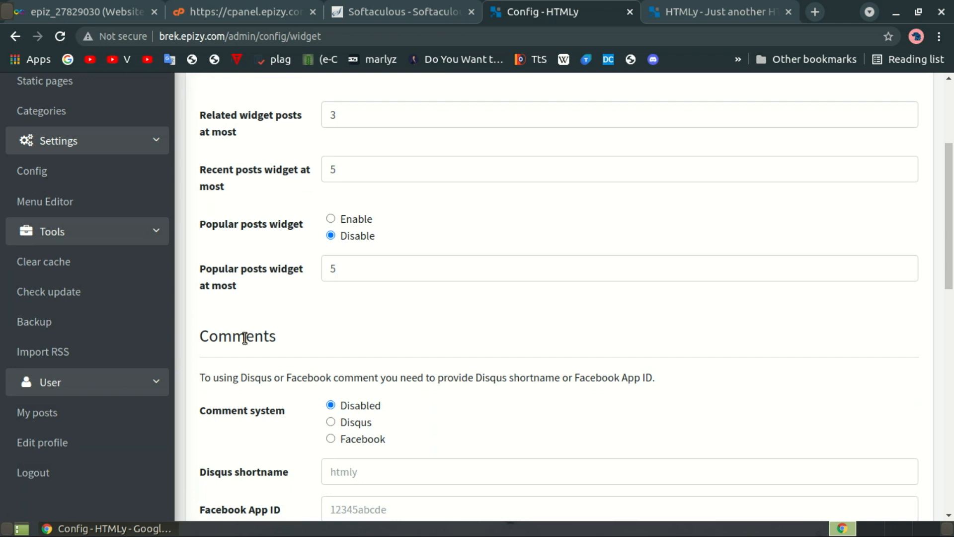
pyautogui.scroll(-4, 433, 402)
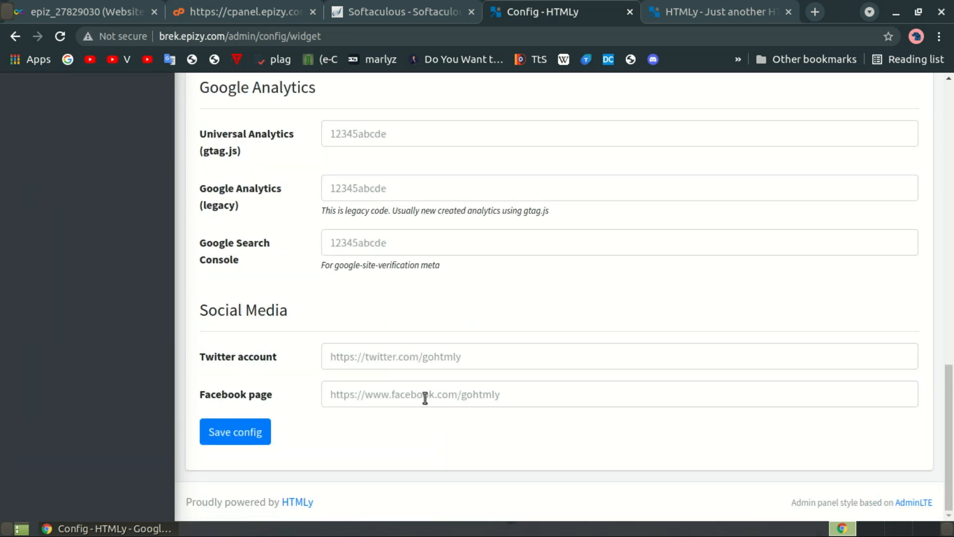
pyautogui.scroll(12, 425, 398)
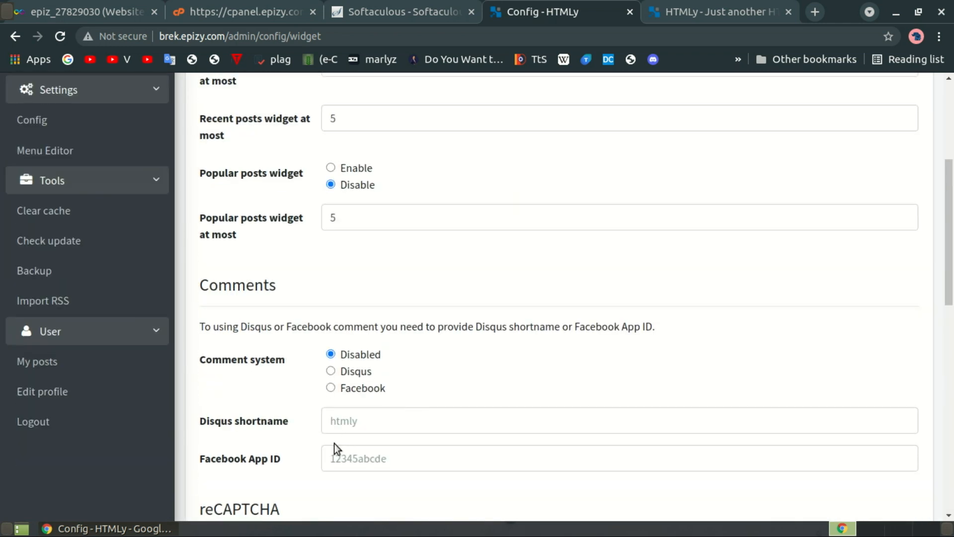
pyautogui.scroll(-1, 332, 441)
pyautogui.scroll(6, 303, 378)
# Look over the Metatags settings, leaving the meta description length at 150 unchanged
pyautogui.click(413, 241)
pyautogui.scroll(-1, 249, 297)
pyautogui.scroll(-12, 387, 334)
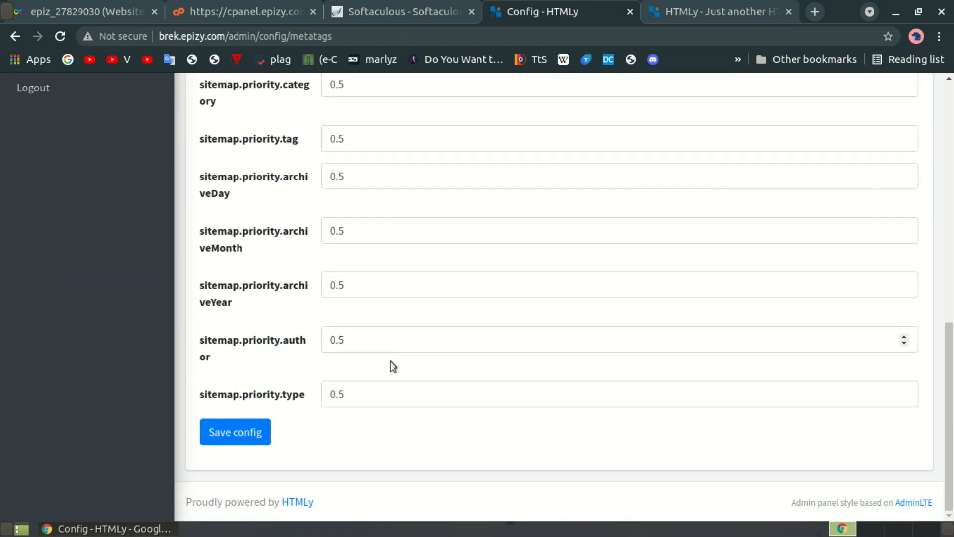
pyautogui.scroll(12, 412, 393)
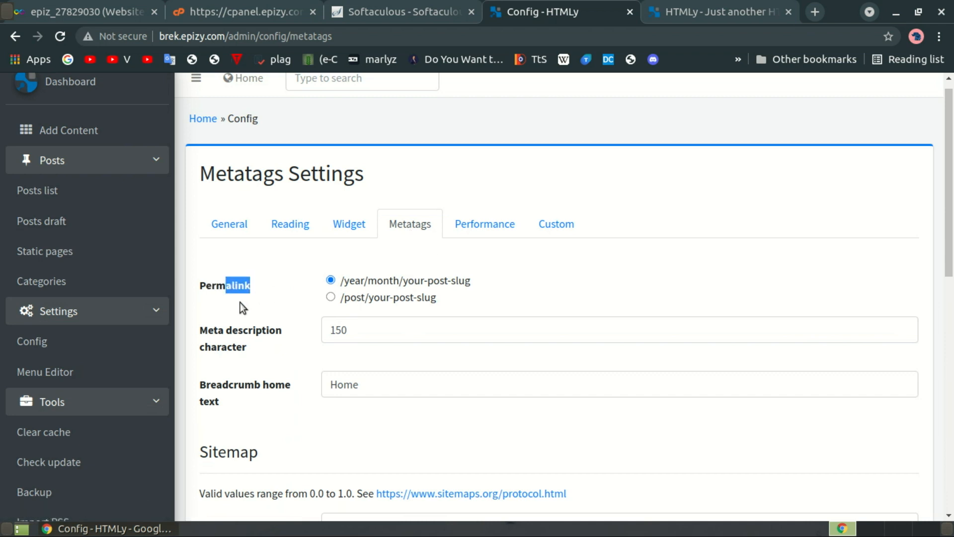
pyautogui.click(327, 334)
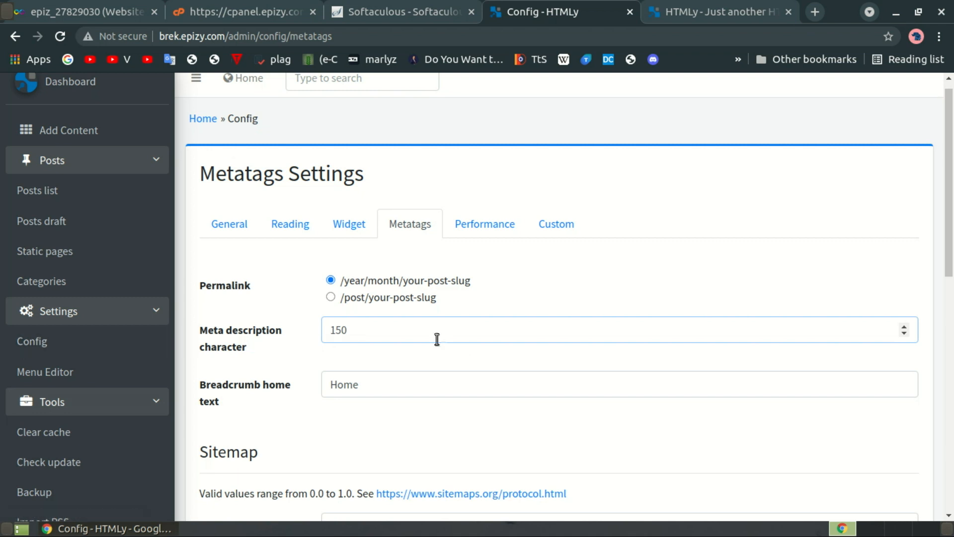
pyautogui.click(366, 334)
pyautogui.moveTo(329, 333); pyautogui.dragTo(844, 339)
pyautogui.click(823, 336)
pyautogui.click(380, 370)
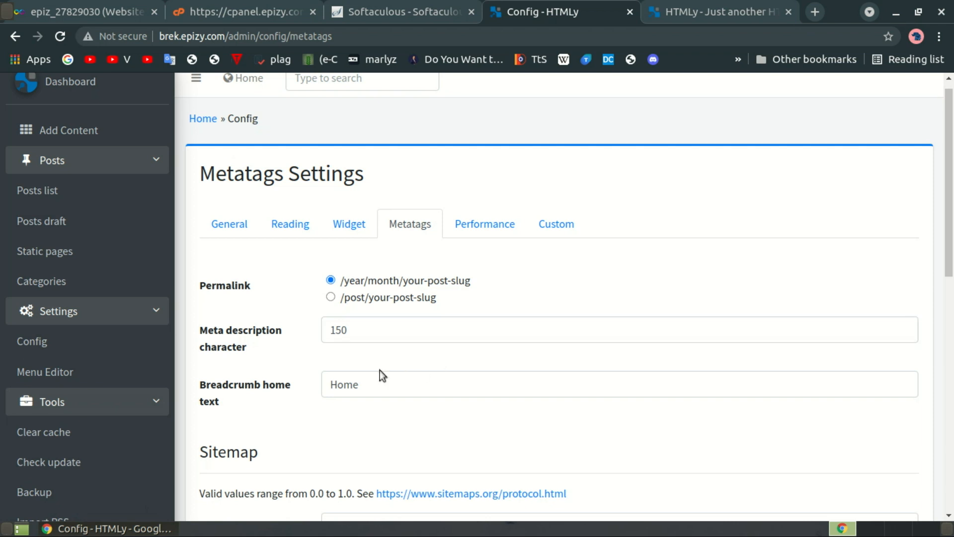
# Scroll through the Performance settings page
pyautogui.click(496, 228)
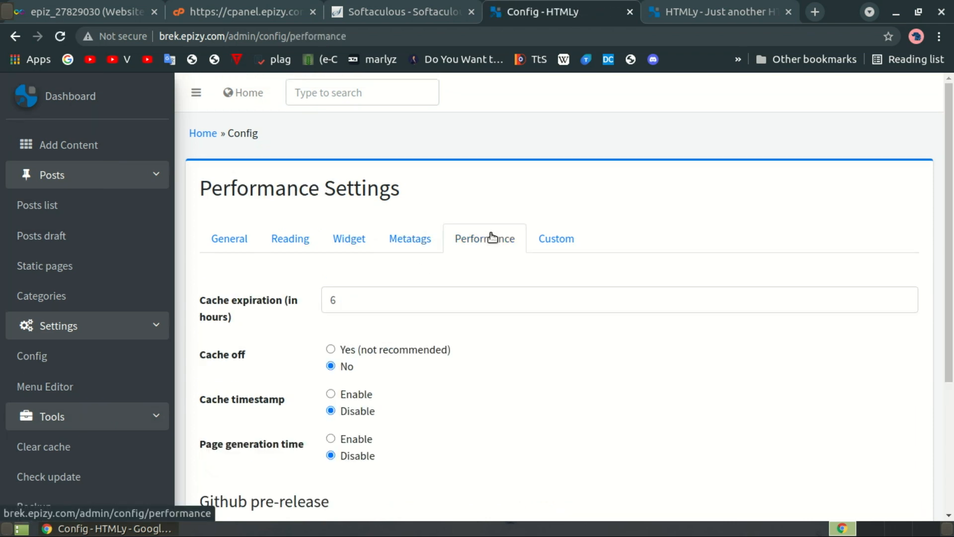
pyautogui.scroll(-1, 462, 298)
pyautogui.scroll(-3, 443, 331)
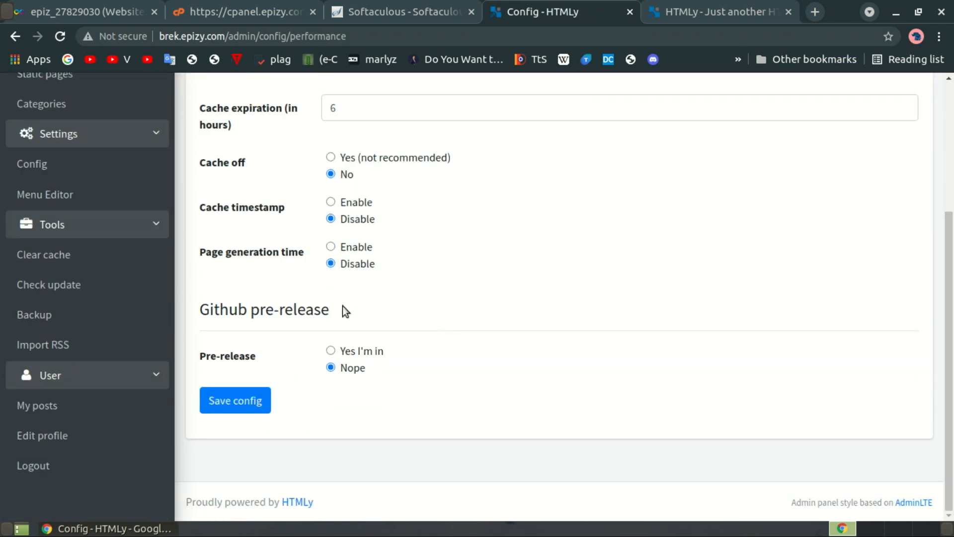
pyautogui.scroll(2, 475, 340)
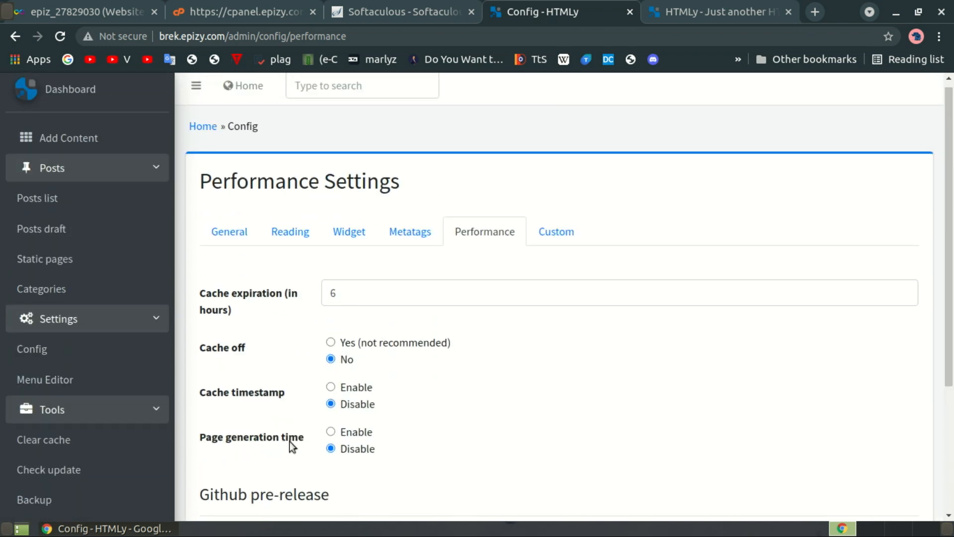
pyautogui.scroll(1, 464, 325)
# Inspect the Custom settings, leaving the new config key empty and reading the PHP example
pyautogui.click(553, 253)
pyautogui.scroll(-2, 398, 313)
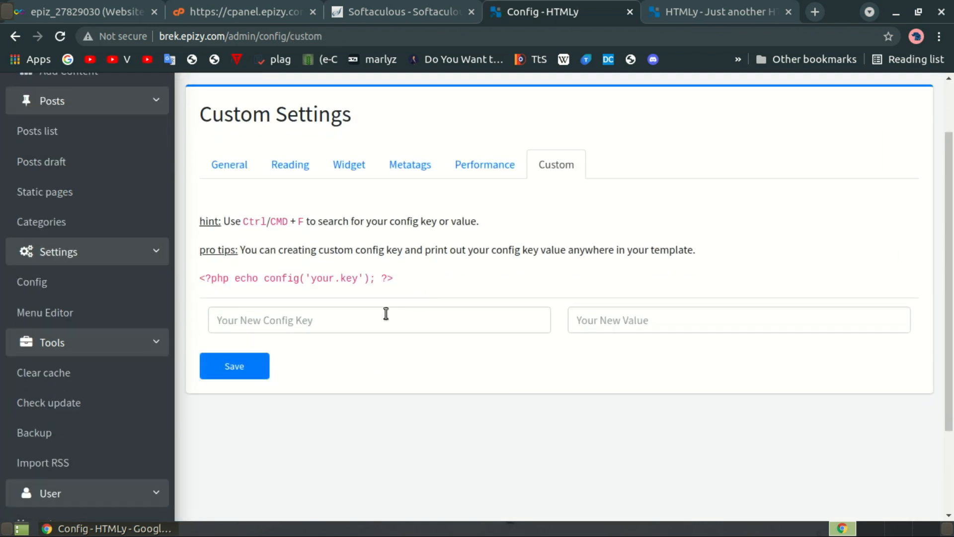
pyautogui.click(355, 326)
pyautogui.click(55, 312)
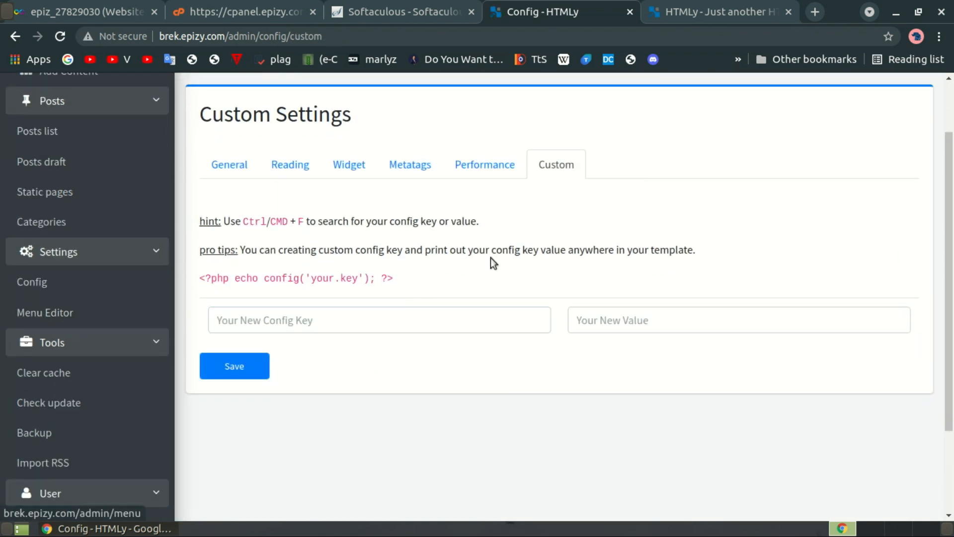
pyautogui.scroll(3, 507, 283)
pyautogui.hotkey('ctrl', 'a')
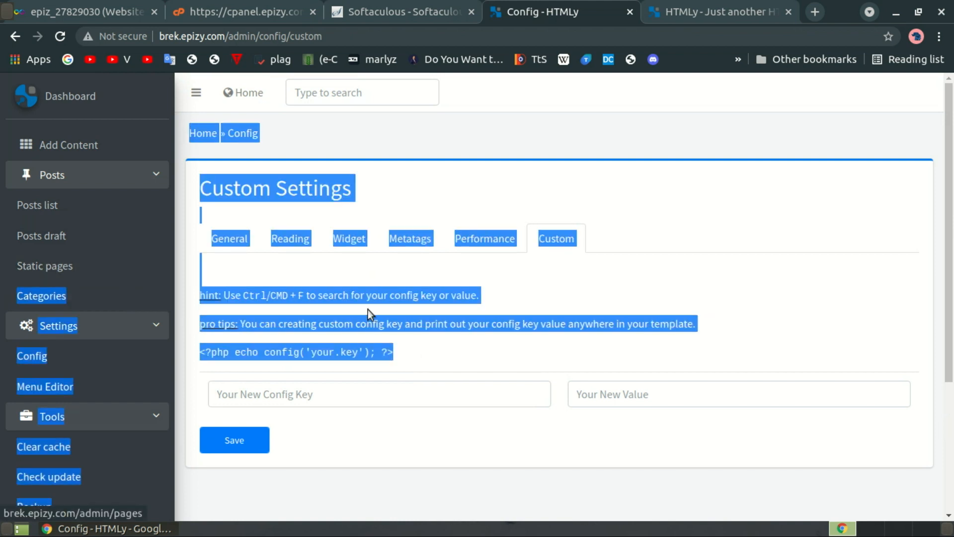
pyautogui.click(371, 314)
pyautogui.tripleClick(442, 351)
pyautogui.moveTo(368, 338); pyautogui.dragTo(222, 291)
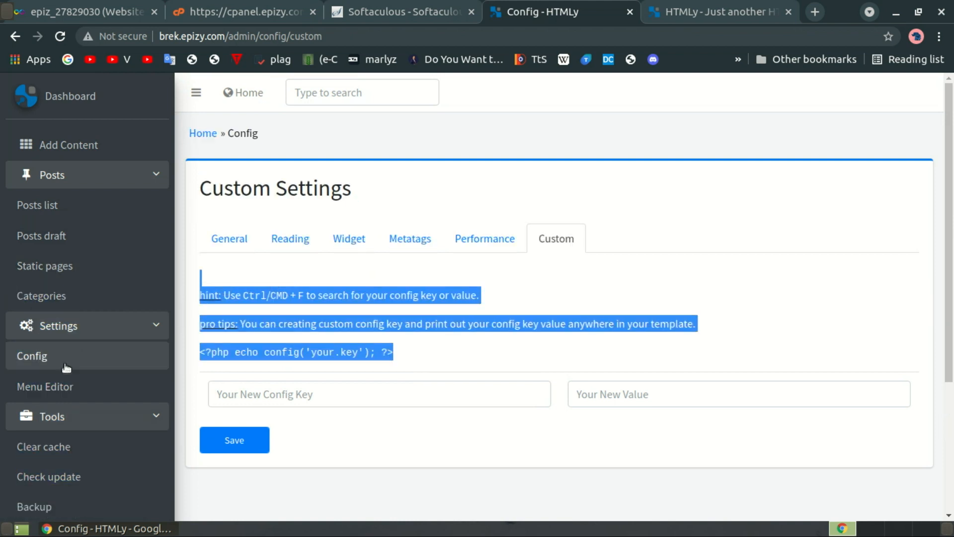
pyautogui.scroll(-4, 96, 400)
# Clear all of the blog's cache and run the update check
pyautogui.click(71, 271)
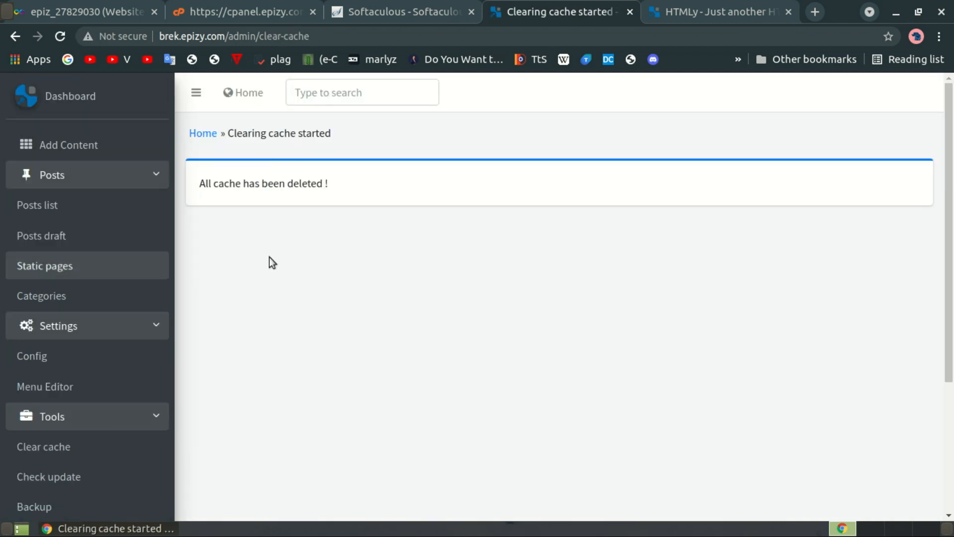
pyautogui.scroll(-3, 150, 324)
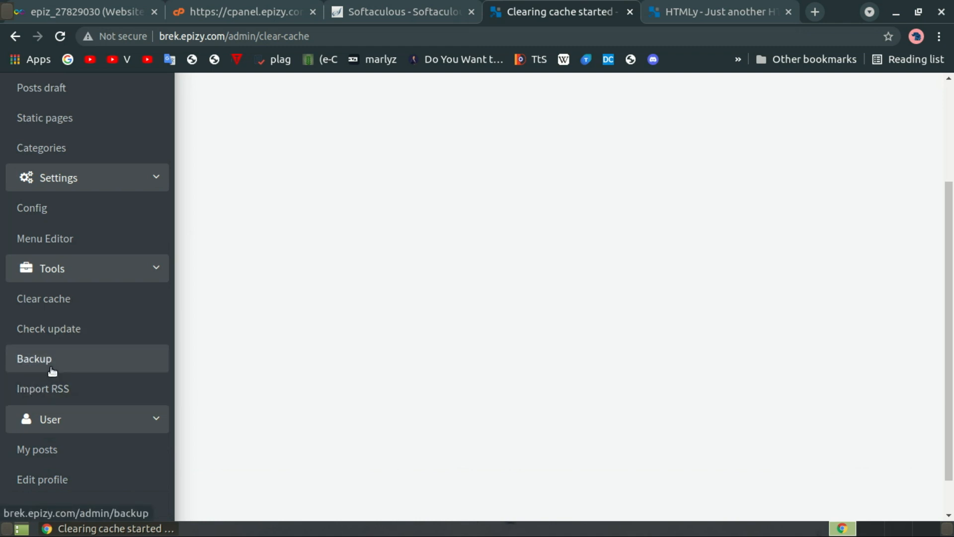
pyautogui.click(71, 333)
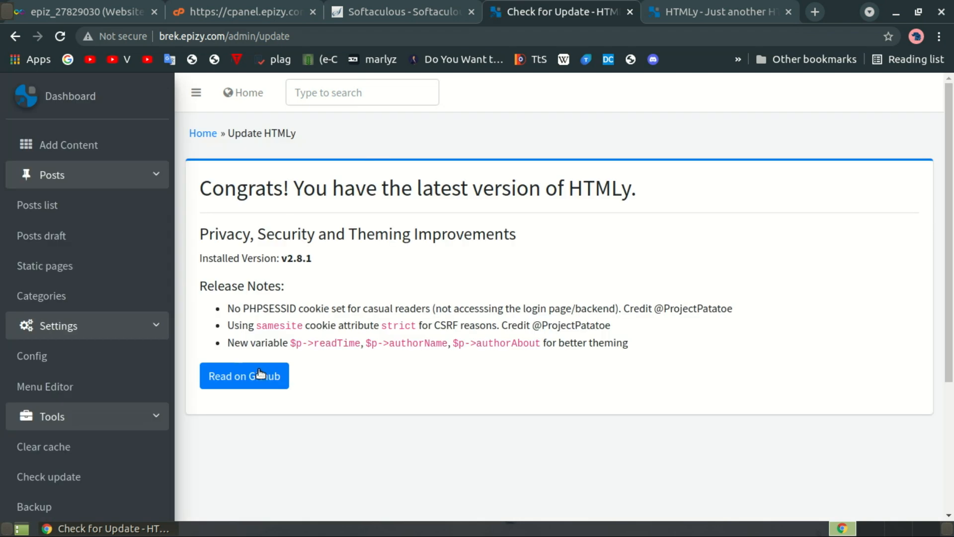
pyautogui.moveTo(228, 232); pyautogui.dragTo(438, 305)
pyautogui.click(408, 277)
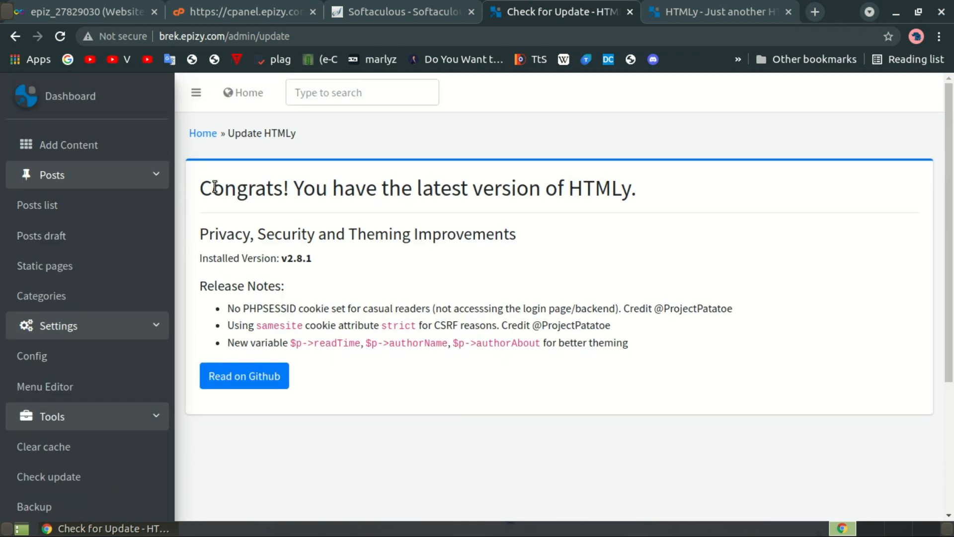
# Read the release notes confirming v2.8.1 is the latest version, rerunning the check once
pyautogui.moveTo(212, 188); pyautogui.dragTo(596, 203)
pyautogui.click(435, 277)
pyautogui.scroll(-4, 435, 277)
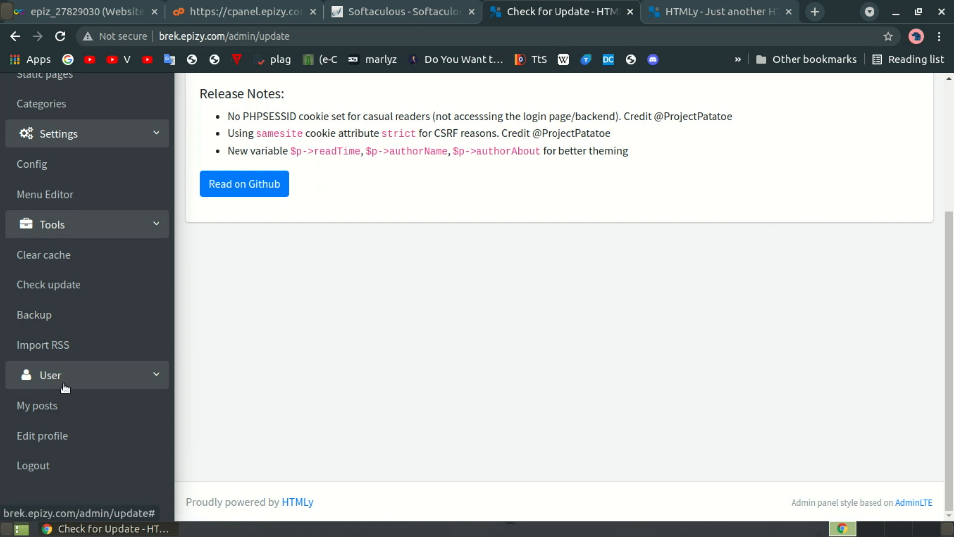
pyautogui.click(50, 375)
pyautogui.click(68, 381)
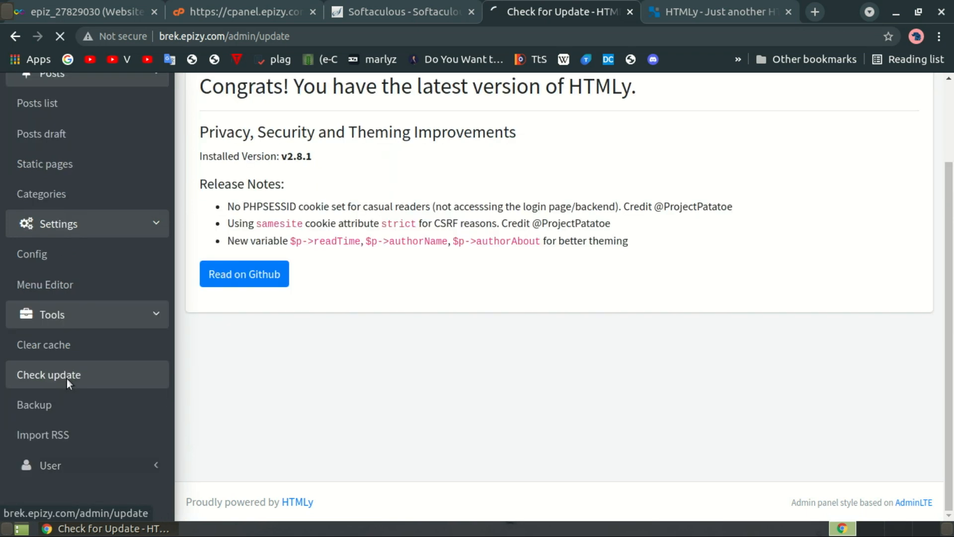
pyautogui.scroll(-4, 79, 397)
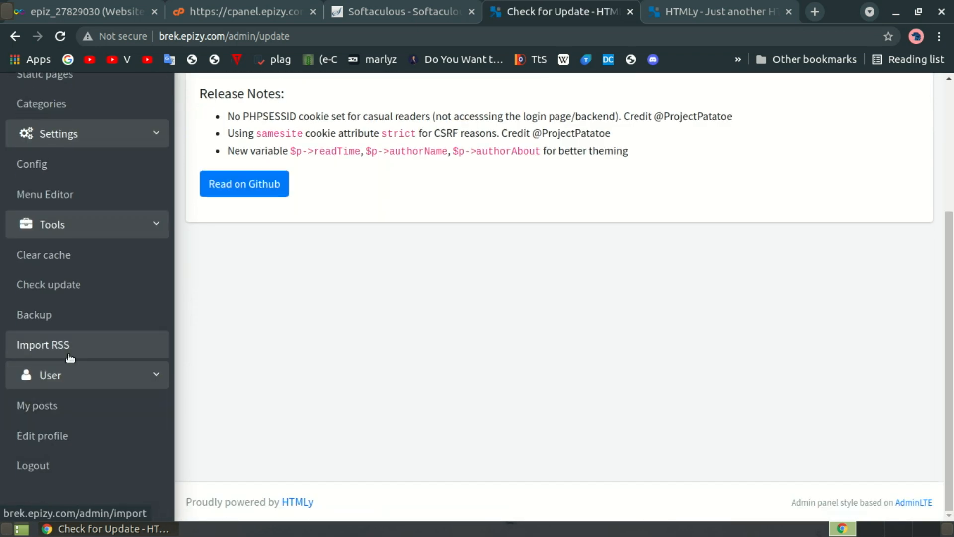
pyautogui.click(75, 384)
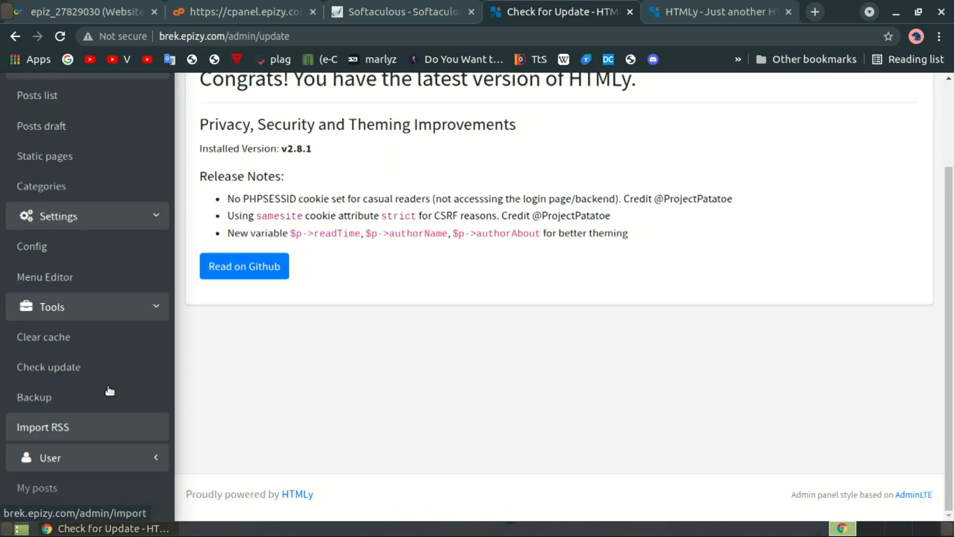
pyautogui.scroll(-2, 109, 391)
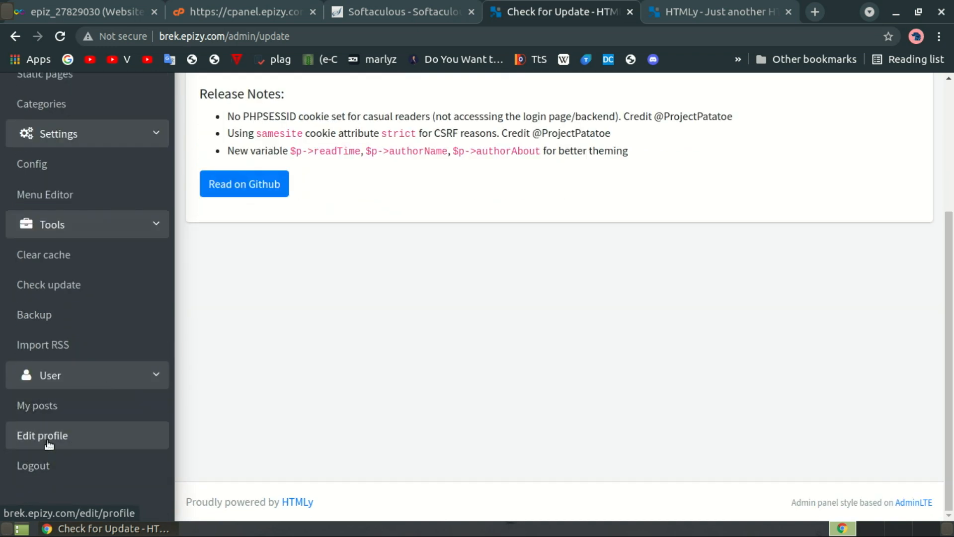
# View the post author's public profile page
pyautogui.click(43, 406)
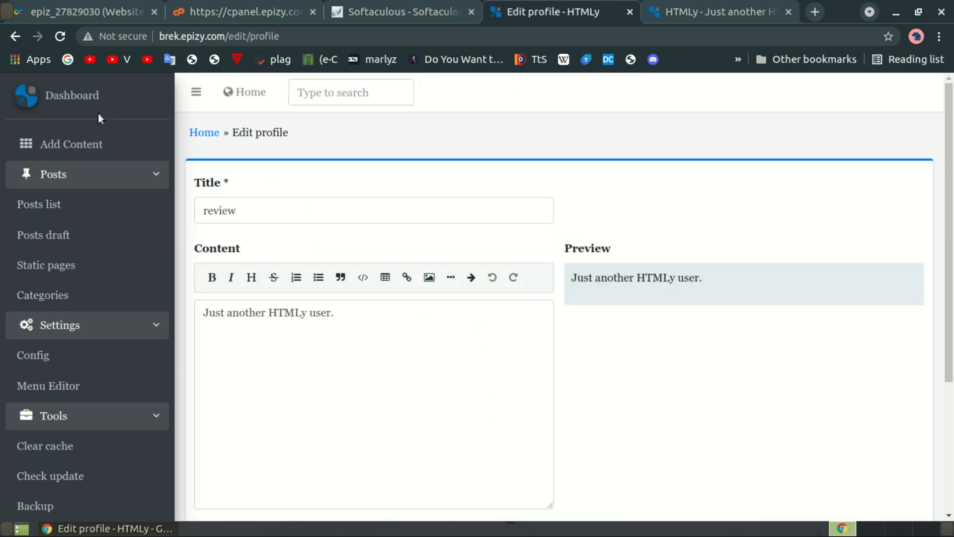
pyautogui.scroll(-1, 55, 269)
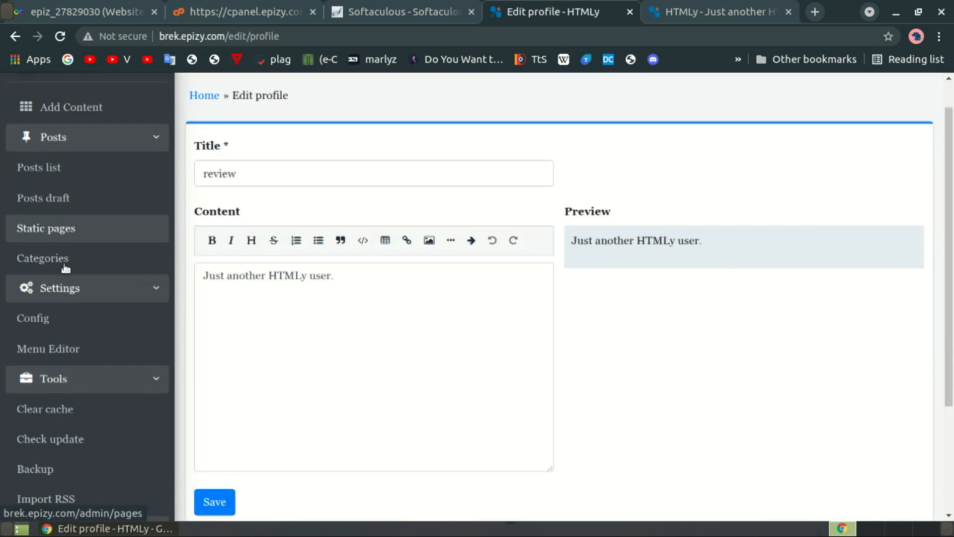
pyautogui.scroll(1, 29, 301)
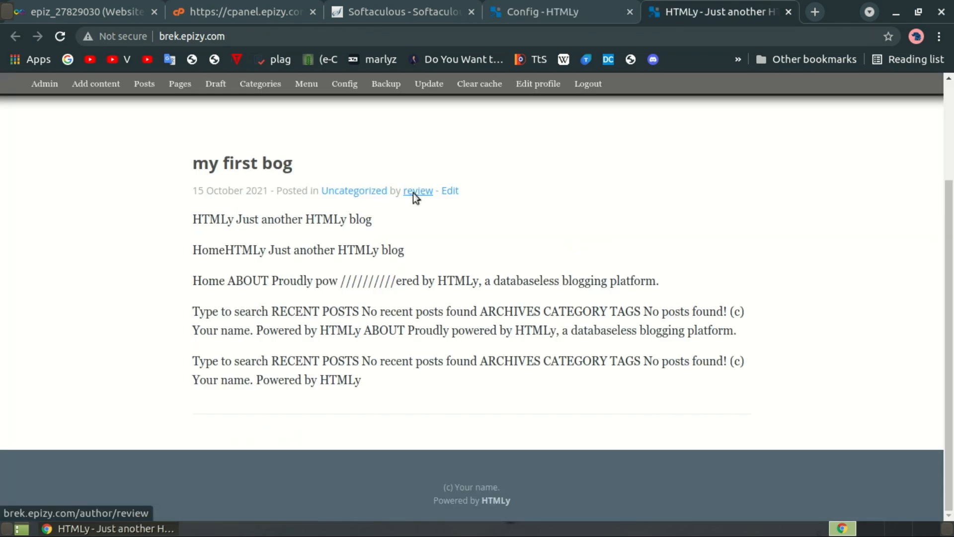
pyautogui.click(414, 193)
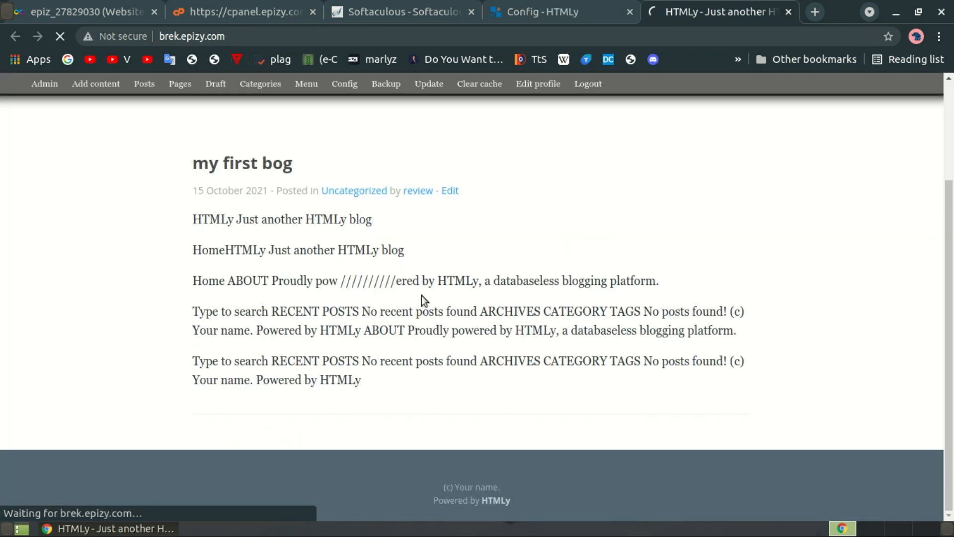
pyautogui.scroll(-1, 423, 370)
pyautogui.scroll(1, 420, 337)
pyautogui.scroll(-1, 420, 337)
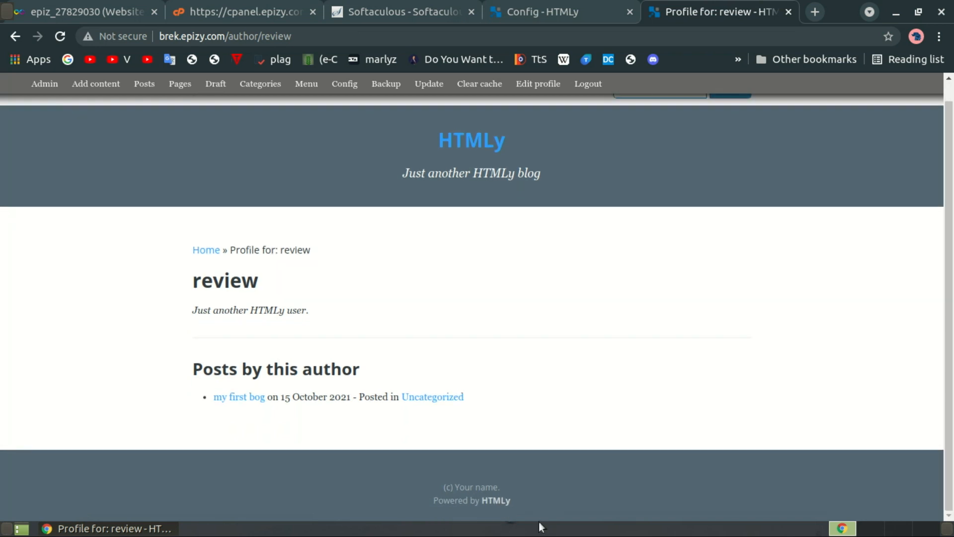
# Back on the settings page, collapse the Posts, Tools and User sidebar menus
pyautogui.click(551, 10)
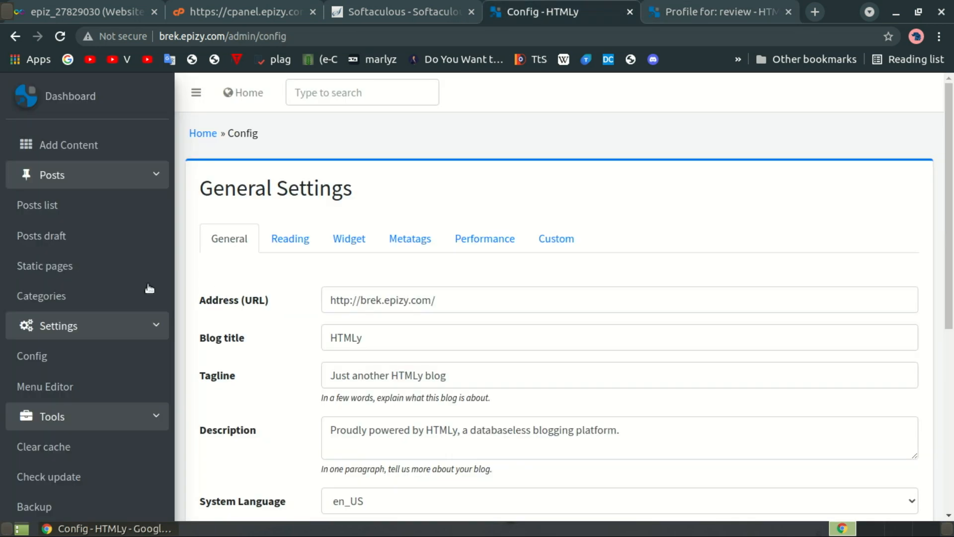
pyautogui.click(127, 175)
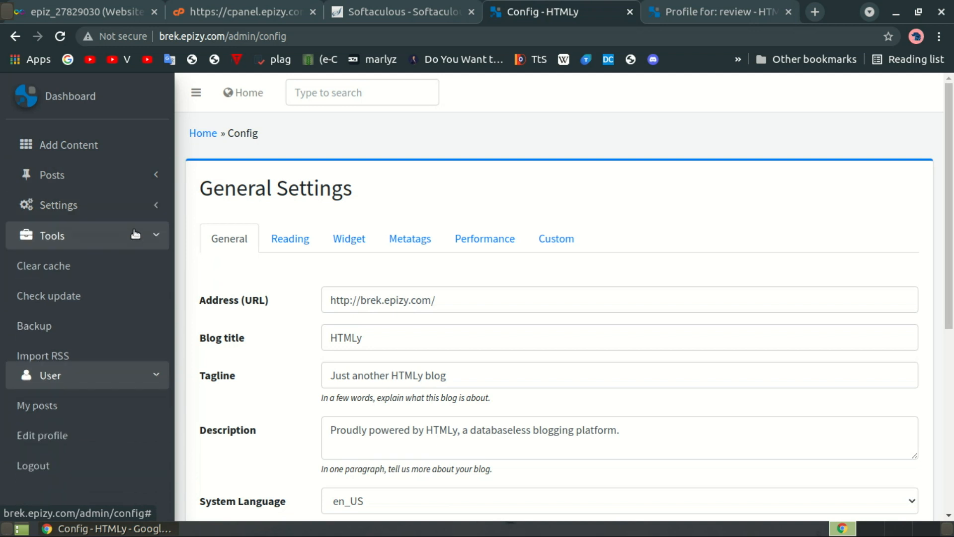
pyautogui.click(134, 231)
pyautogui.click(124, 265)
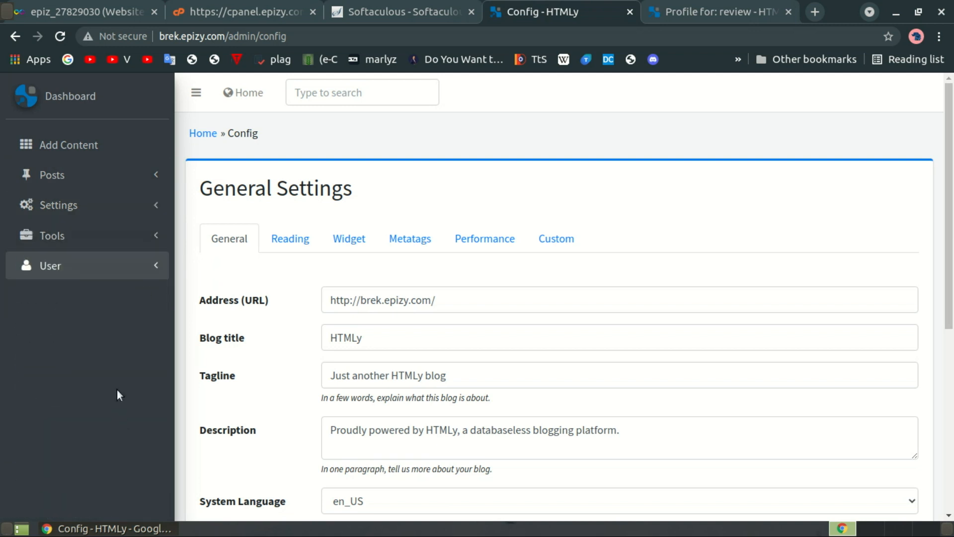
pyautogui.moveTo(118, 390); pyautogui.dragTo(64, 97)
pyautogui.click(113, 340)
pyautogui.moveTo(93, 414); pyautogui.dragTo(31, 65)
pyautogui.click(148, 401)
# Close the author profile tab with Ctrl+W and open a new blank browser tab
pyautogui.click(665, 12)
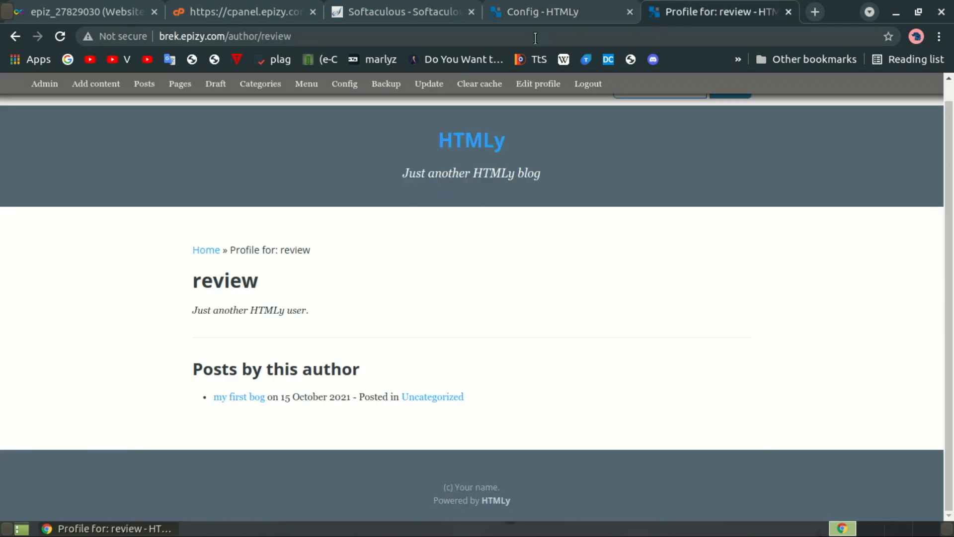
pyautogui.hotkey('ctrl', 'w')
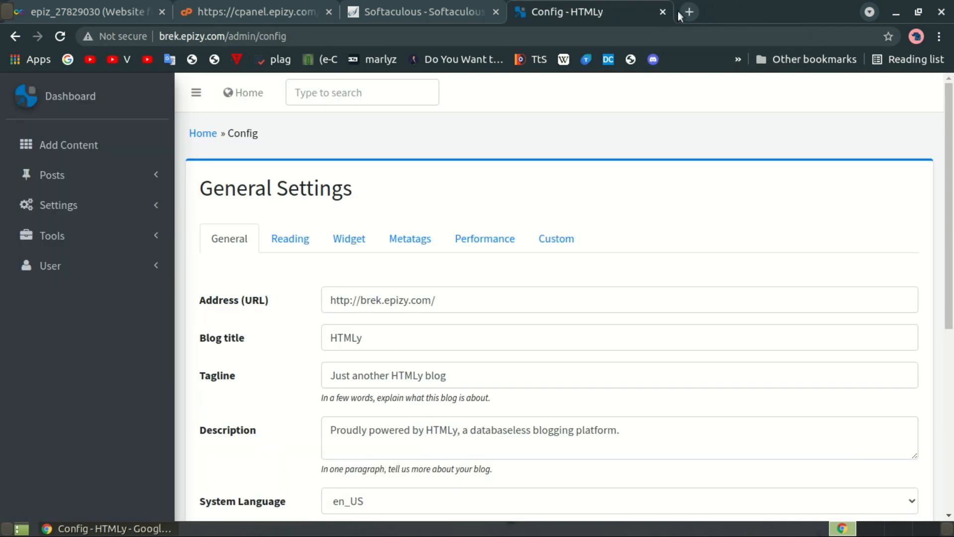
pyautogui.click(689, 10)
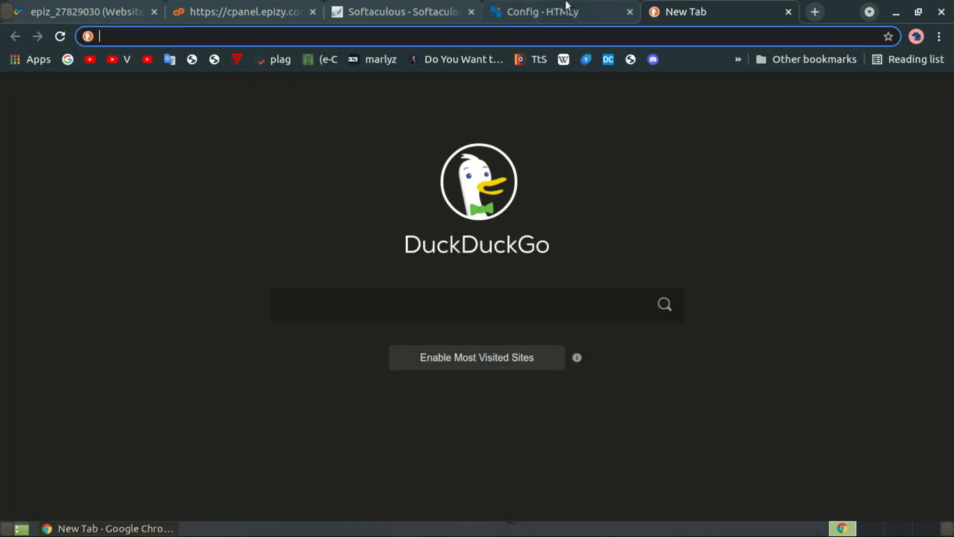
# Bring up the GTmetrix report showing grade A, 100% performance and 99% structure
pyautogui.click(616, 14)
pyautogui.click(671, 15)
pyautogui.click(3, 6)
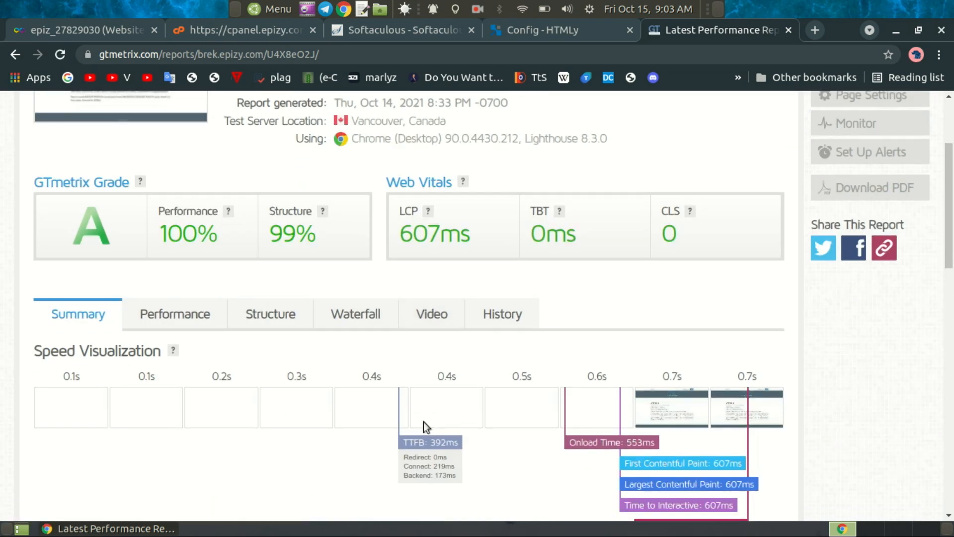
pyautogui.scroll(5, 192, 394)
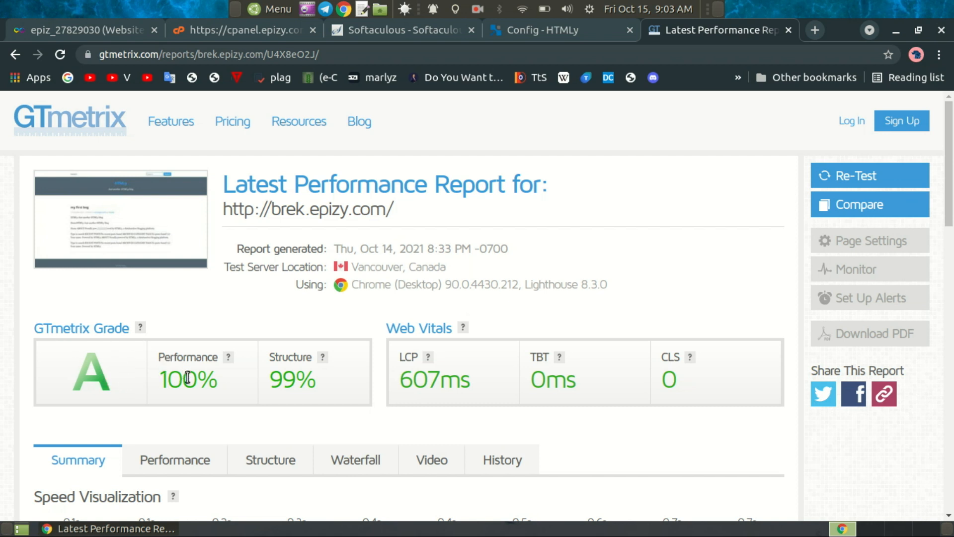
pyautogui.scroll(-5, 318, 379)
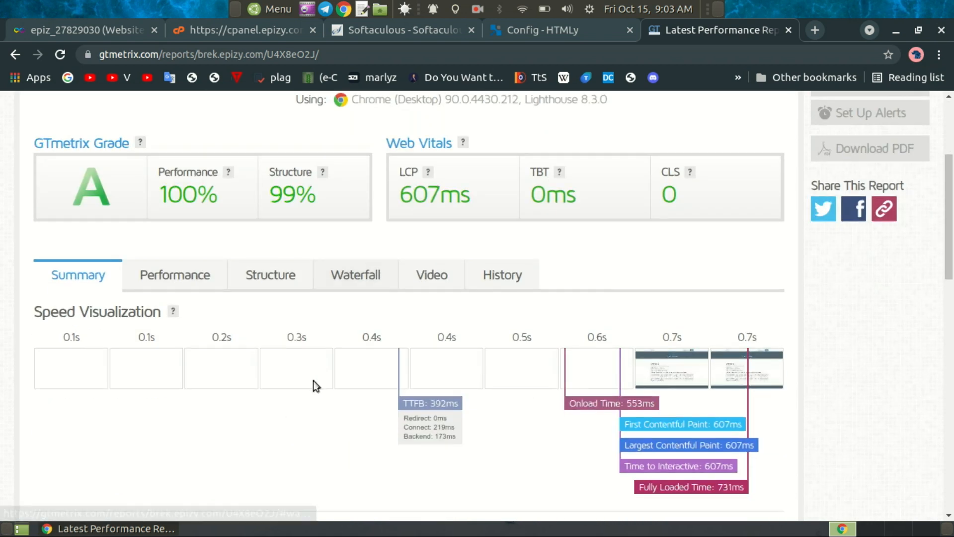
# Review the Speed Visualization filmstrip starting at the 0.1s frame
pyautogui.doubleClick(73, 336)
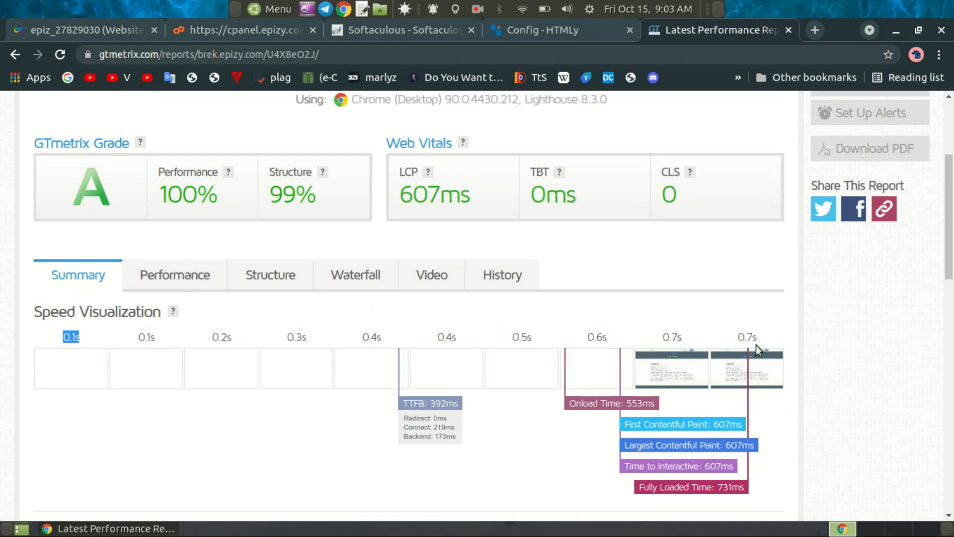
pyautogui.scroll(-7, 497, 358)
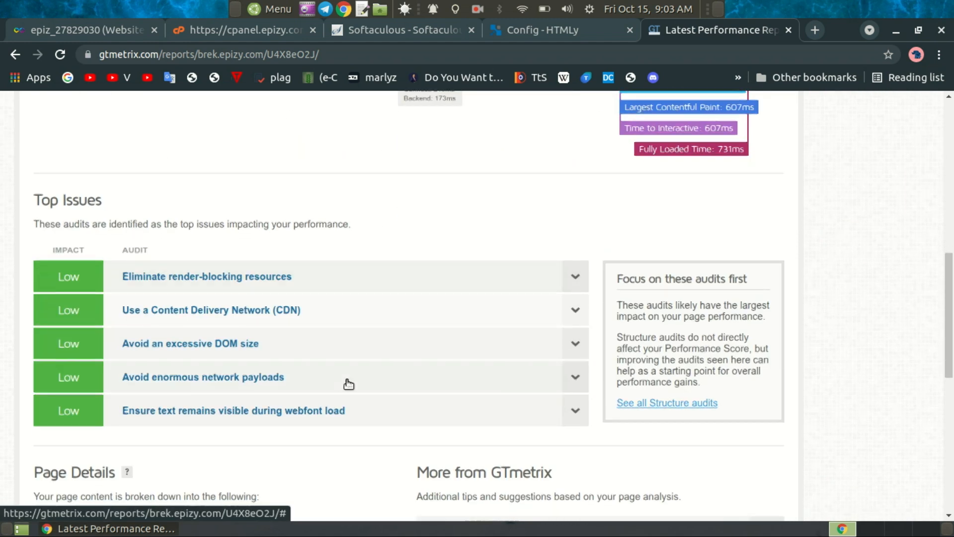
pyautogui.scroll(-5, 347, 380)
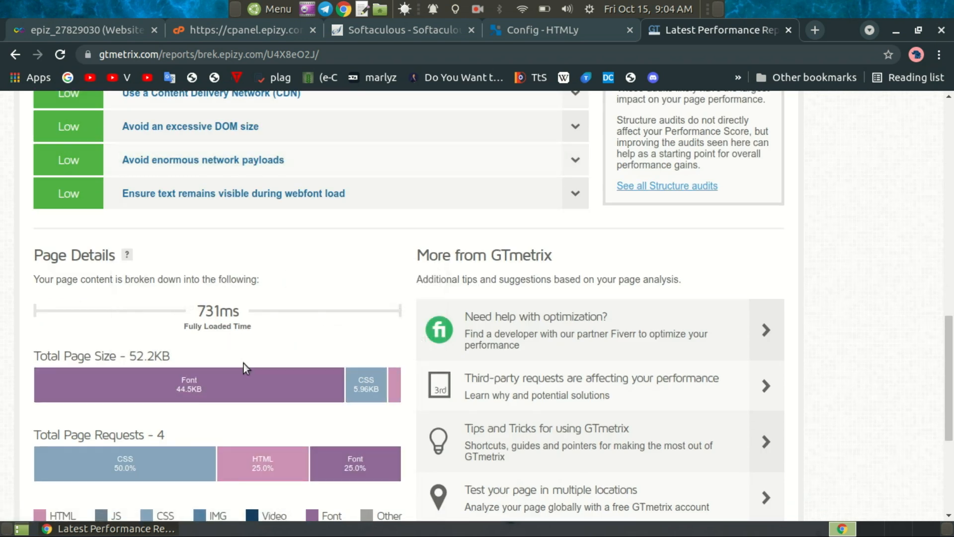
pyautogui.scroll(10, 258, 345)
pyautogui.scroll(6, 278, 353)
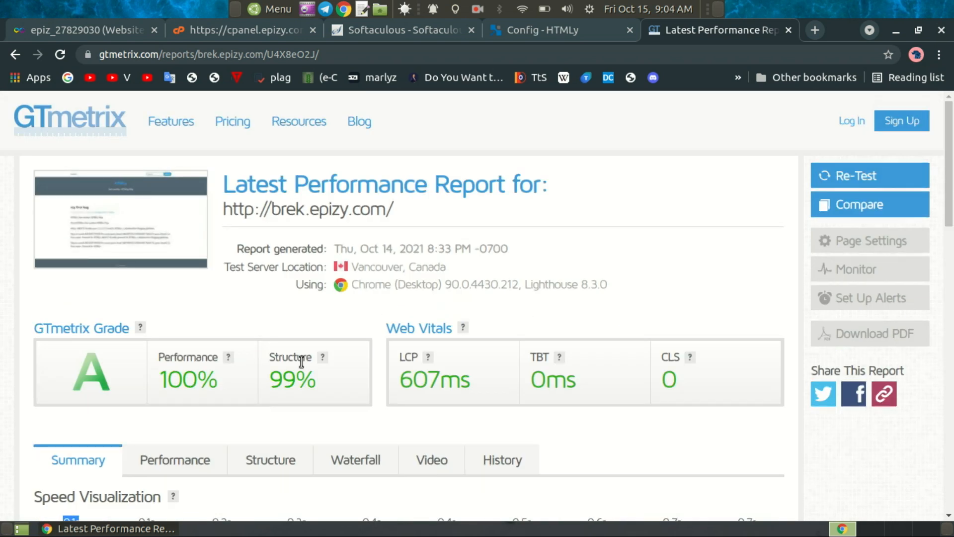
pyautogui.scroll(-5, 308, 360)
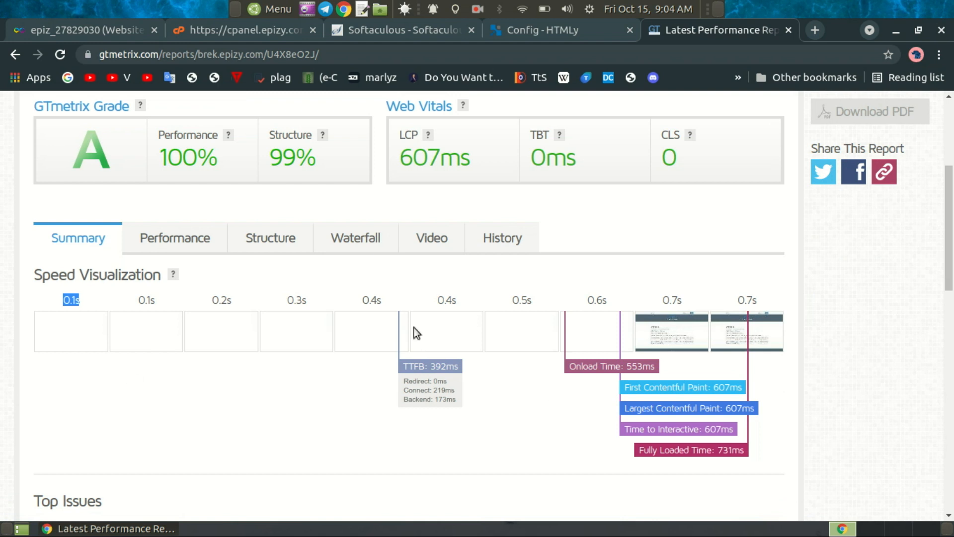
pyautogui.scroll(-3, 578, 388)
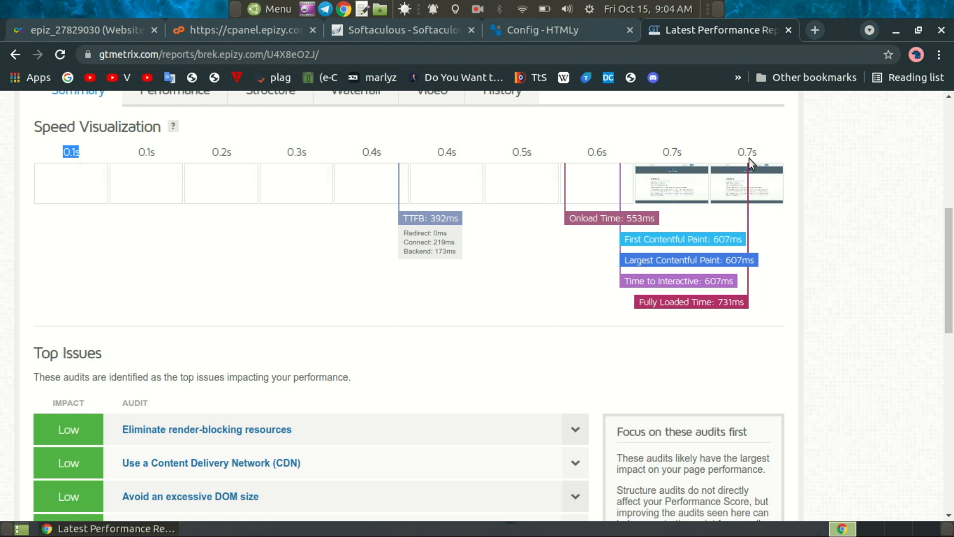
# Check the 0.1s–0.7s filmstrip, Top Issues and Page Details, then return to HTMLy Config
pyautogui.click(100, 275)
pyautogui.moveTo(631, 122); pyautogui.dragTo(733, 146)
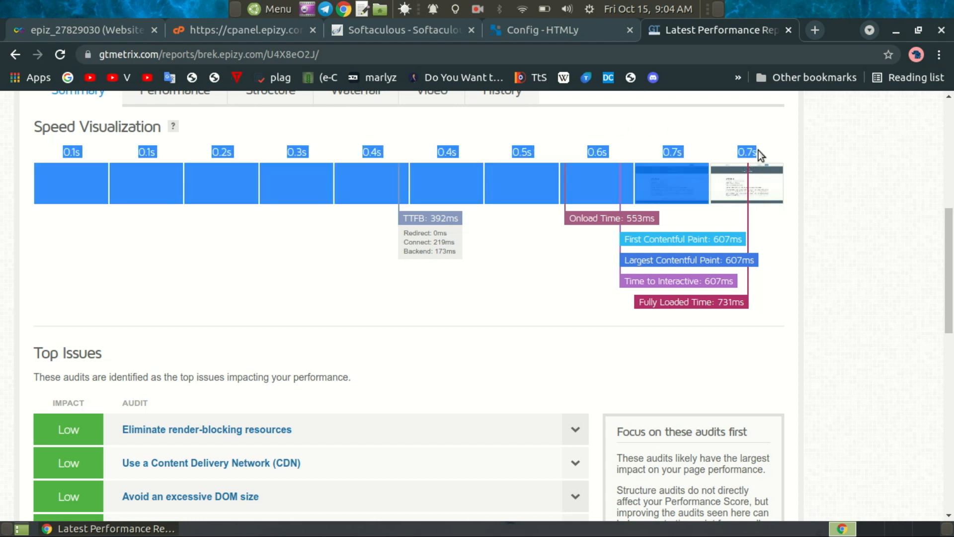
pyautogui.click(521, 251)
pyautogui.scroll(-1, 518, 252)
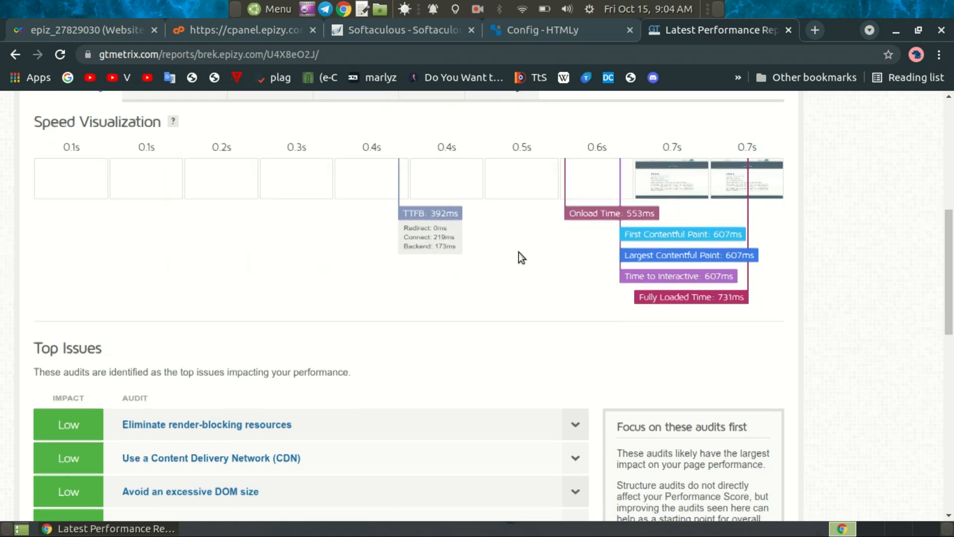
pyautogui.scroll(-9, 518, 252)
pyautogui.scroll(5, 392, 362)
pyautogui.scroll(-5, 363, 348)
pyautogui.scroll(5, 374, 333)
pyautogui.click(592, 28)
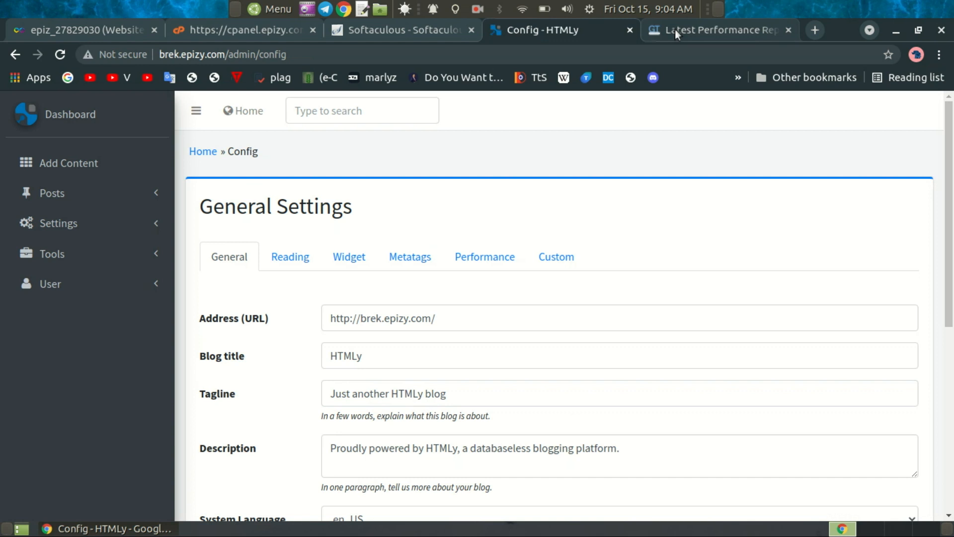
# Close the Latest Performance Report tab, toggling the Posts and Settings menus on General Settings
pyautogui.middleClick(675, 29)
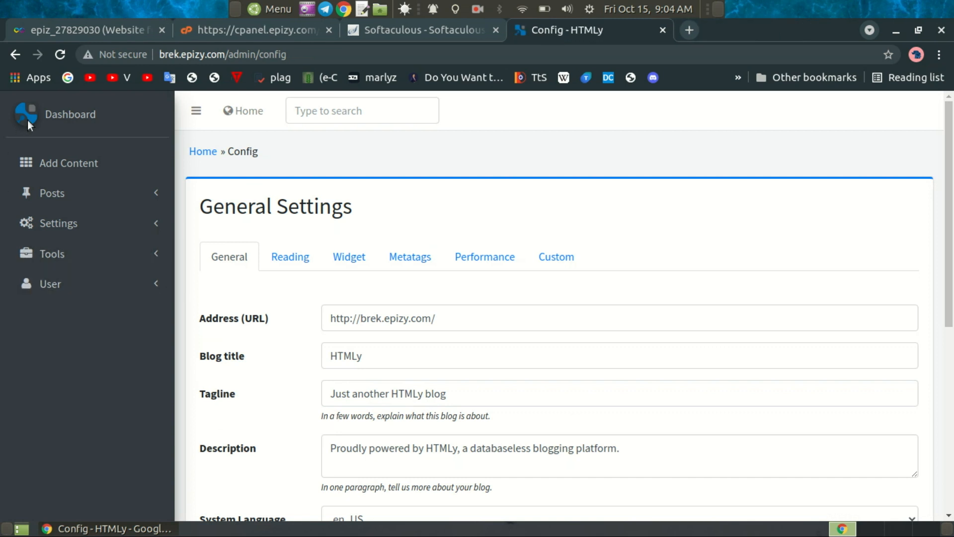
pyautogui.click(156, 194)
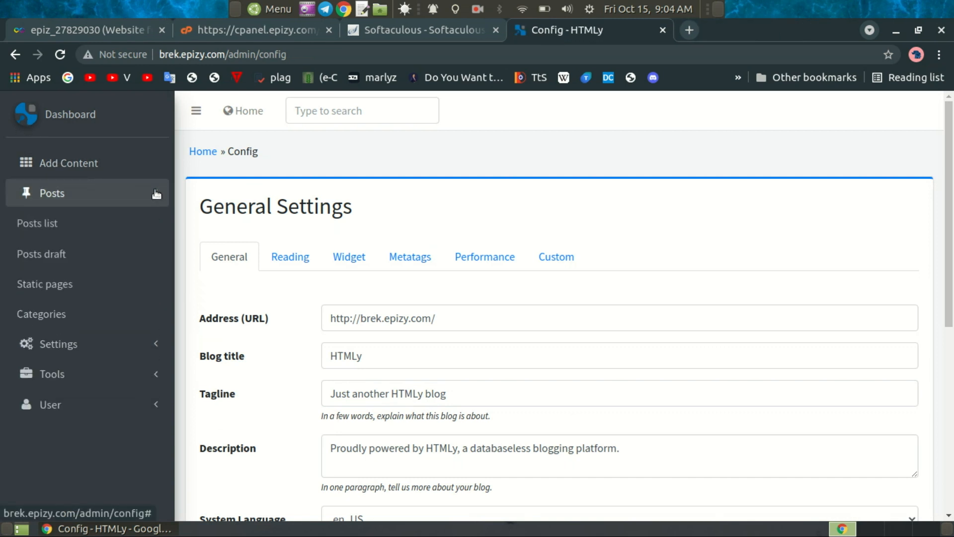
pyautogui.click(156, 194)
pyautogui.click(156, 222)
pyautogui.click(156, 223)
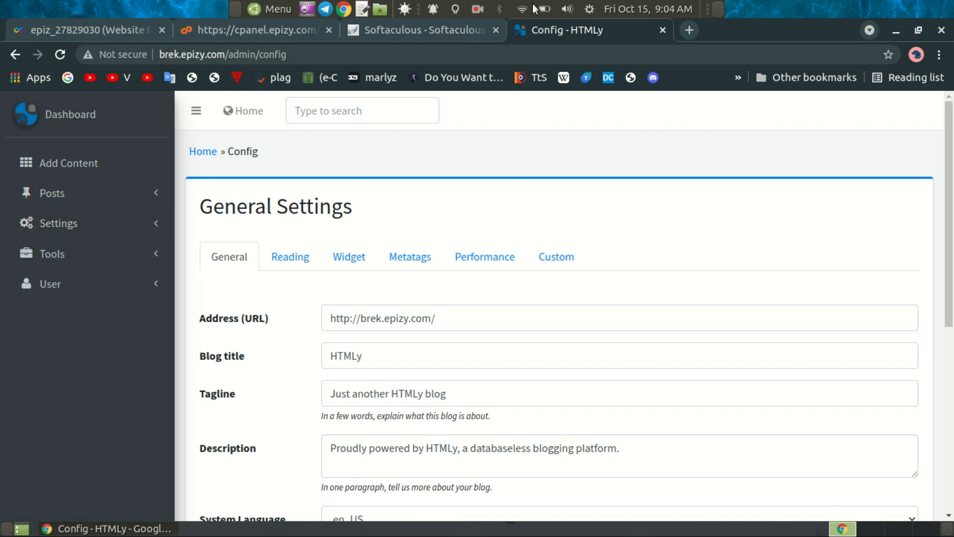
pyautogui.click(427, 29)
pyautogui.click(530, 27)
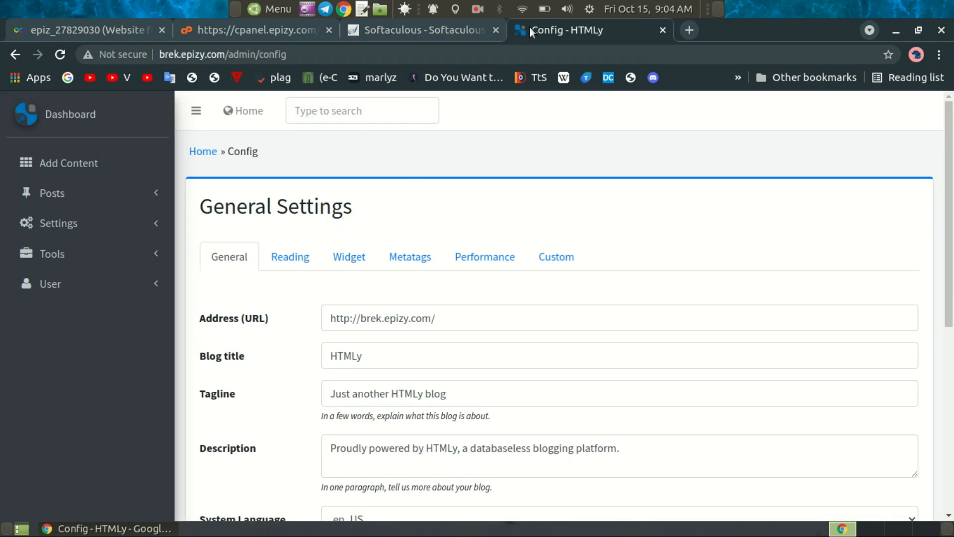